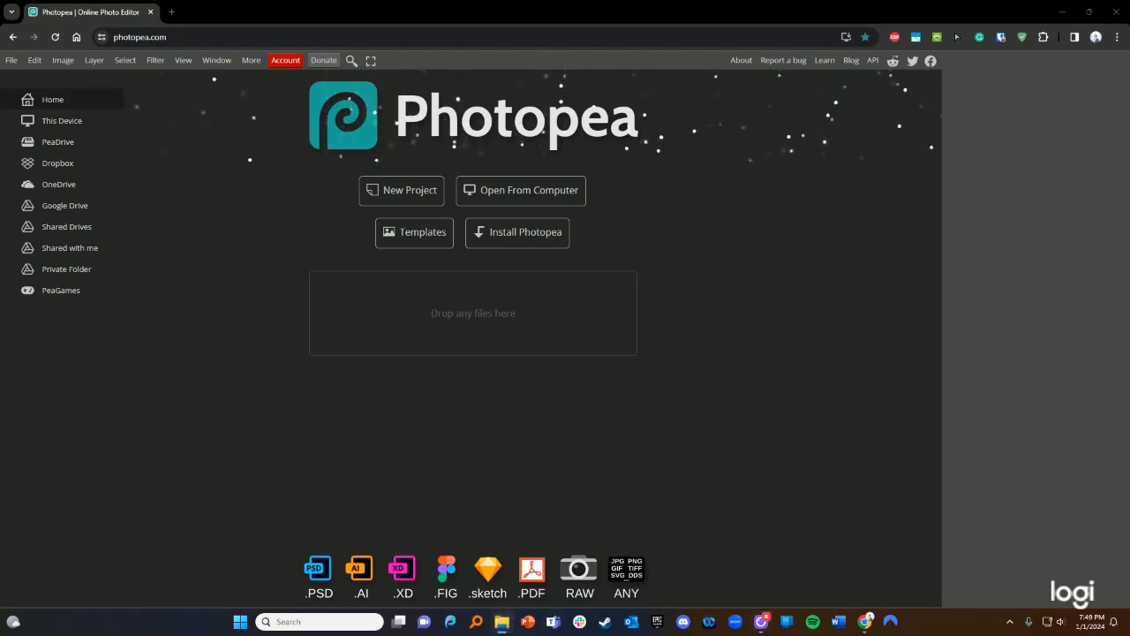
Open the portrait photo PXL_20231211_202351891.psd and delete its Depth Map layer
drag(1129, 459, 494, 341)
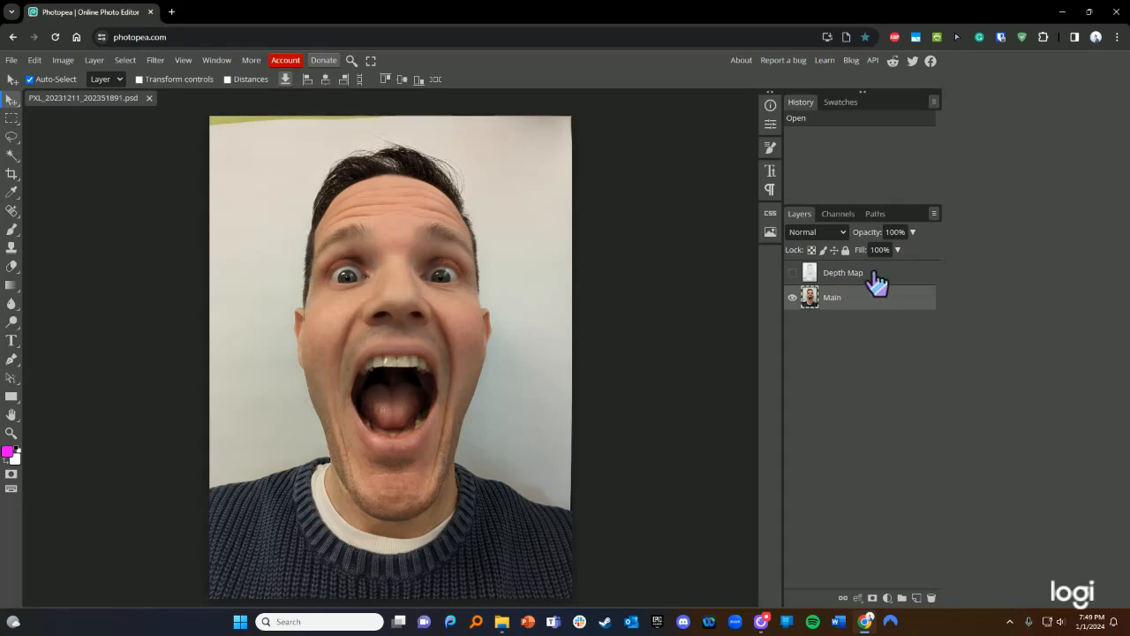
drag(877, 277, 933, 601)
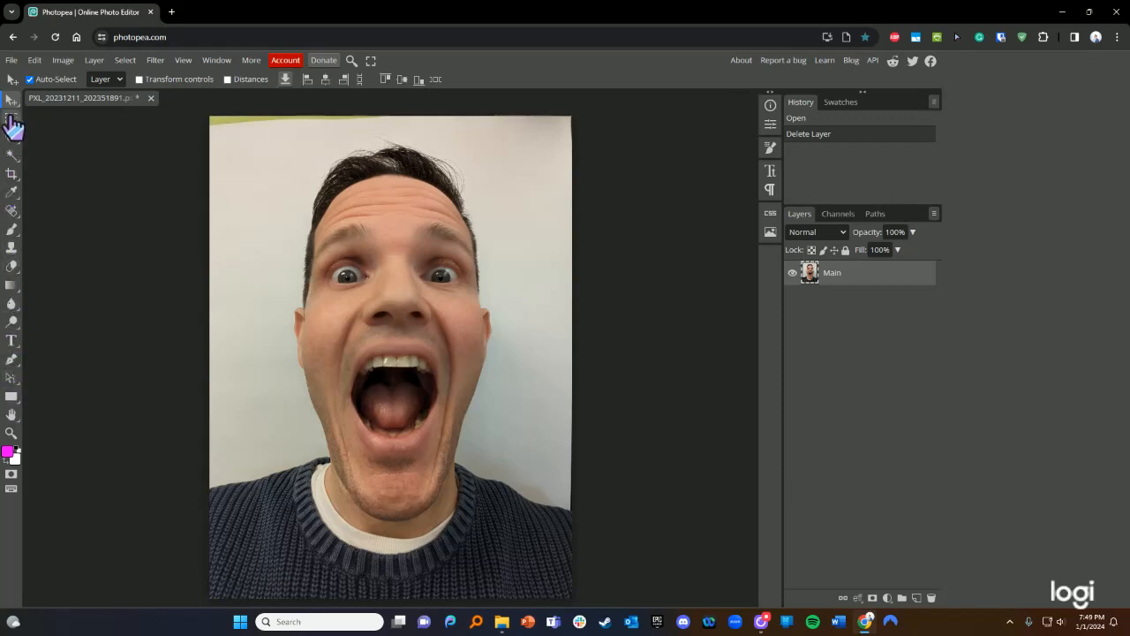
click(34, 60)
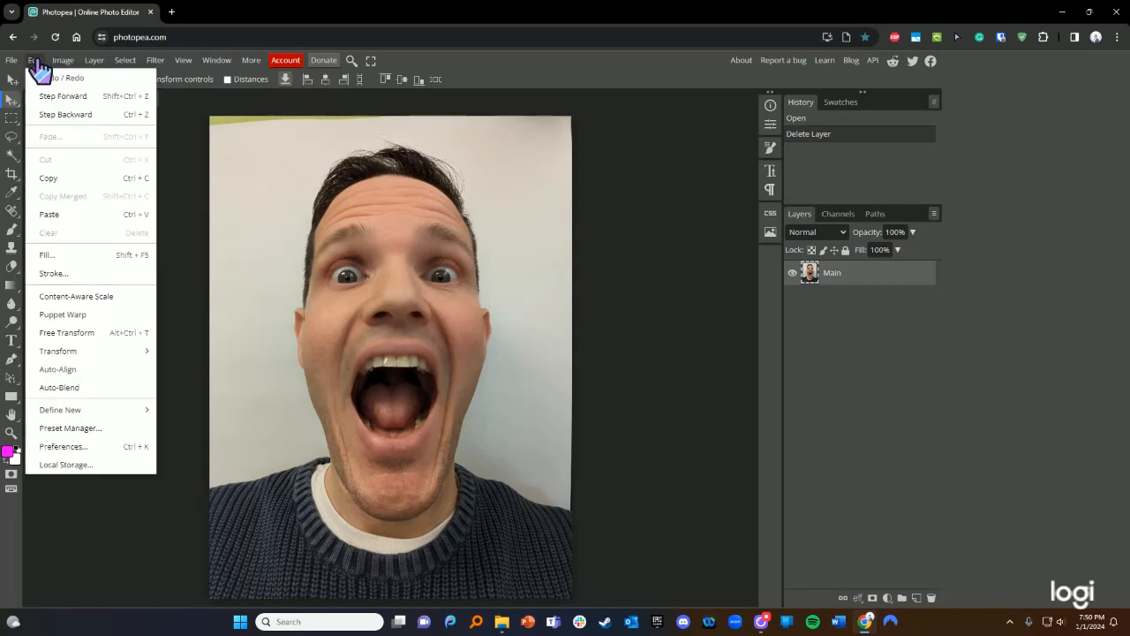
click(36, 62)
click(36, 62)
click(36, 64)
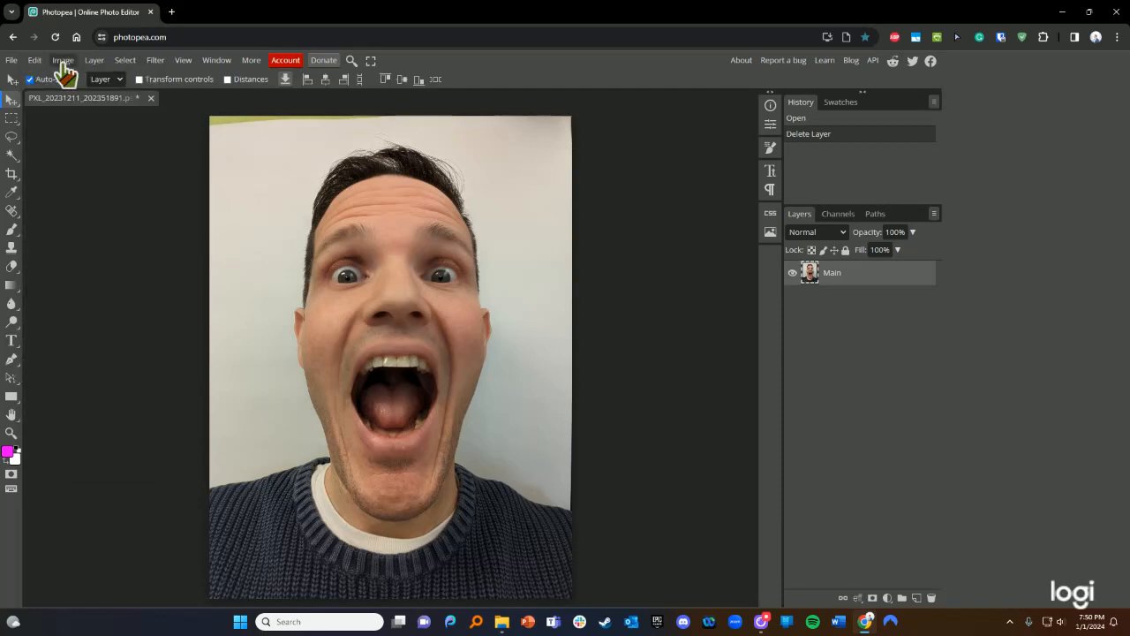
click(62, 64)
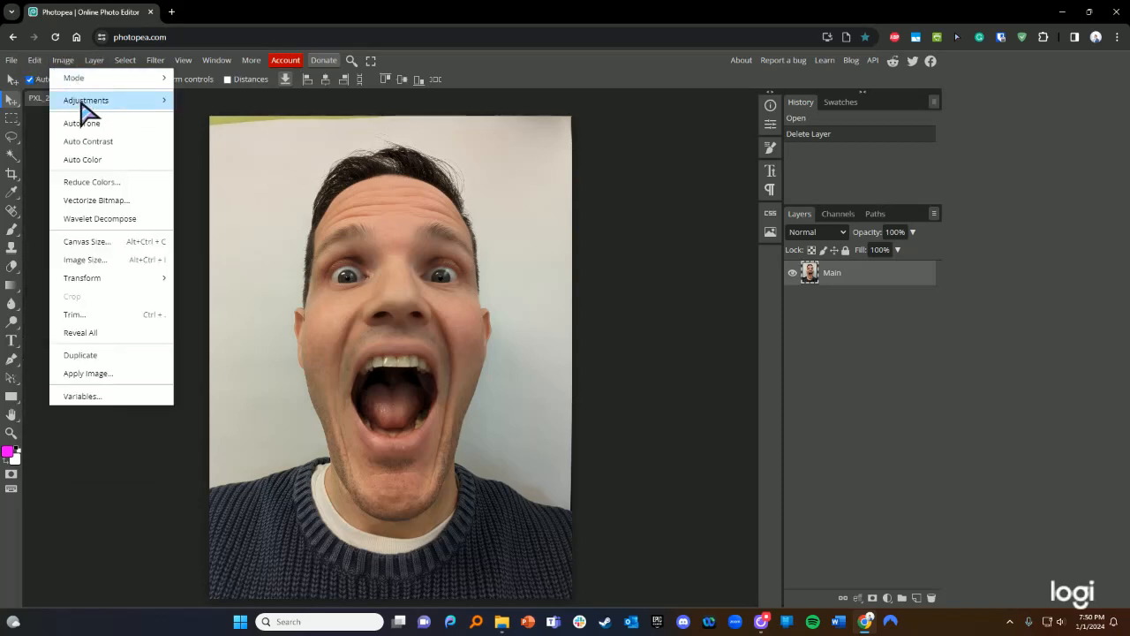
mouse_move(165, 104)
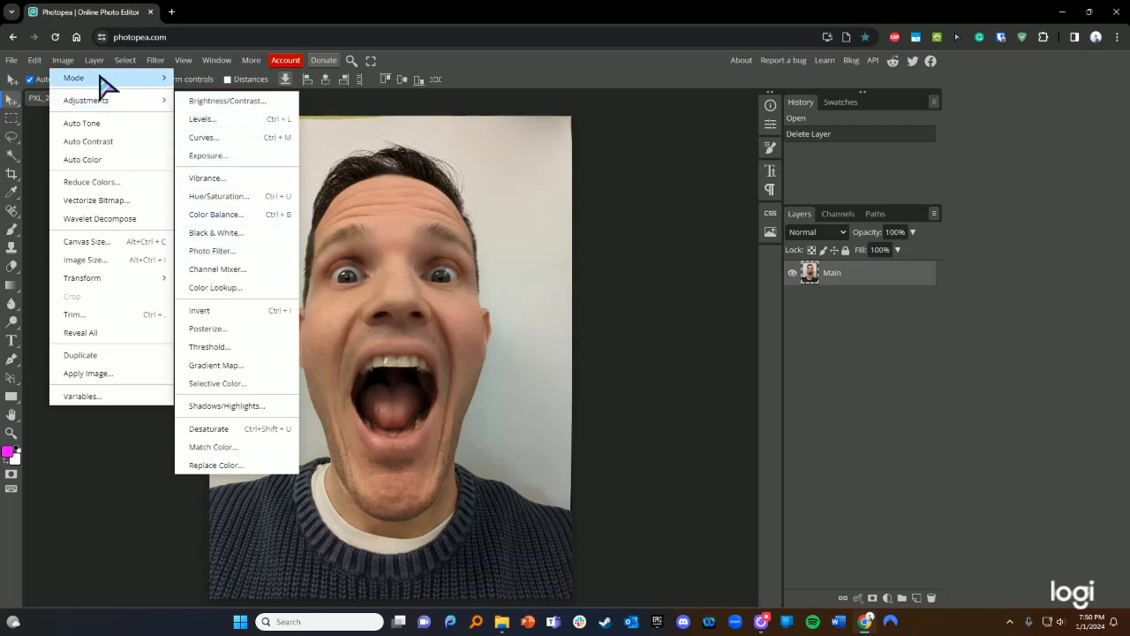
click(63, 62)
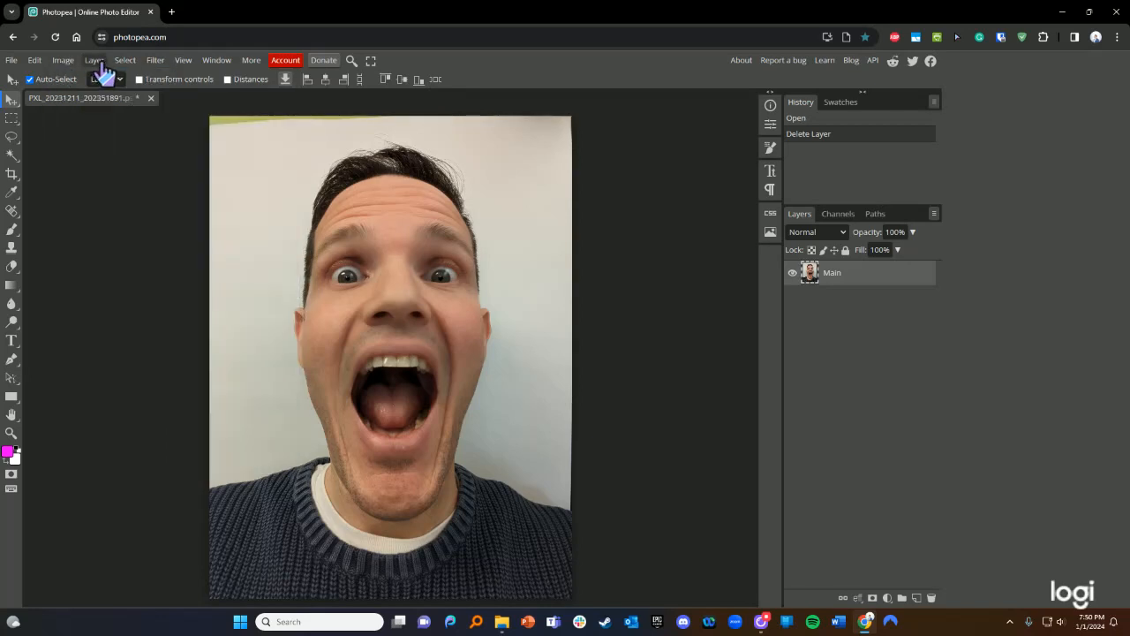
click(99, 61)
mouse_move(123, 157)
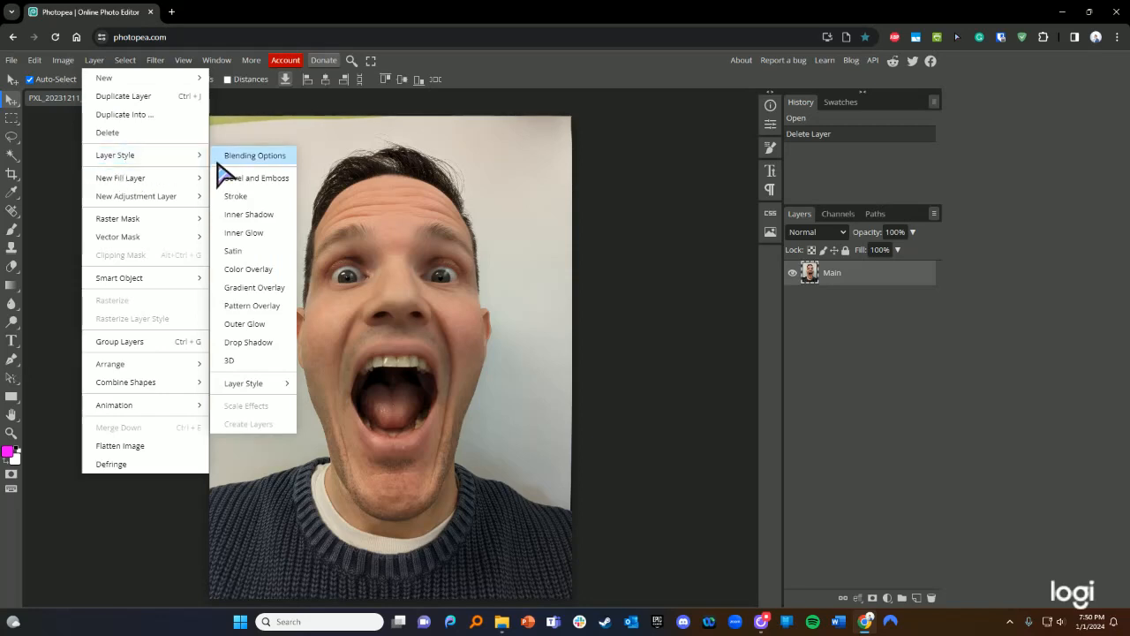
click(155, 64)
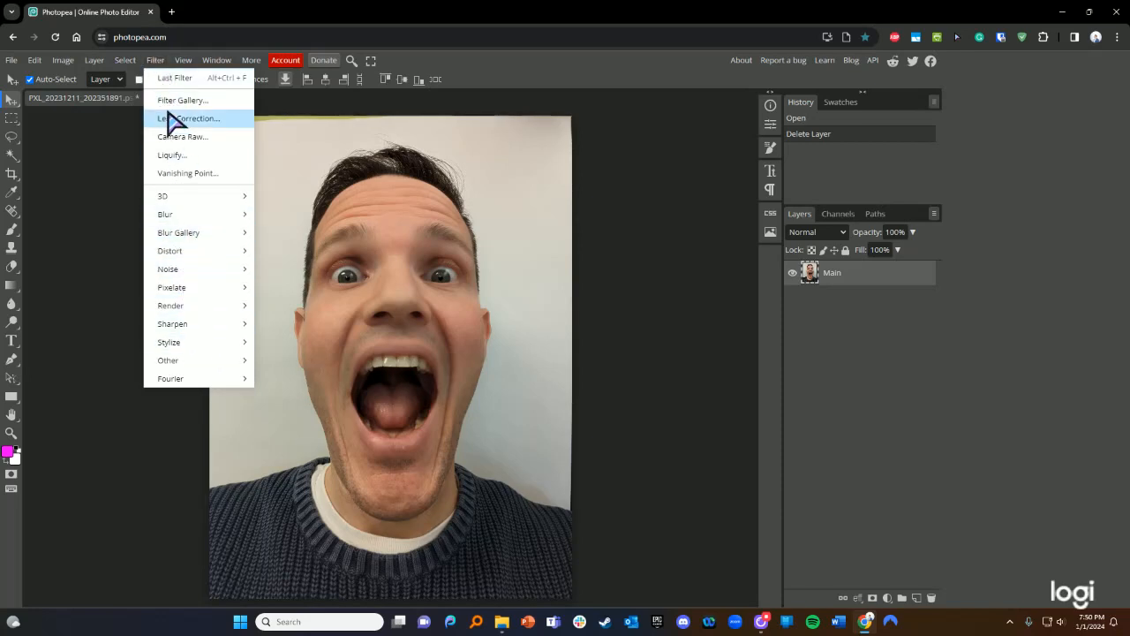
click(154, 62)
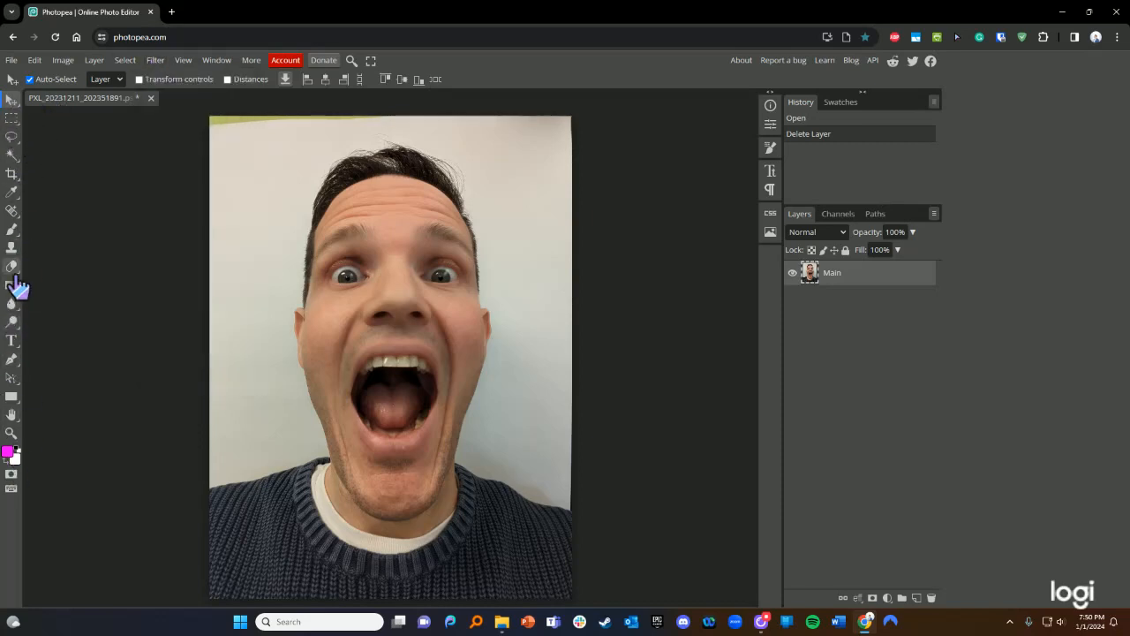
Set up the Brush tool with the magenta foreground colour ff00ff and a larger brush size
click(10, 231)
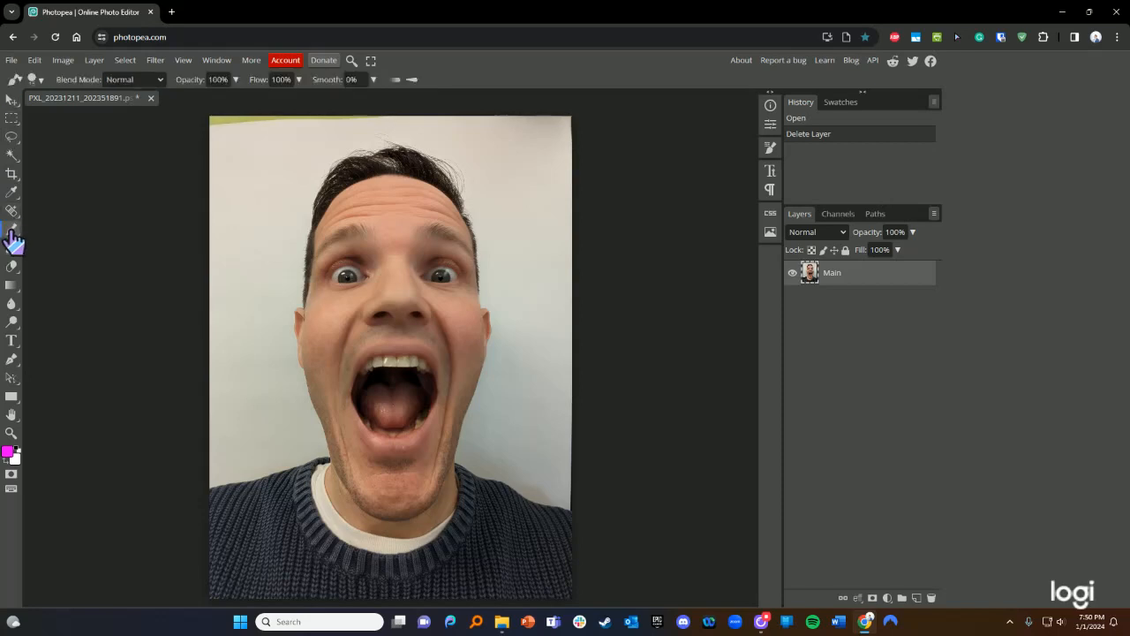
key(d)
click(8, 452)
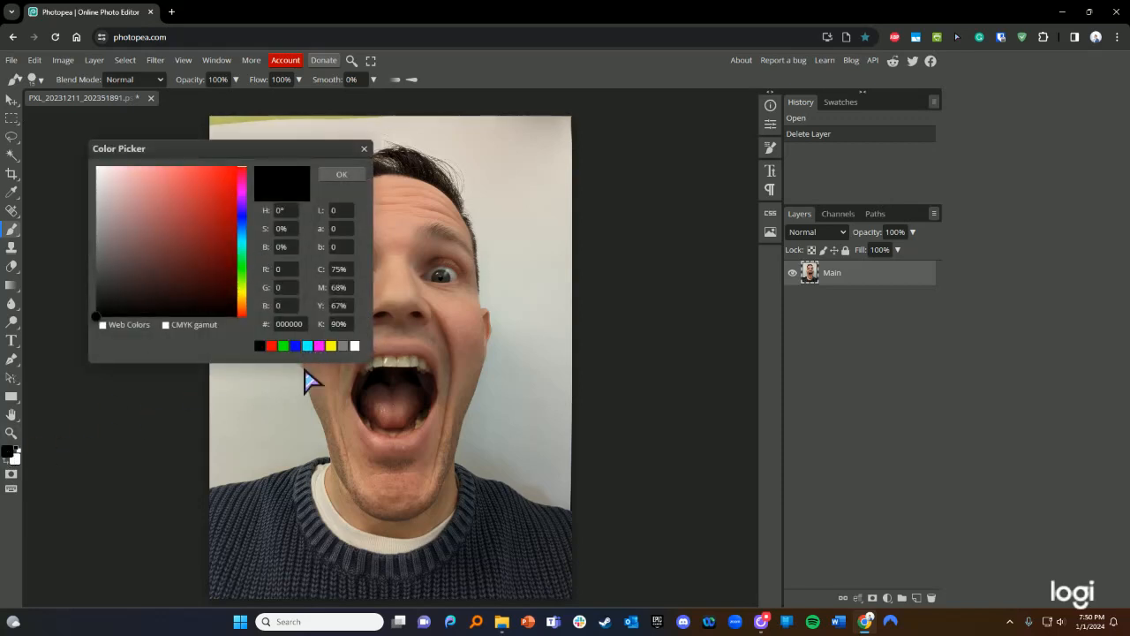
click(319, 346)
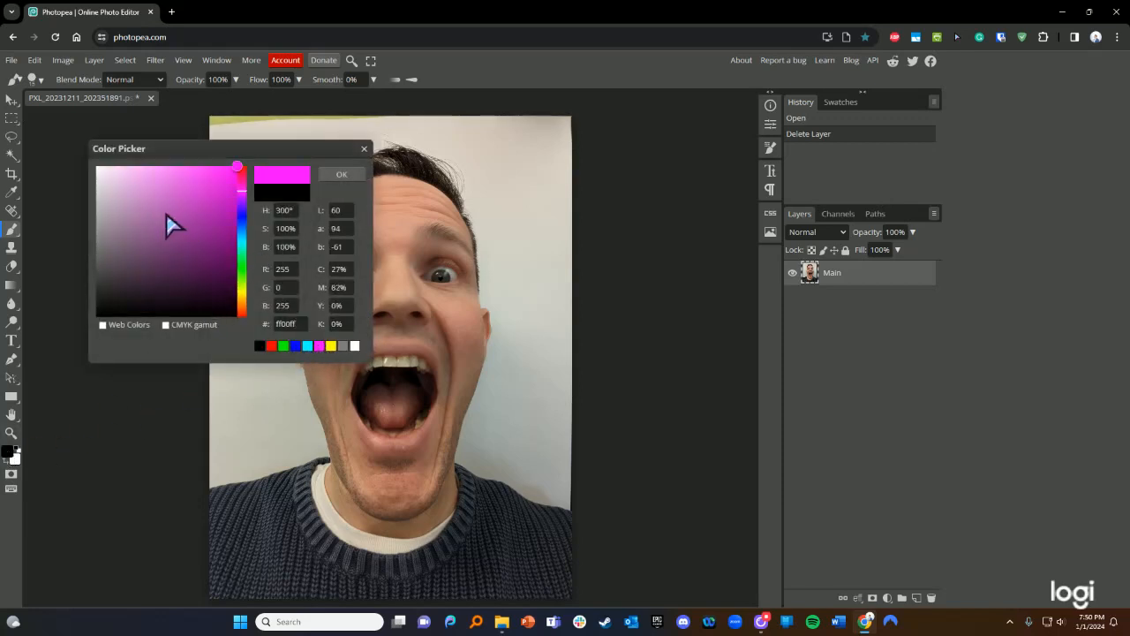
click(341, 174)
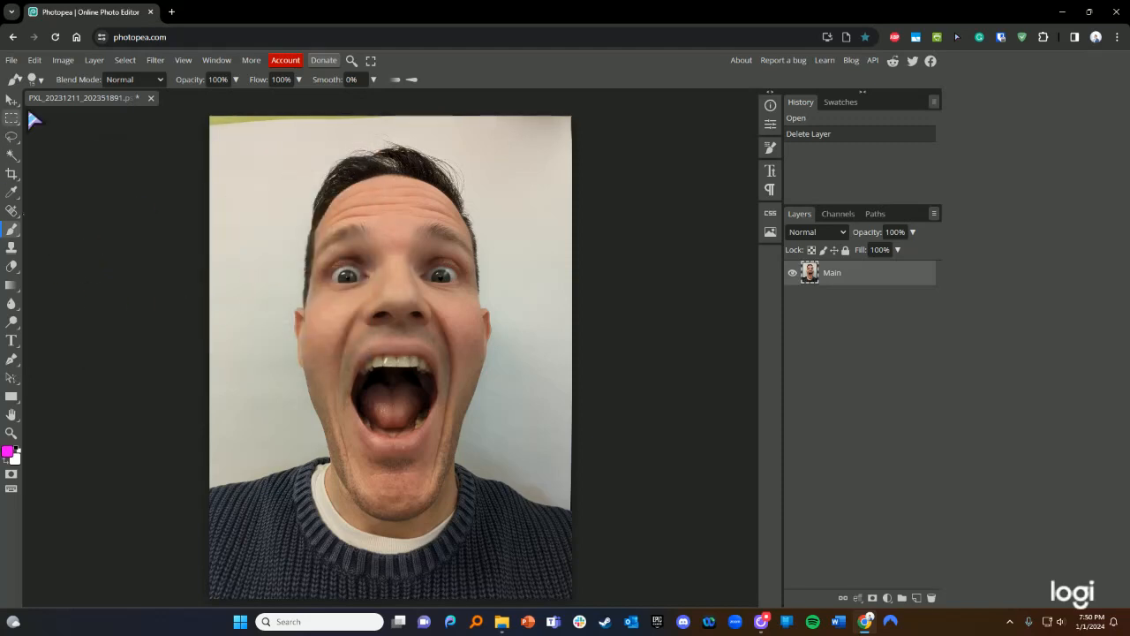
click(38, 81)
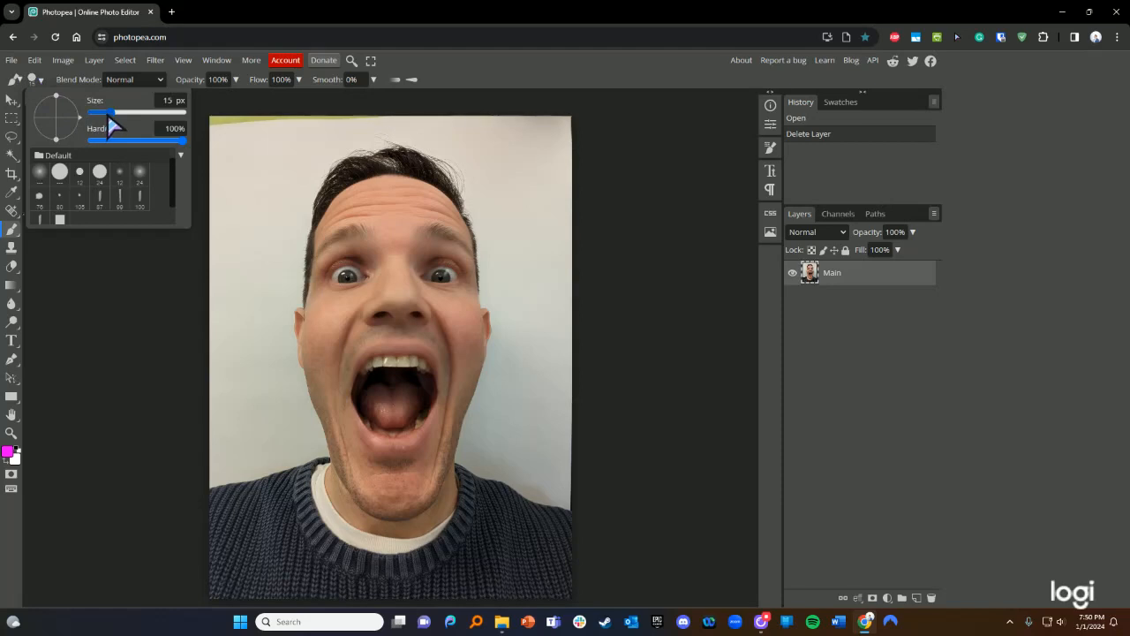
drag(110, 113, 142, 112)
click(34, 80)
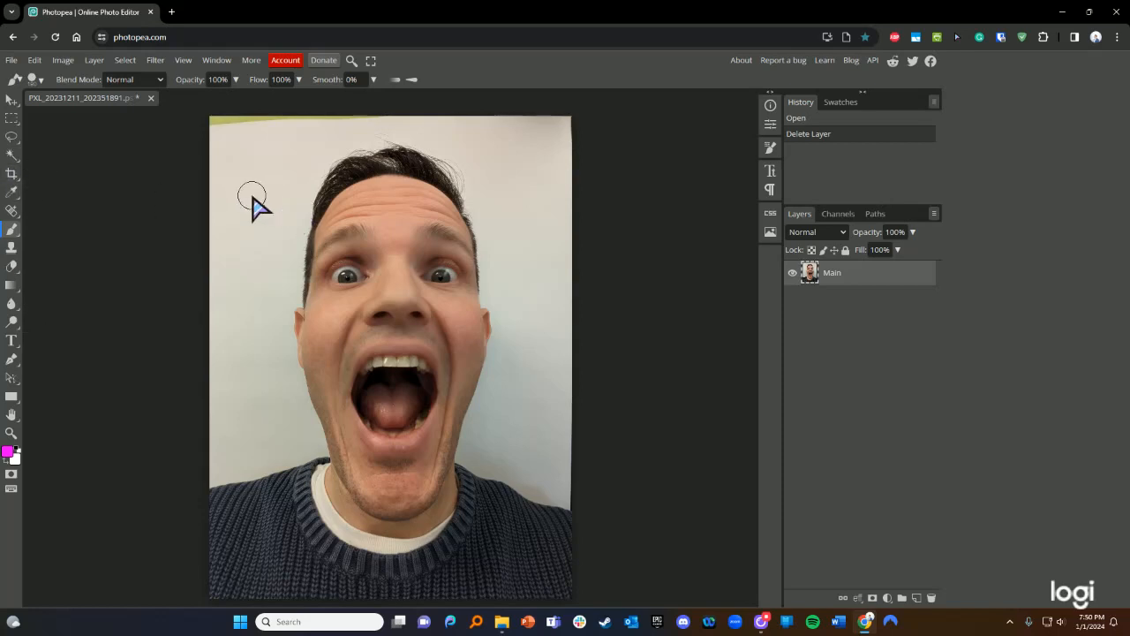
Paint a magenta zigzag across the face directly on the Main layer and dab separate dots around it
mouse_move(241, 202)
mouse_down()
mouse_move(254, 256)
mouse_move(505, 232)
mouse_move(468, 380)
mouse_move(362, 549)
mouse_move(560, 591)
mouse_up()
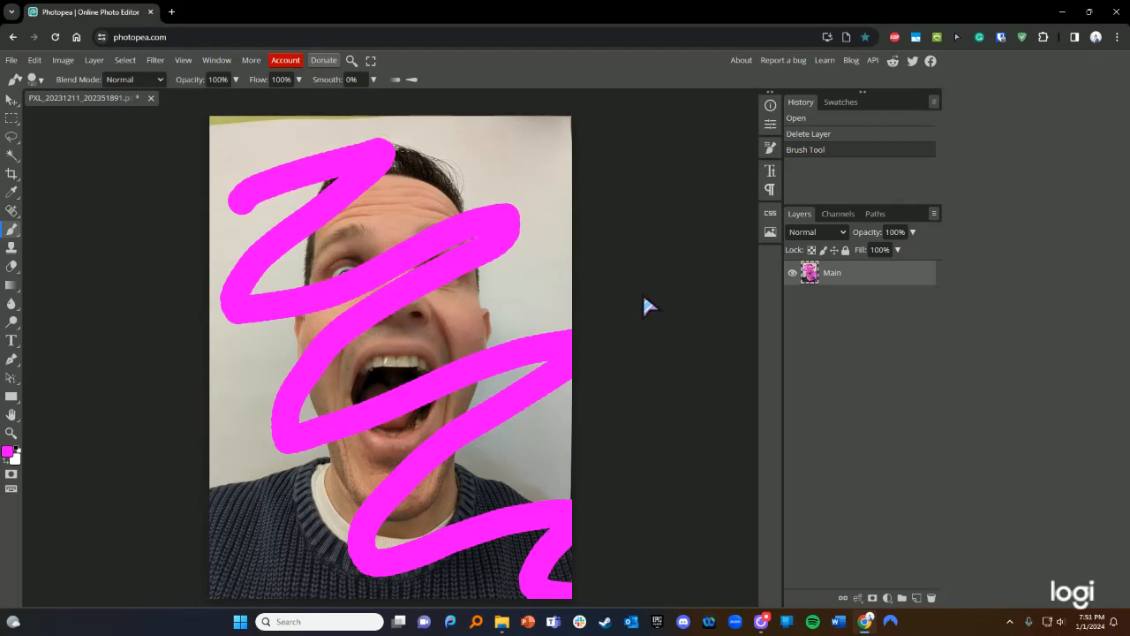
key(ctrl+z)
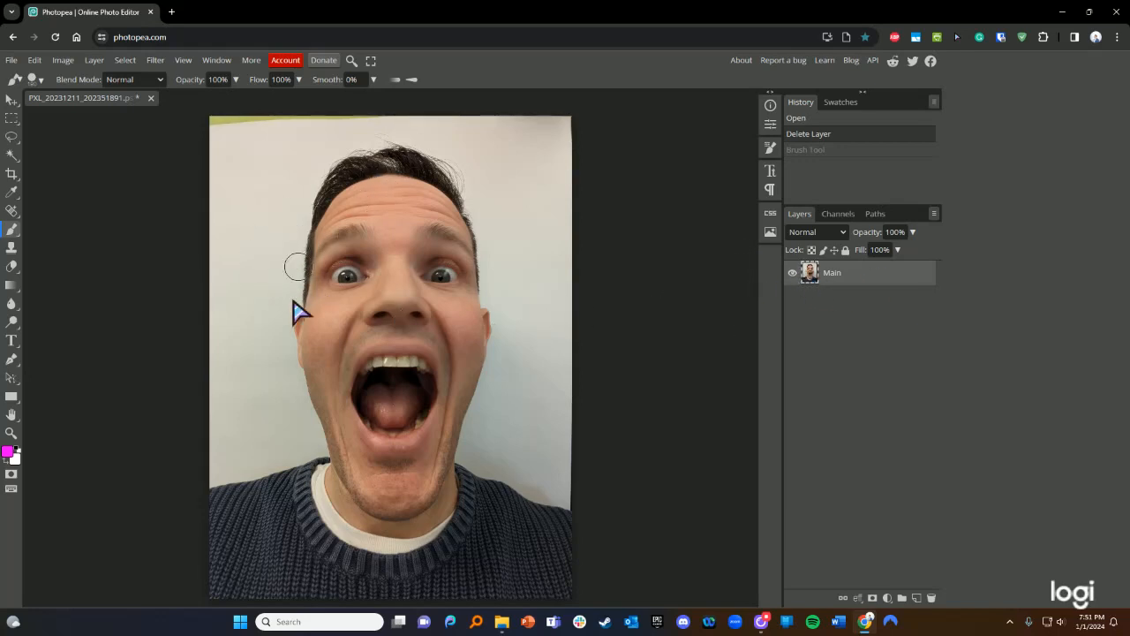
mouse_move(247, 256)
mouse_down()
mouse_move(286, 221)
mouse_move(347, 243)
mouse_move(341, 335)
mouse_move(453, 289)
mouse_move(396, 499)
mouse_move(521, 543)
mouse_up()
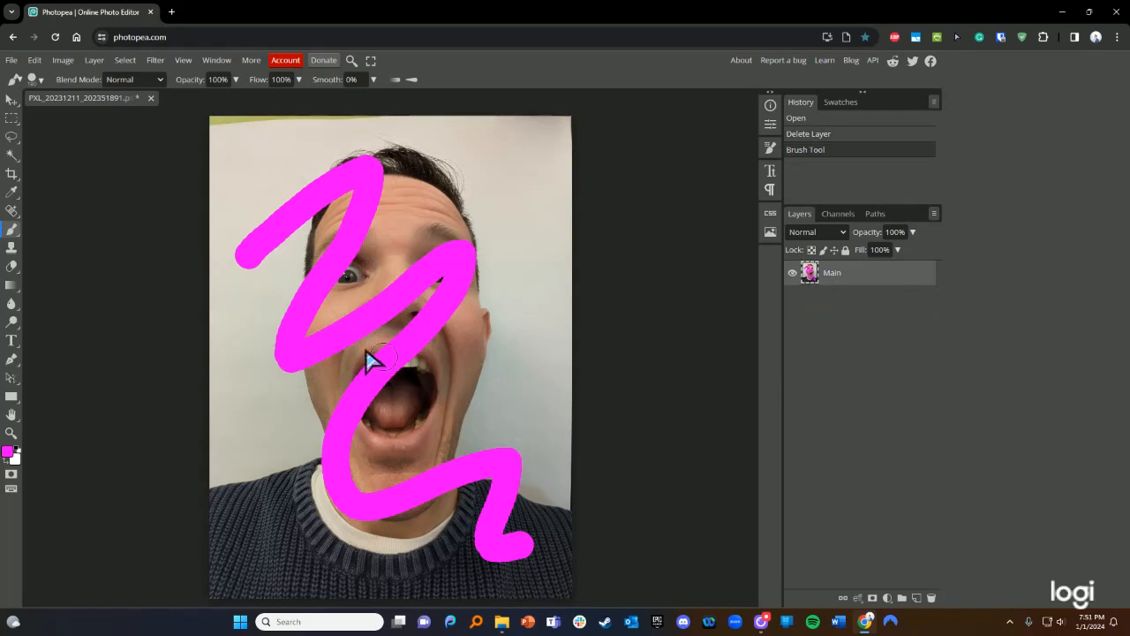
click(420, 219)
click(474, 183)
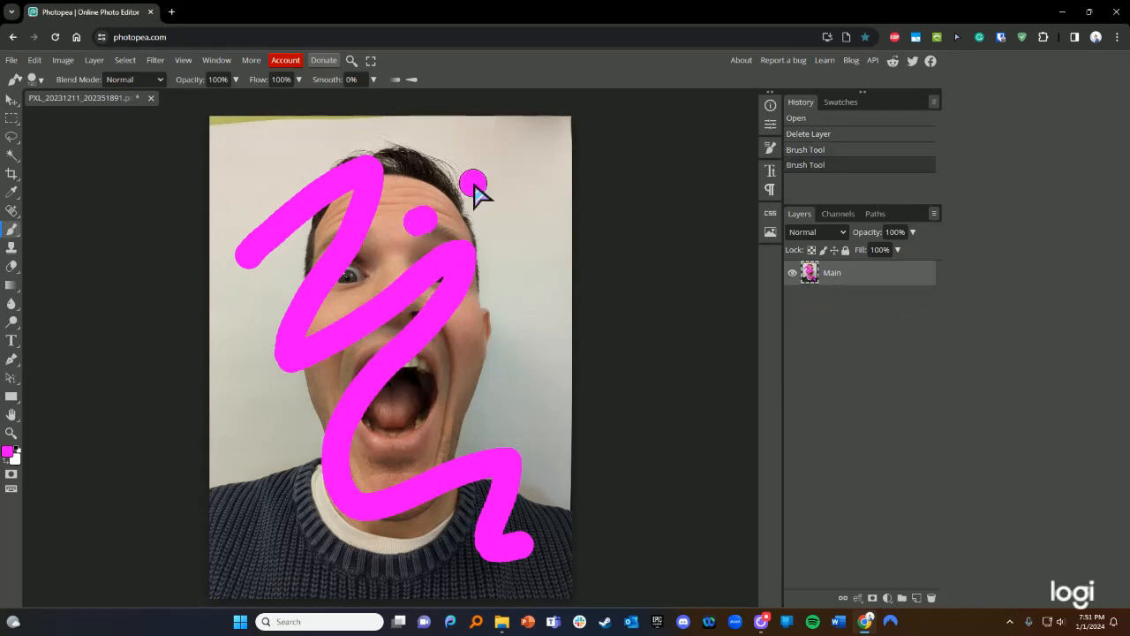
click(524, 278)
click(518, 398)
click(448, 393)
click(250, 403)
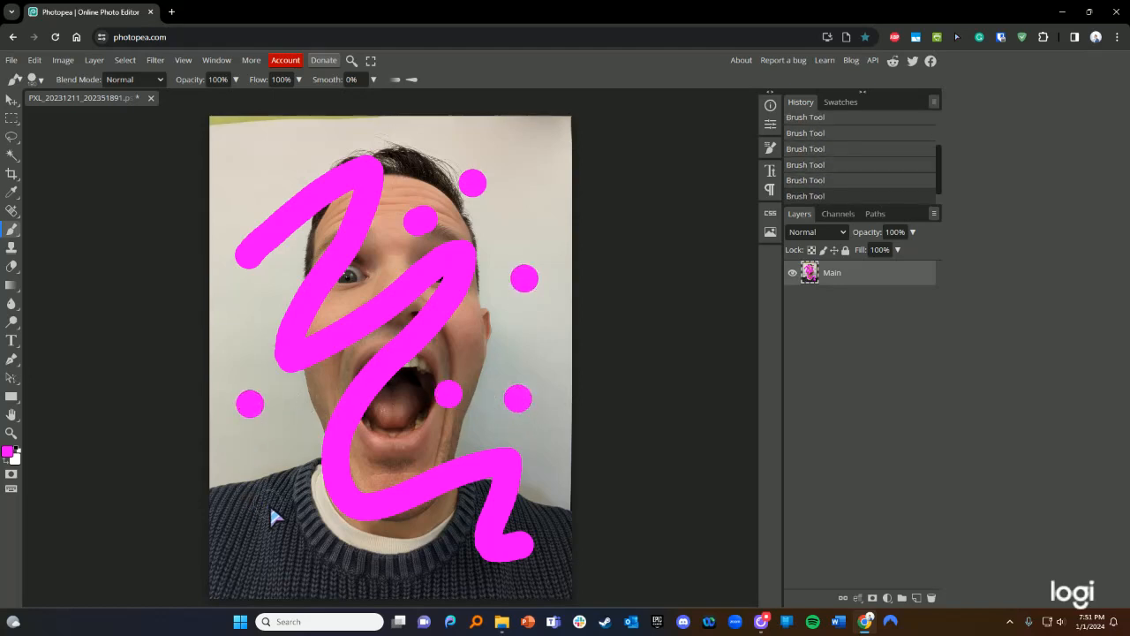
click(227, 547)
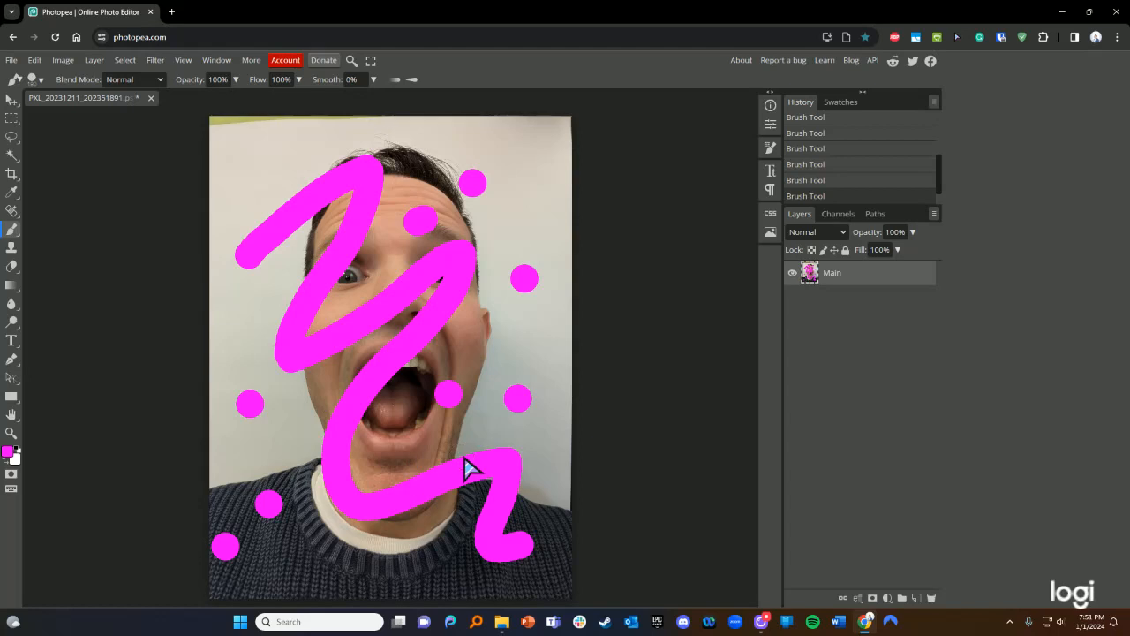
Undo all the magenta brush strokes and dots painted on the Main layer
key(ctrl+z)
key(ctrl+z)
key(ctrl+z)
key(ctrl+z)
key(ctrl+z)
key(ctrl+z)
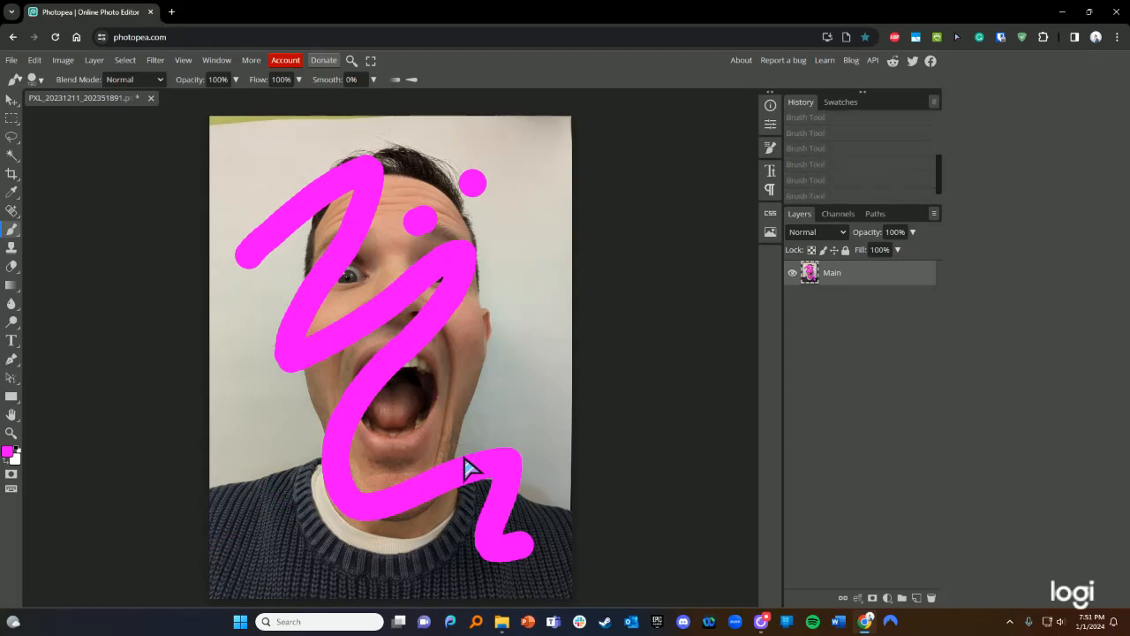
key(ctrl+z)
key(ctrl+z)
key(ctrl+z)
key(ctrl+z)
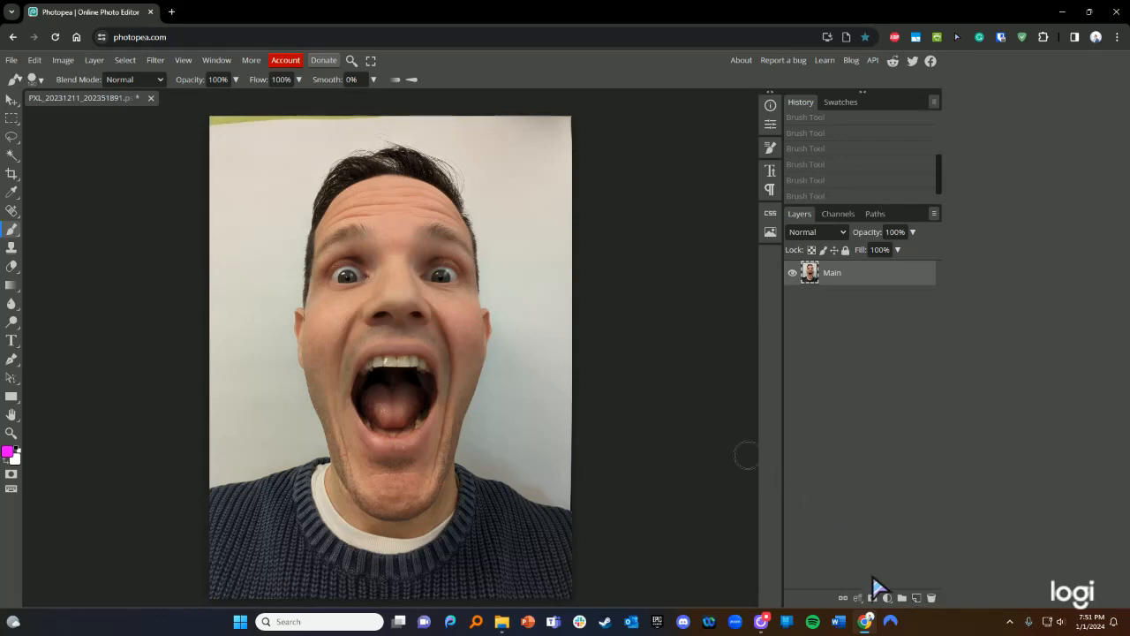
Add a new layer above Main and paint a magenta zigzag across the face on it
click(916, 599)
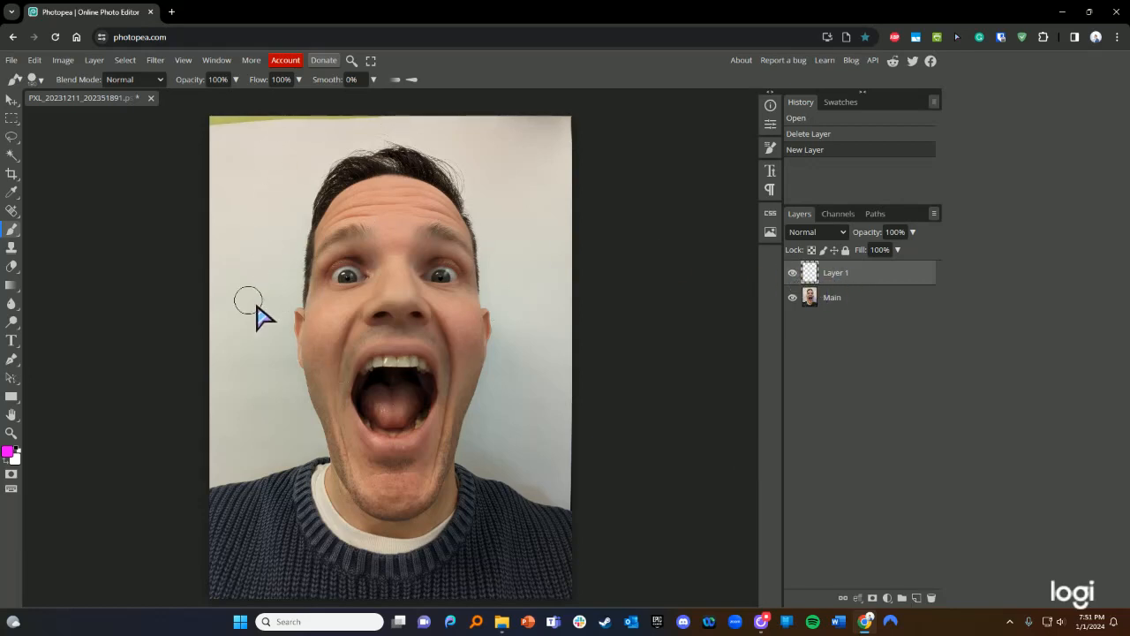
click(841, 302)
click(844, 276)
click(251, 236)
mouse_move(250, 236)
mouse_down()
mouse_move(368, 195)
mouse_move(308, 314)
mouse_move(395, 319)
mouse_move(448, 387)
mouse_move(436, 498)
mouse_move(554, 500)
mouse_move(549, 552)
mouse_up()
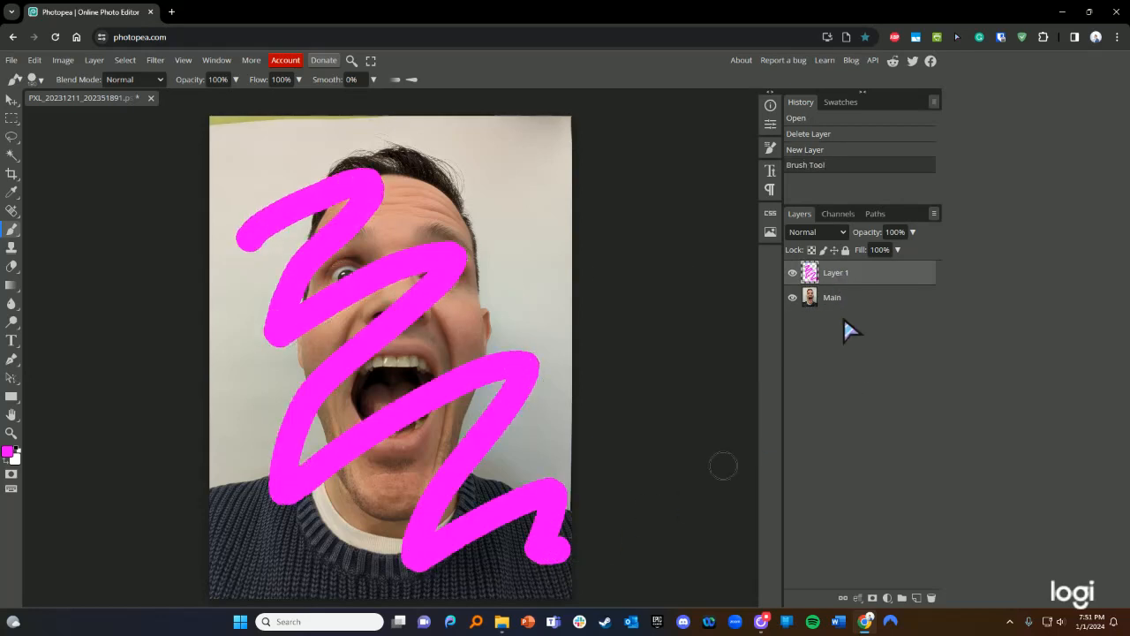
Toggle Layer 1's visibility to compare the photo with and without the zigzag, and delete Layer 1
click(792, 273)
click(792, 273)
click(792, 274)
click(792, 274)
click(792, 274)
click(792, 274)
click(792, 273)
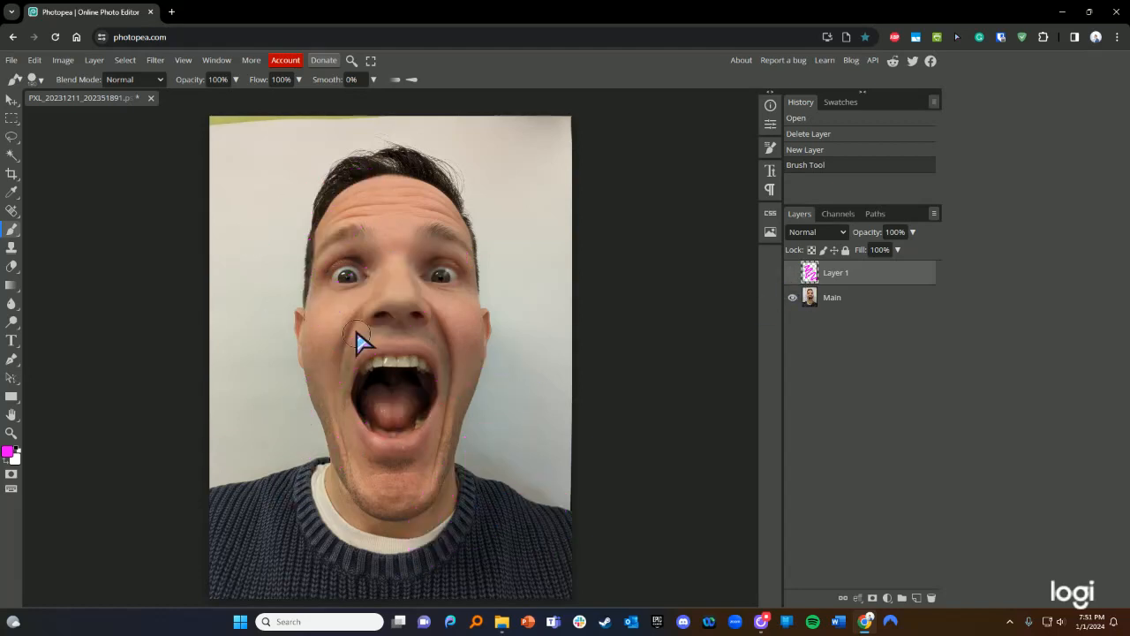
click(792, 274)
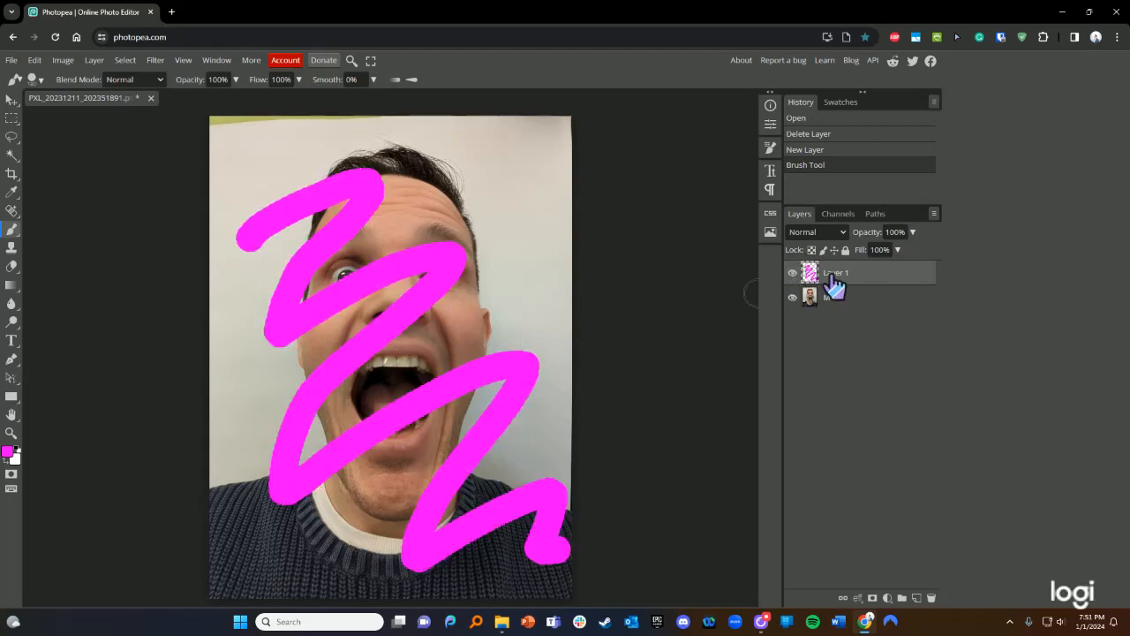
mouse_move(870, 274)
mouse_down()
mouse_move(953, 327)
mouse_move(932, 600)
mouse_up()
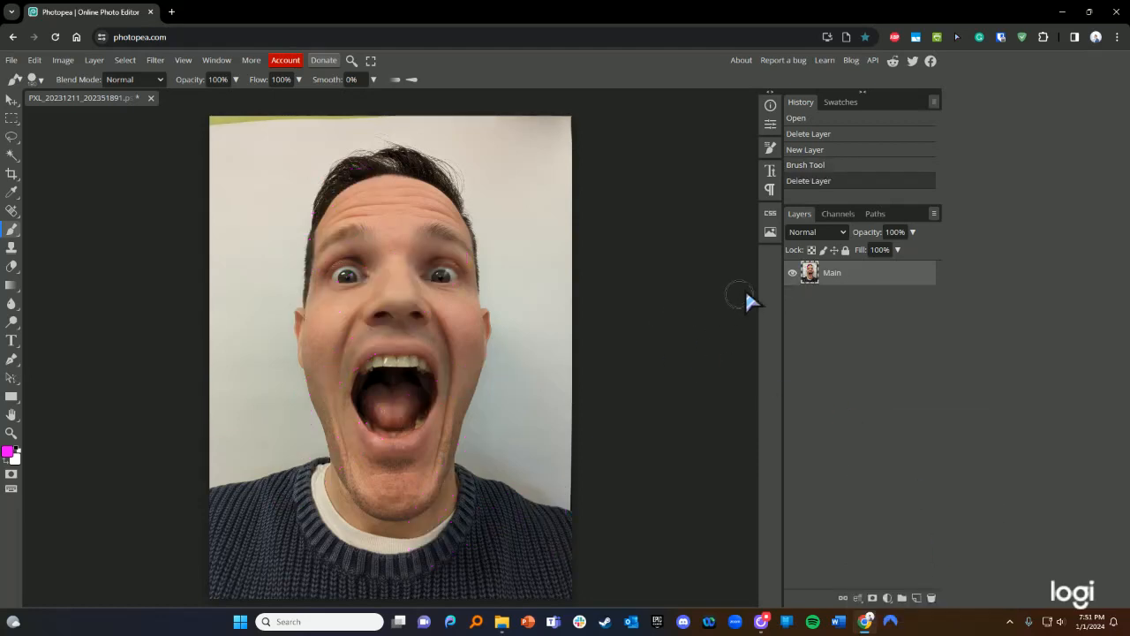
click(11, 288)
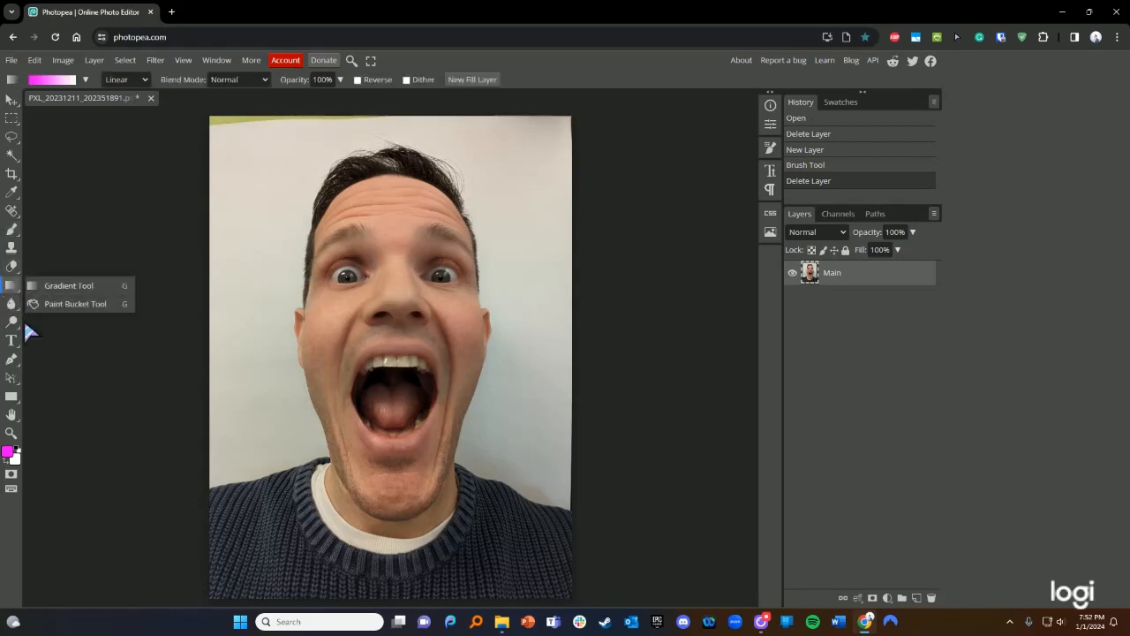
click(11, 340)
click(10, 245)
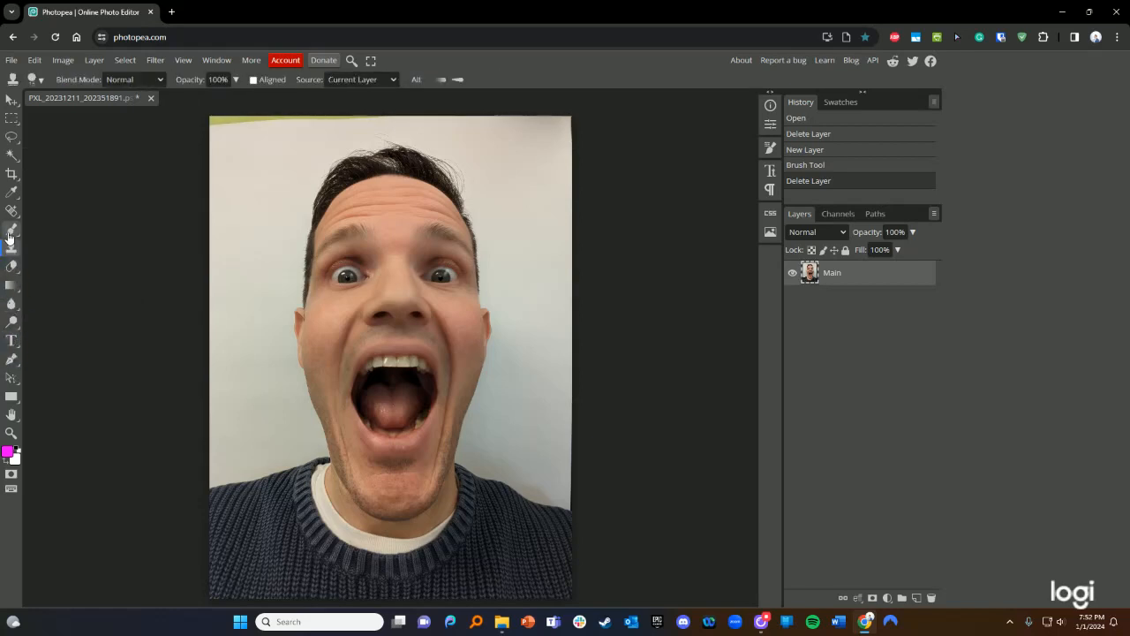
right_click(9, 235)
click(27, 233)
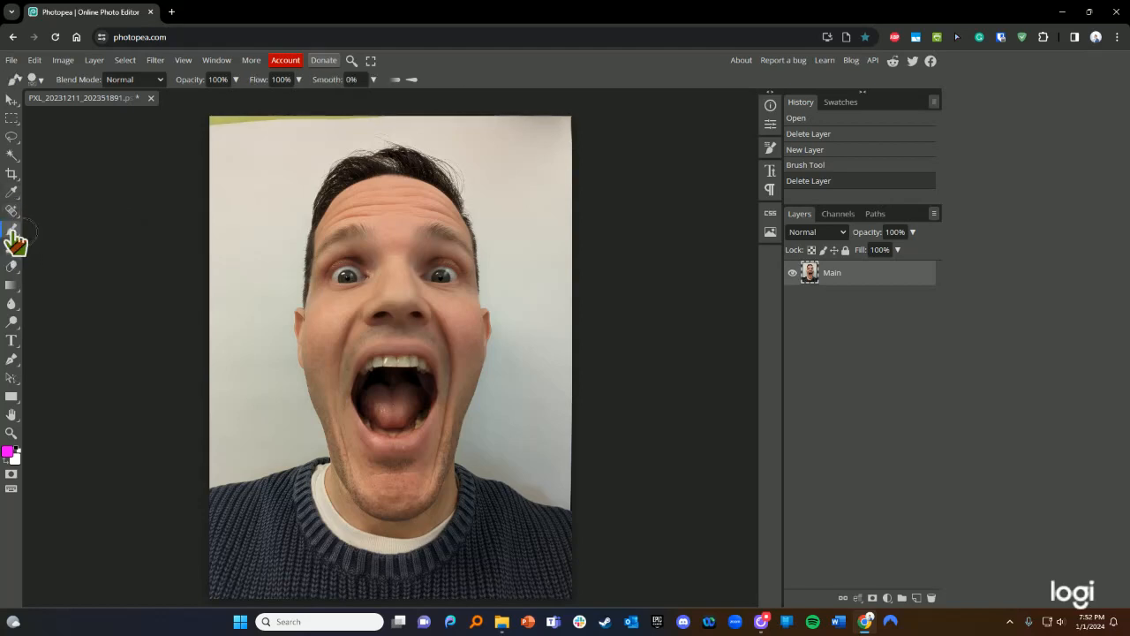
right_click(11, 231)
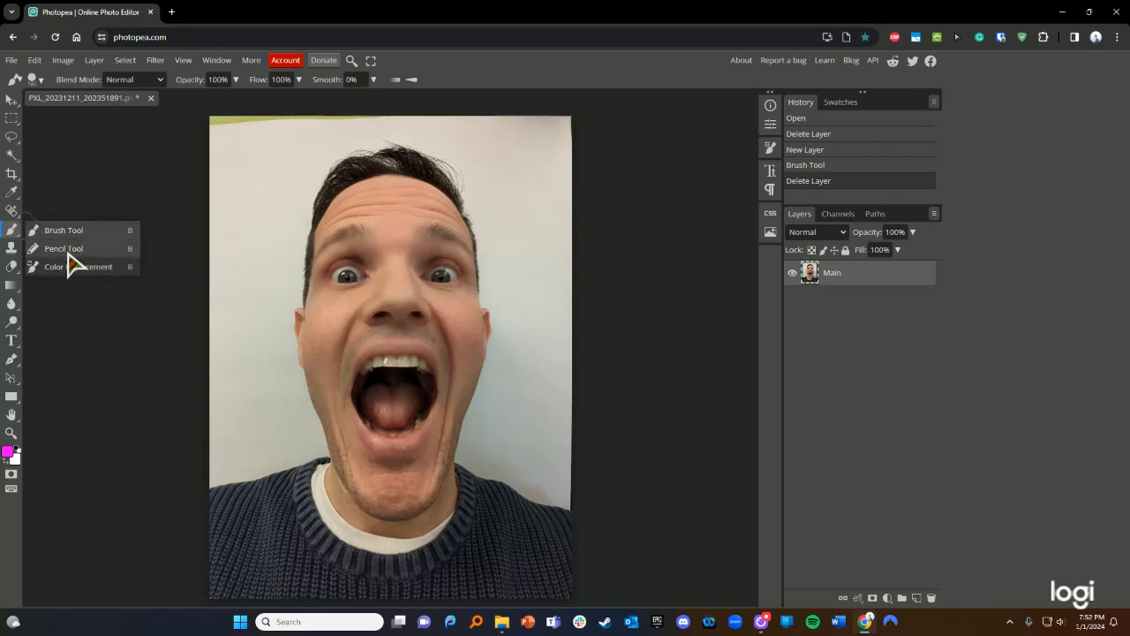
click(12, 230)
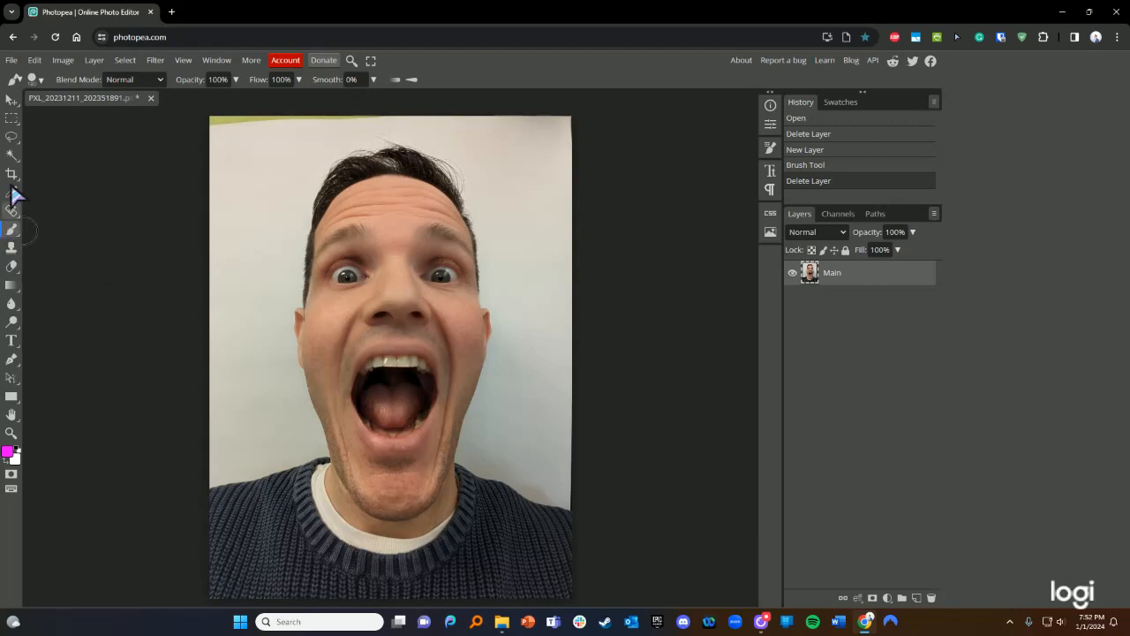
Distort the Main layer by pulling its upper-right and upper-left corners inward towards the middle of the photo, and apply the transform
click(35, 62)
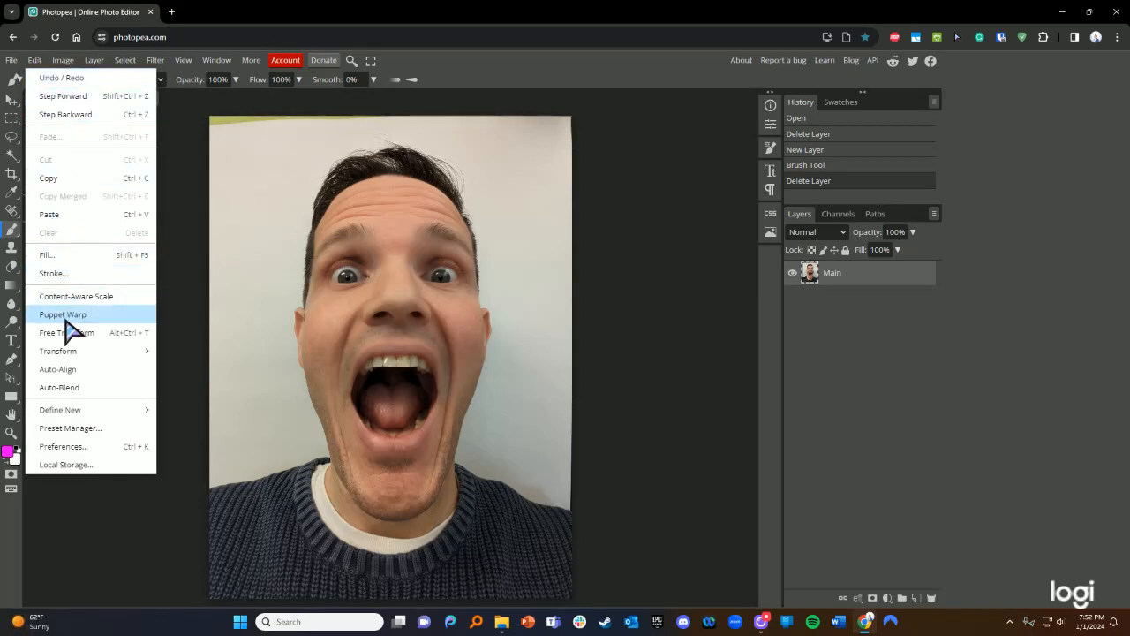
mouse_move(62, 353)
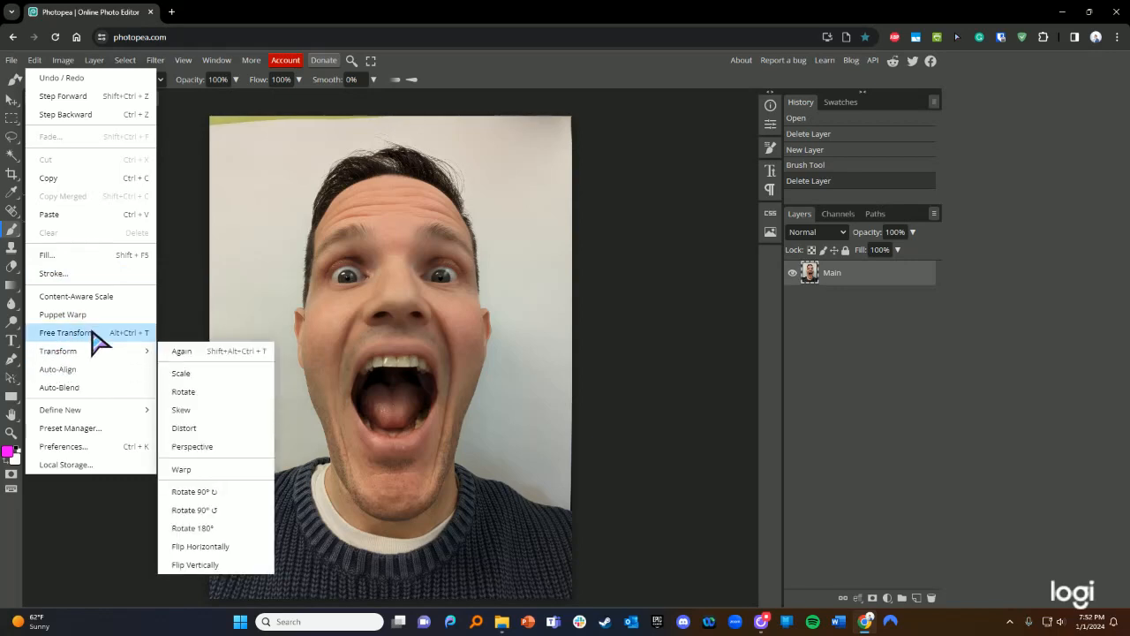
click(186, 428)
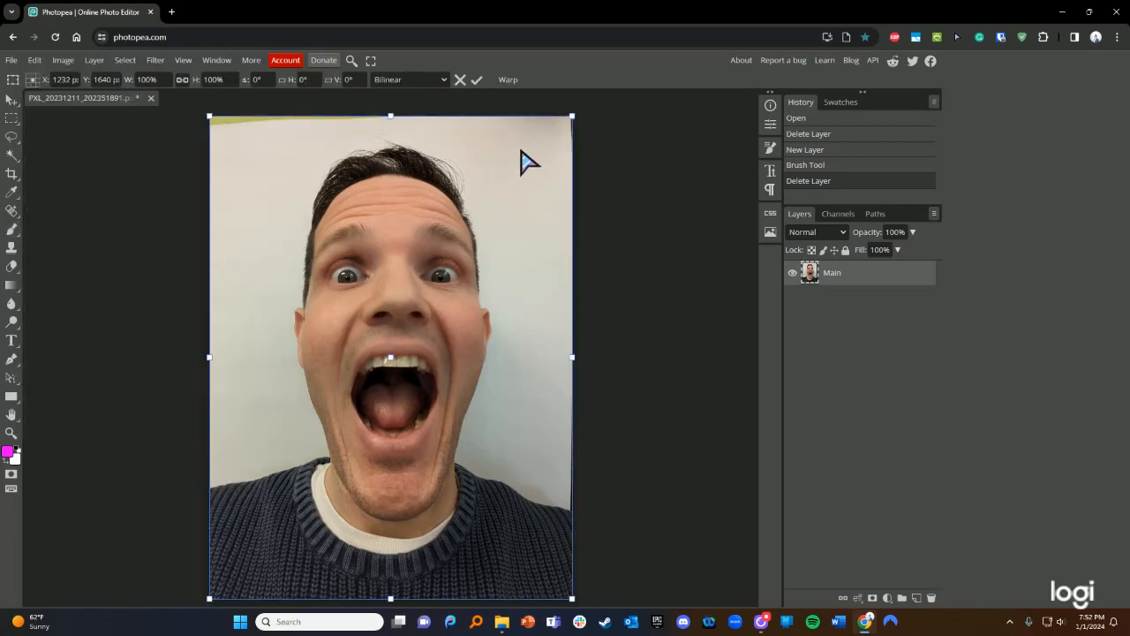
drag(575, 126, 472, 281)
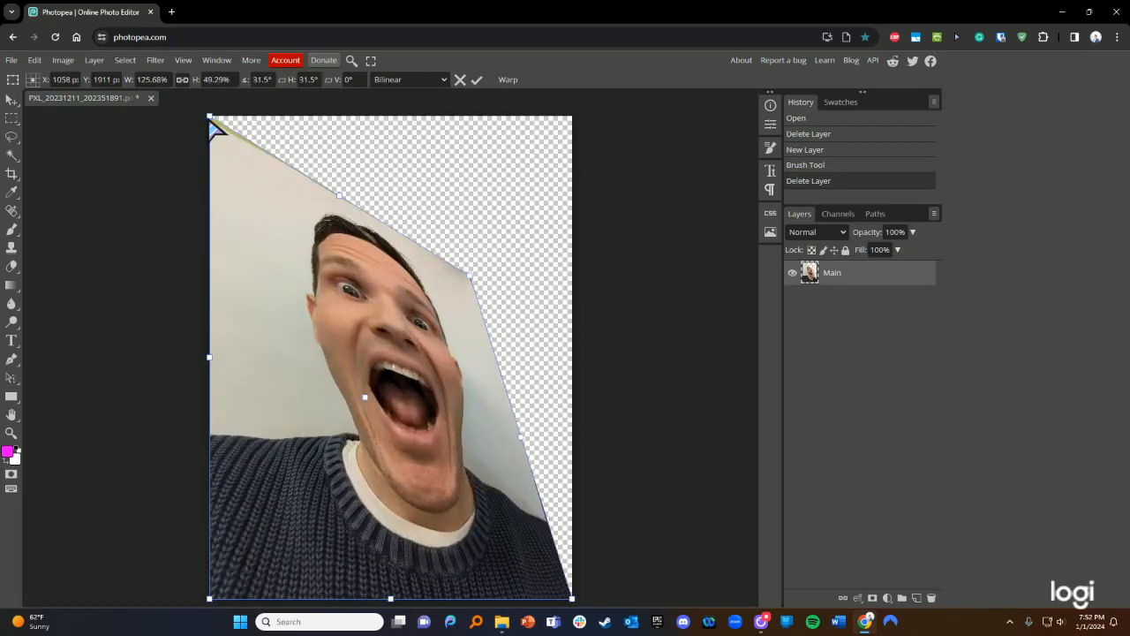
drag(212, 123, 390, 292)
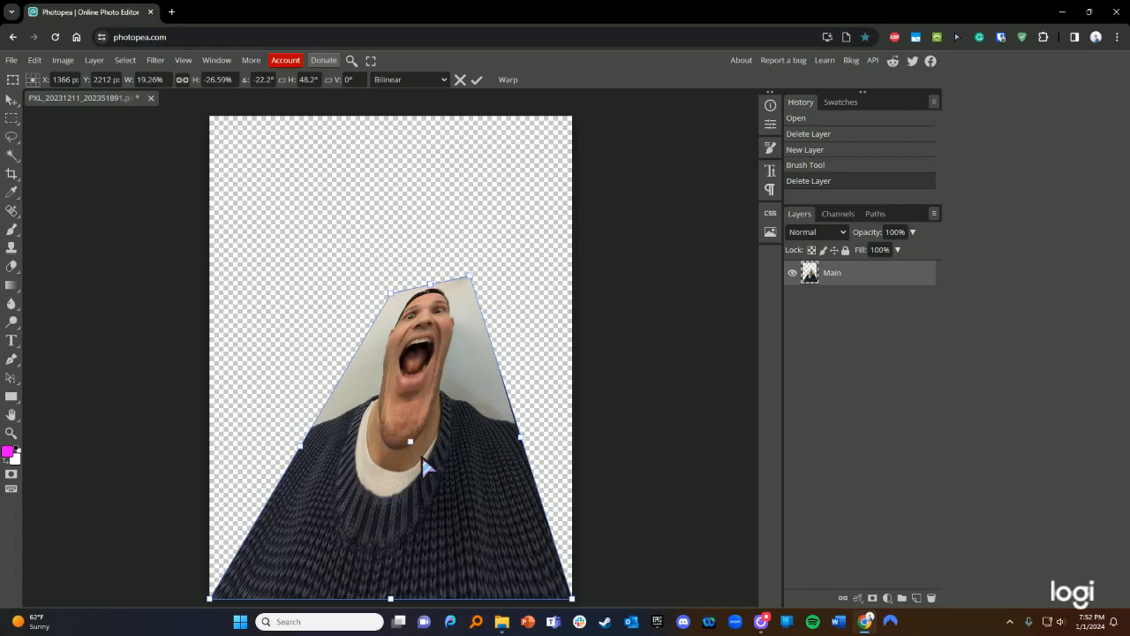
key(Return)
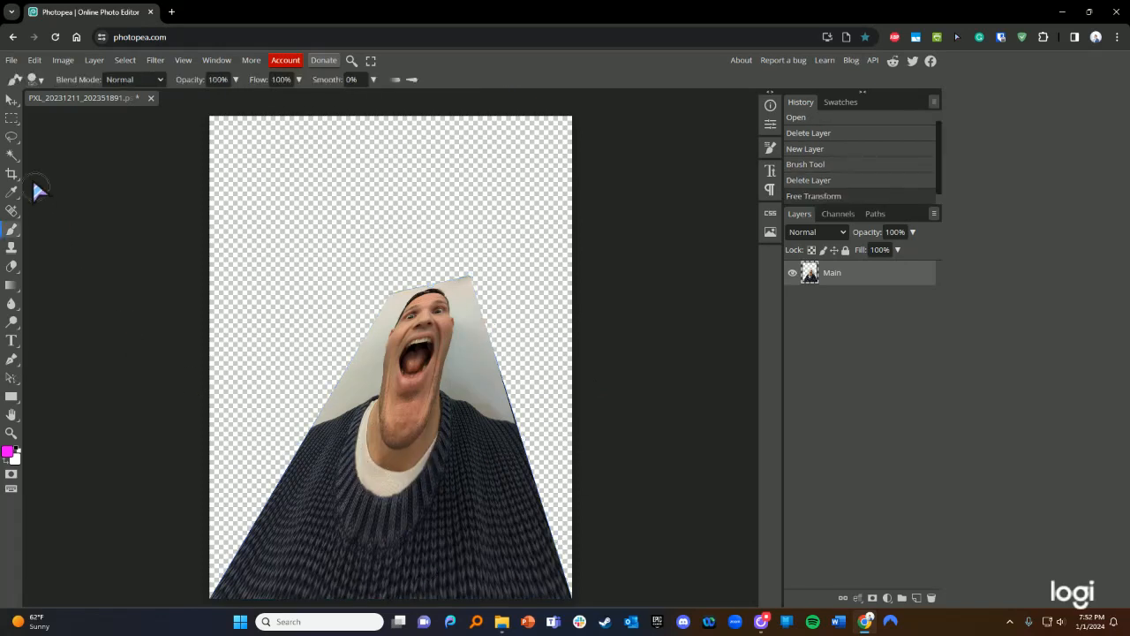
Switch to the Move tool and undo the distortion of the Main layer
click(12, 100)
mouse_move(427, 449)
mouse_down()
mouse_move(393, 372)
mouse_move(437, 362)
mouse_move(366, 373)
mouse_move(429, 454)
mouse_up()
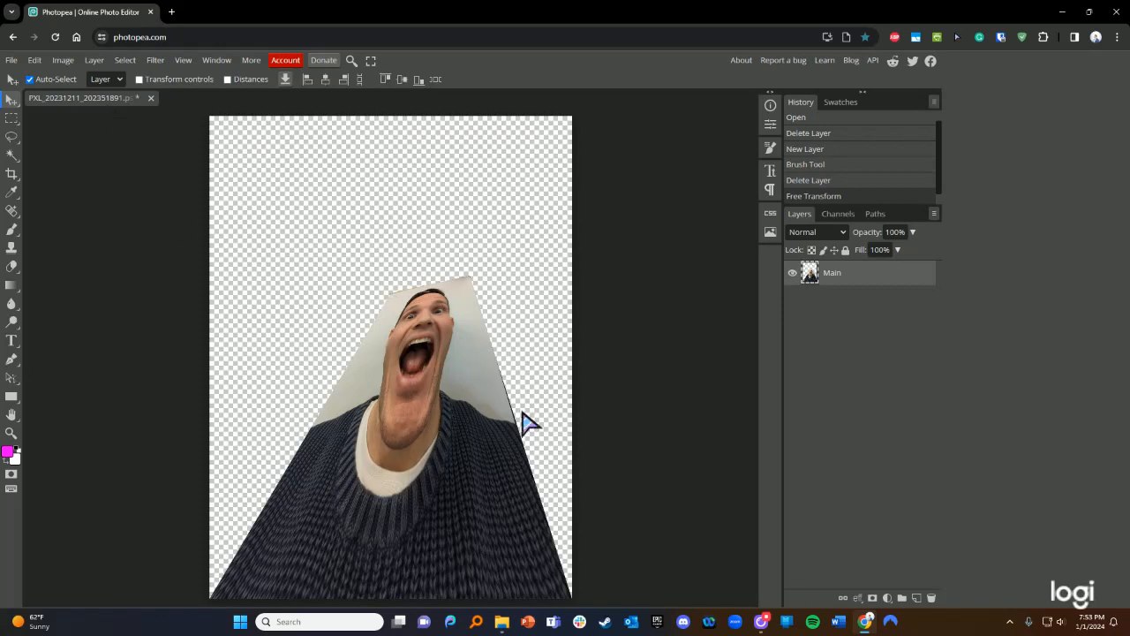
key(ctrl+z)
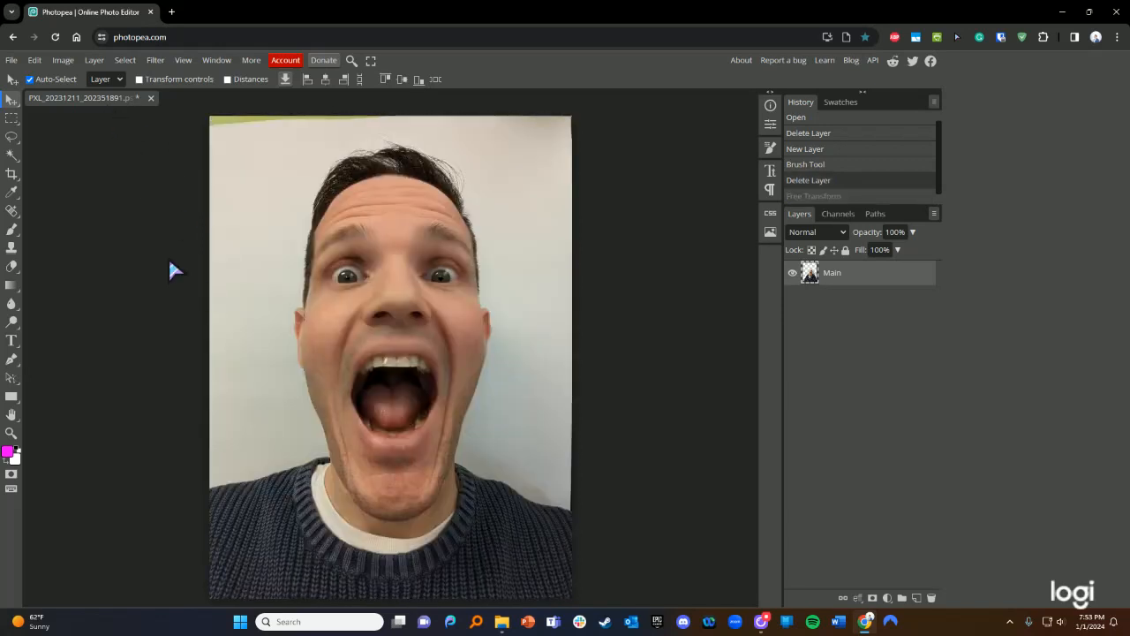
Try a Curves adjustment with a raised shadow point and a highlight point at input 206, output 128, and discard it
click(63, 60)
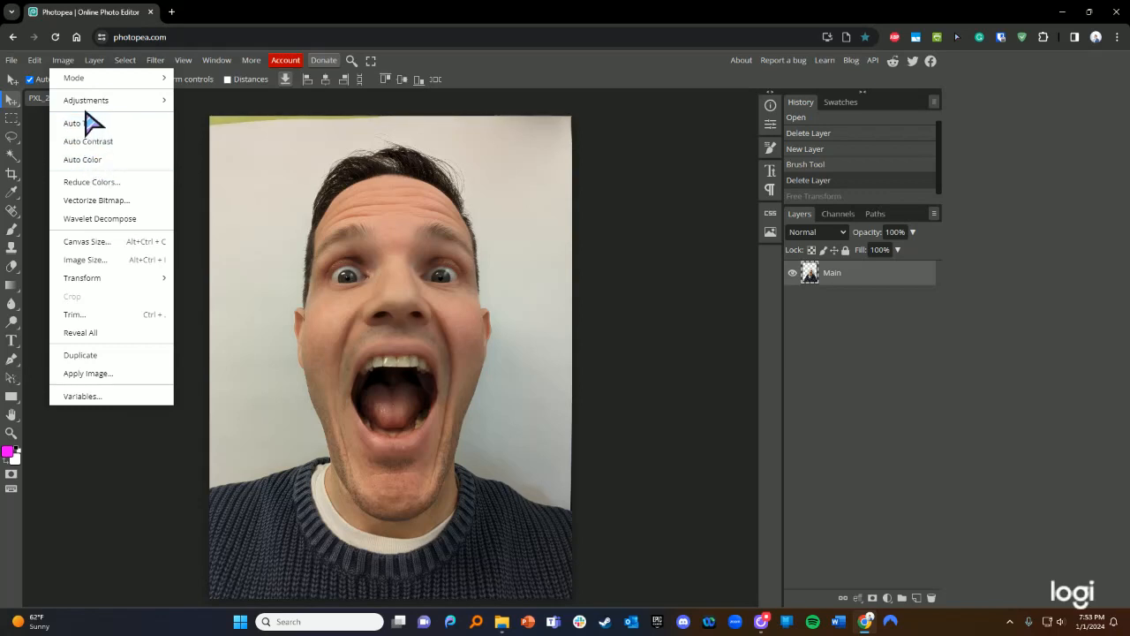
mouse_move(92, 103)
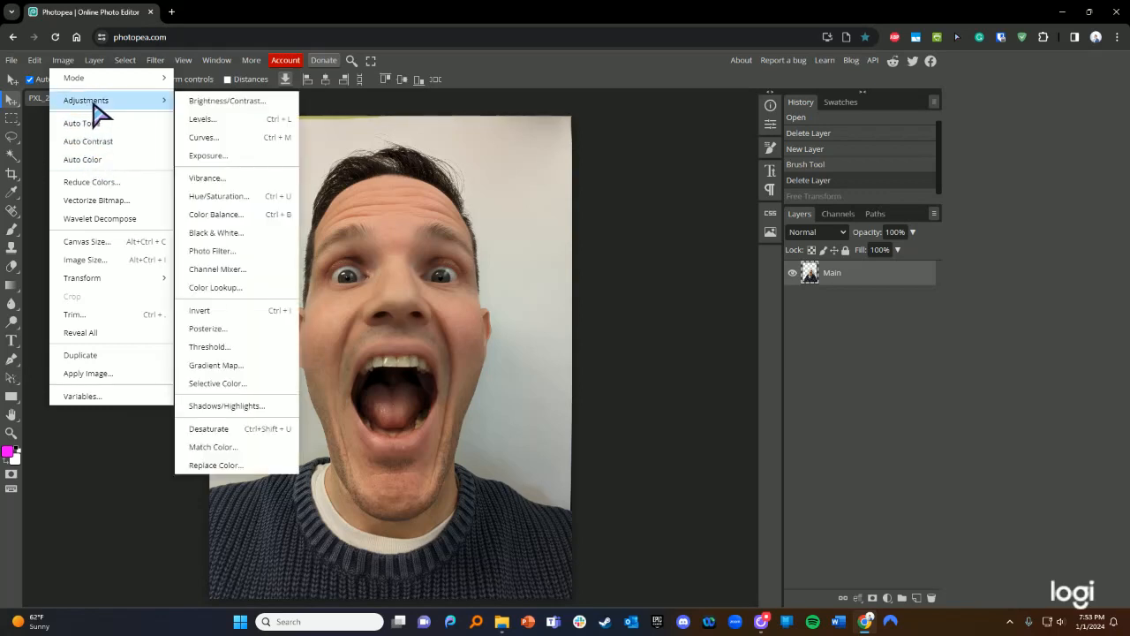
click(216, 141)
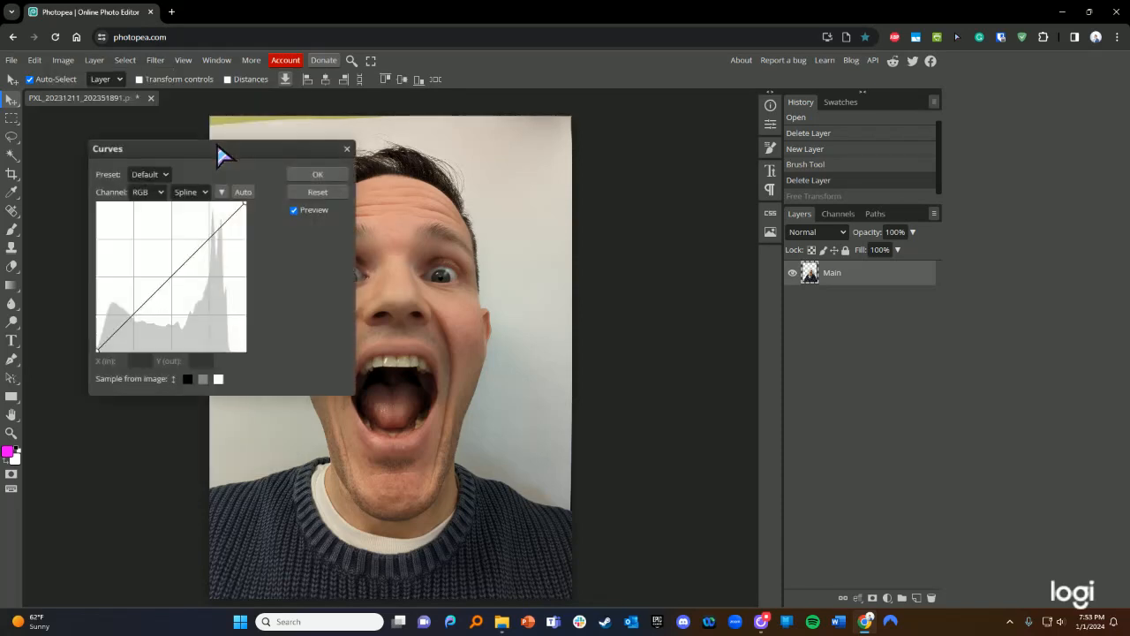
drag(215, 162, 150, 267)
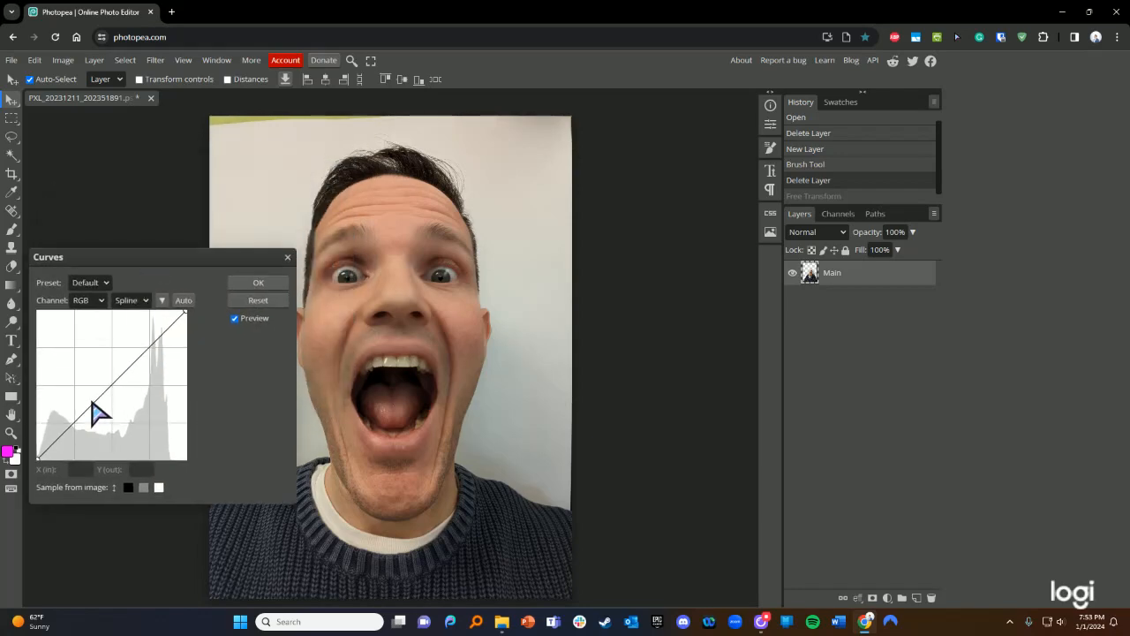
drag(106, 404, 67, 413)
click(125, 339)
drag(125, 338, 157, 385)
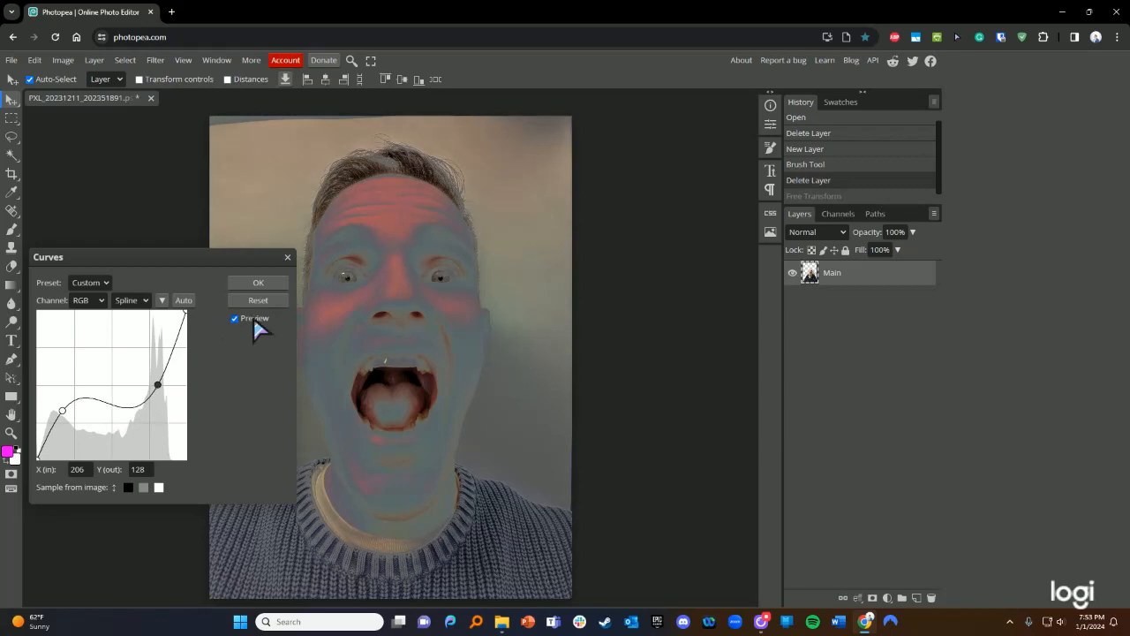
click(287, 257)
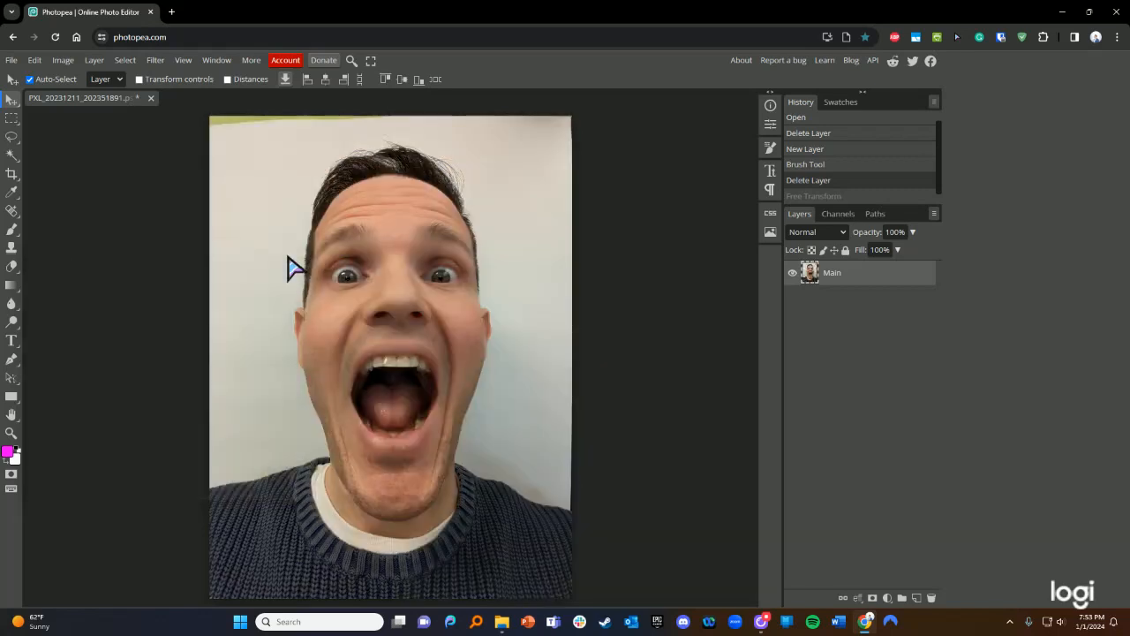
Apply a Hue/Saturation adjustment to the Main layer with hue -113, saturation 65 and lightness 19
click(69, 67)
mouse_move(108, 103)
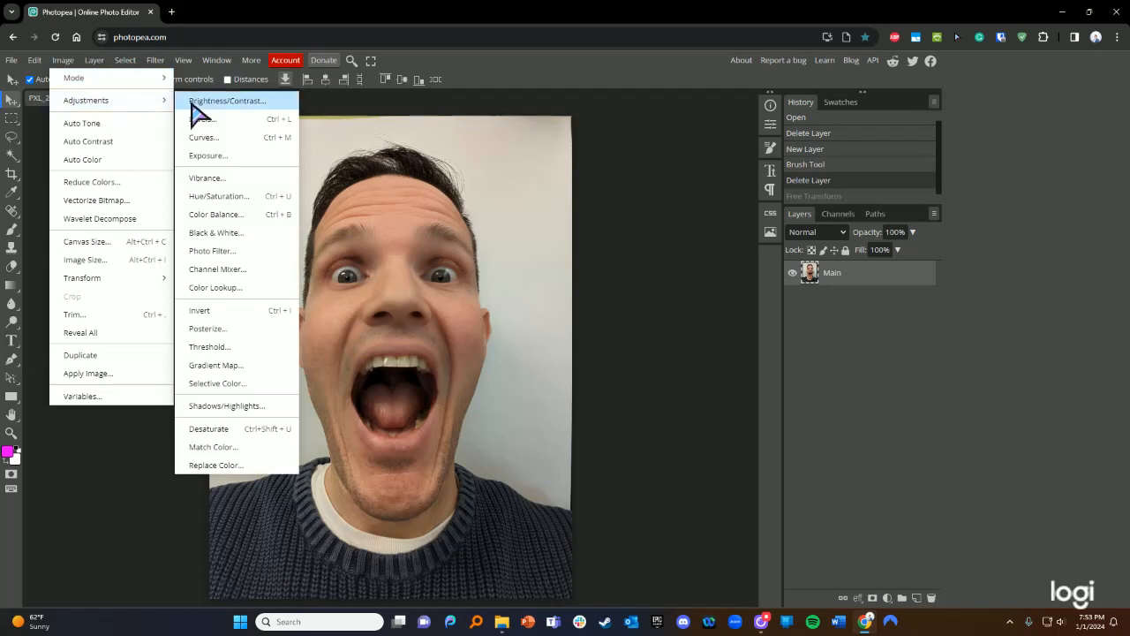
click(219, 199)
drag(187, 215, 133, 208)
drag(193, 248, 244, 251)
mouse_move(187, 279)
mouse_down()
mouse_move(137, 283)
mouse_move(218, 293)
mouse_move(206, 281)
mouse_up()
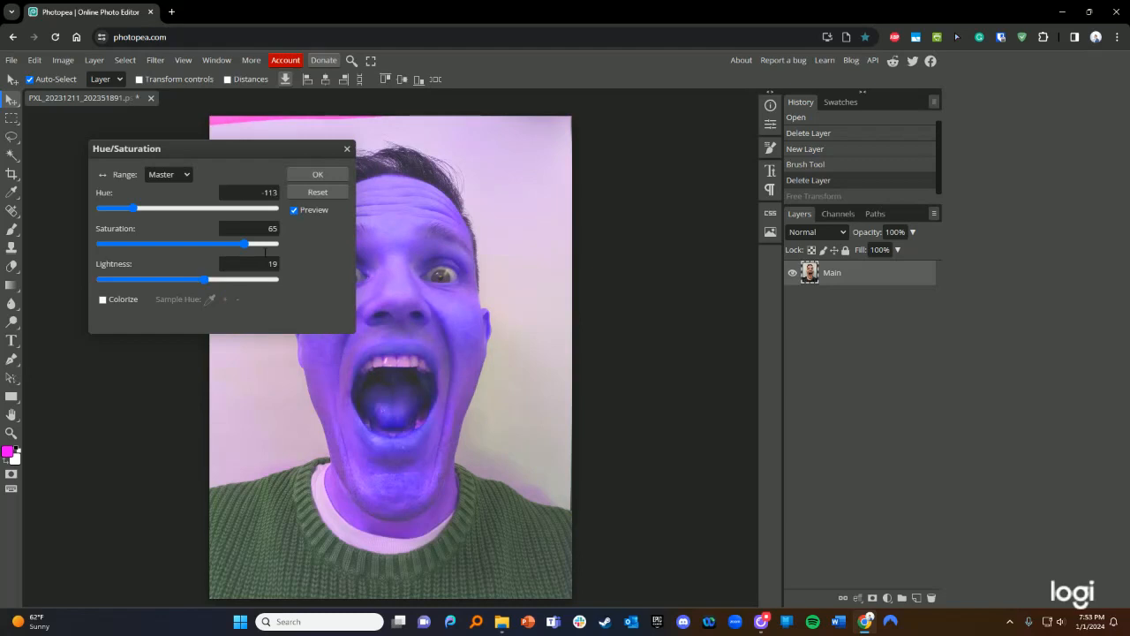
click(322, 177)
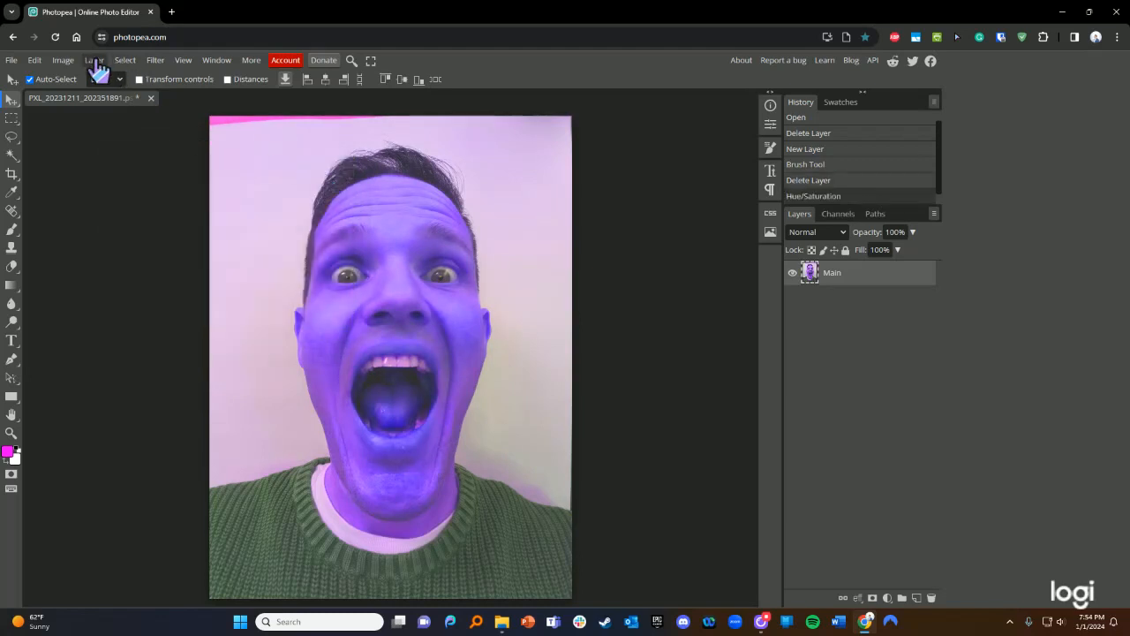
Invert the photo's colors, and undo both the inversion and the Hue/Saturation adjustment
click(64, 60)
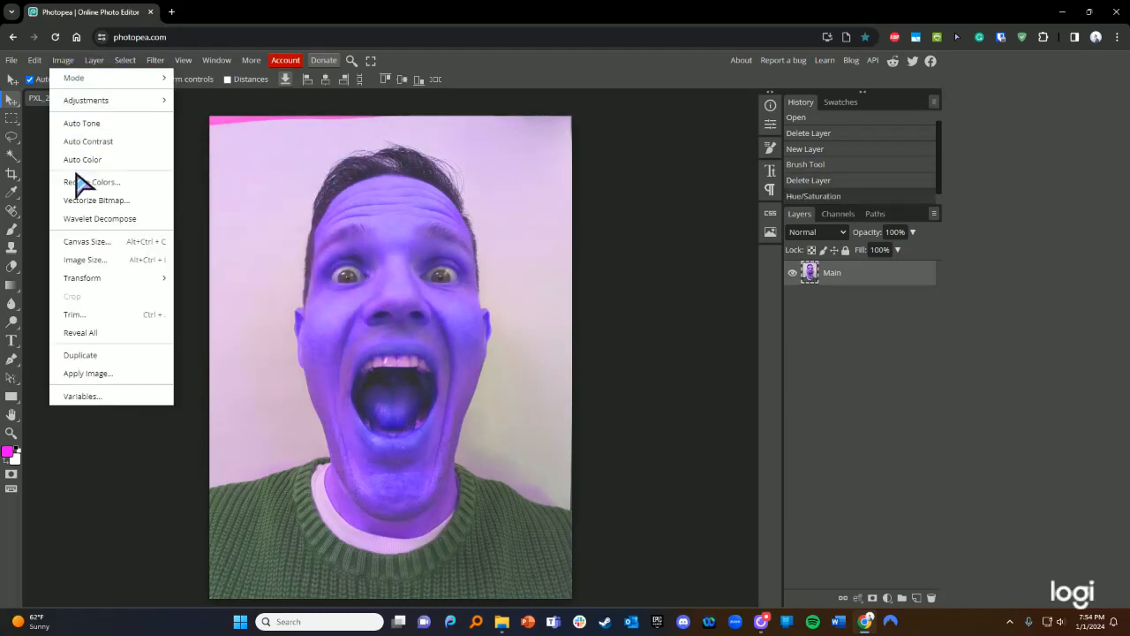
mouse_move(92, 101)
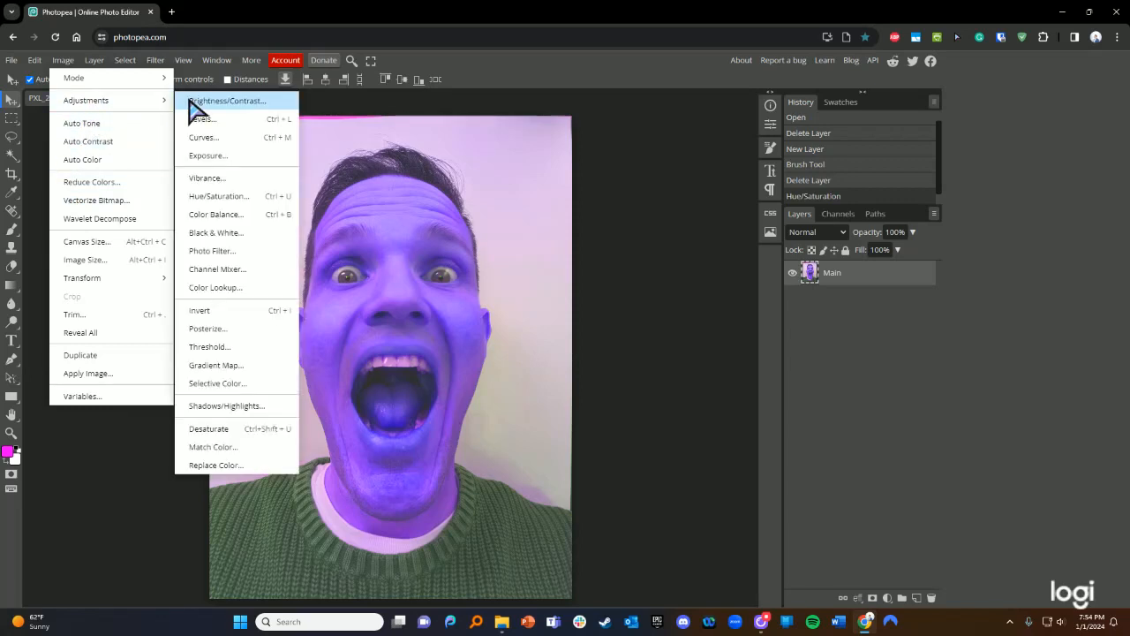
click(231, 320)
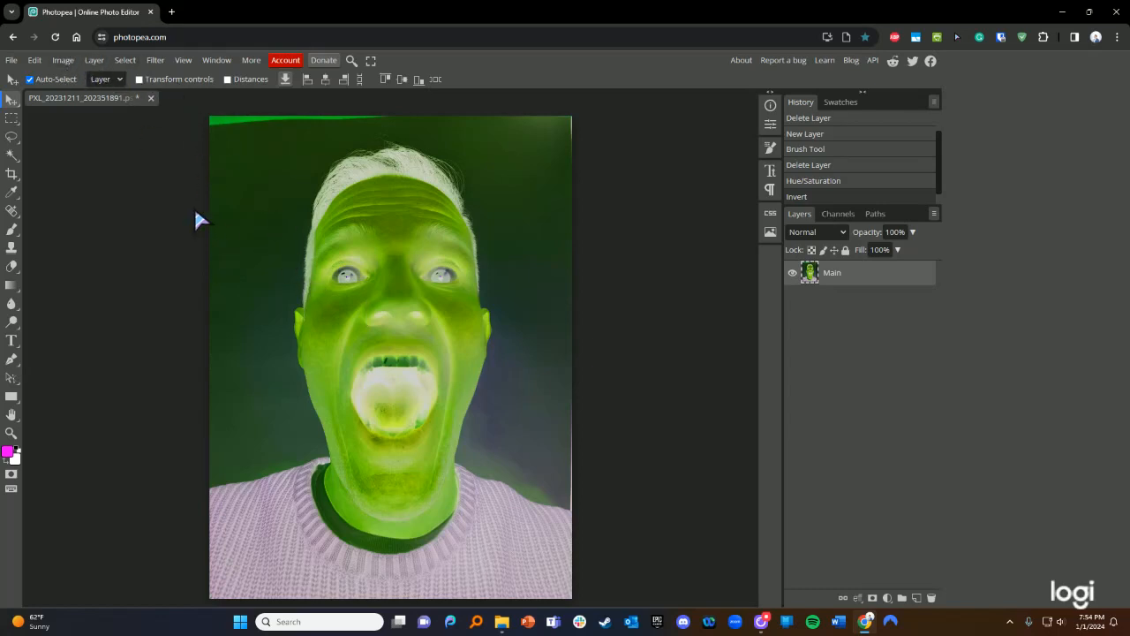
key(ctrl+z)
key(ctrl+z)
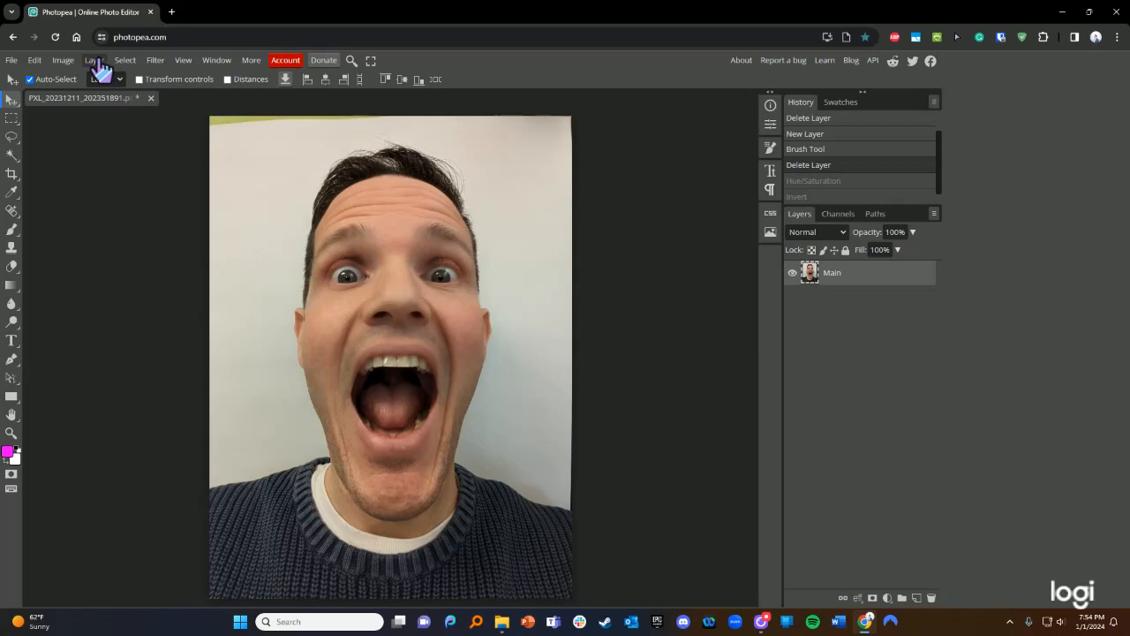
Open the Inner Glow layer style for the Main layer and close its settings without applying them
click(94, 60)
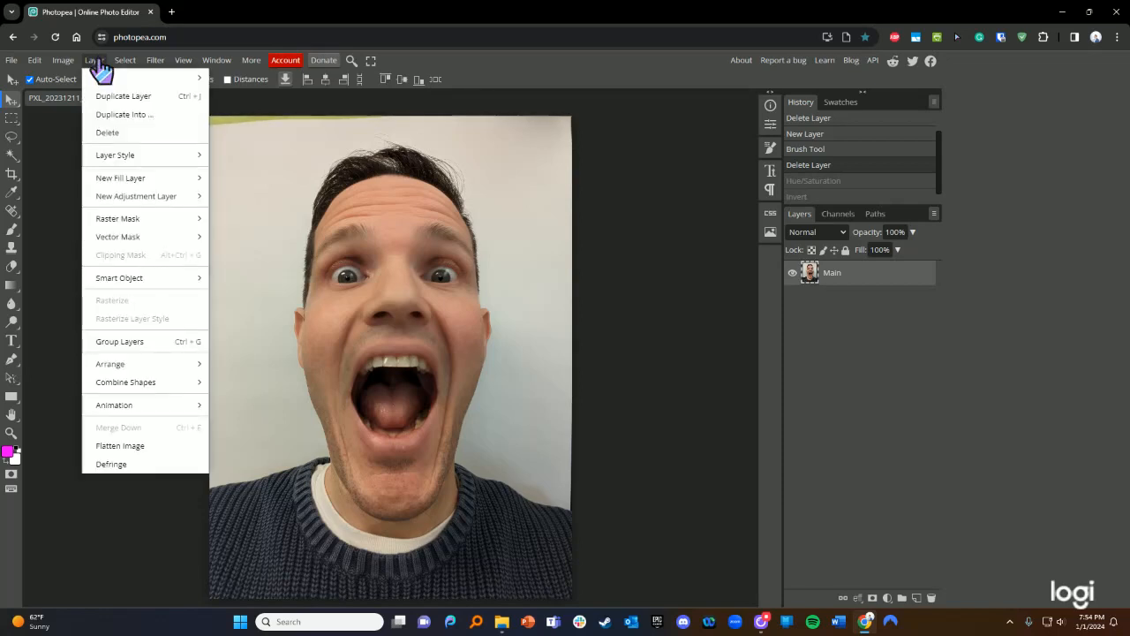
click(94, 61)
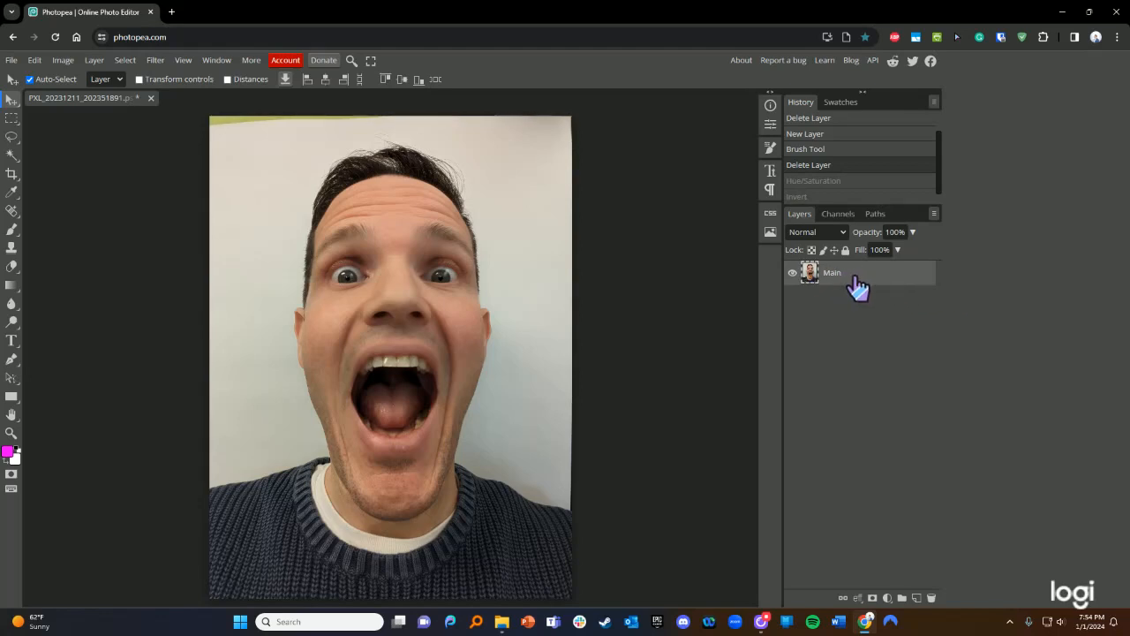
click(94, 60)
mouse_move(103, 160)
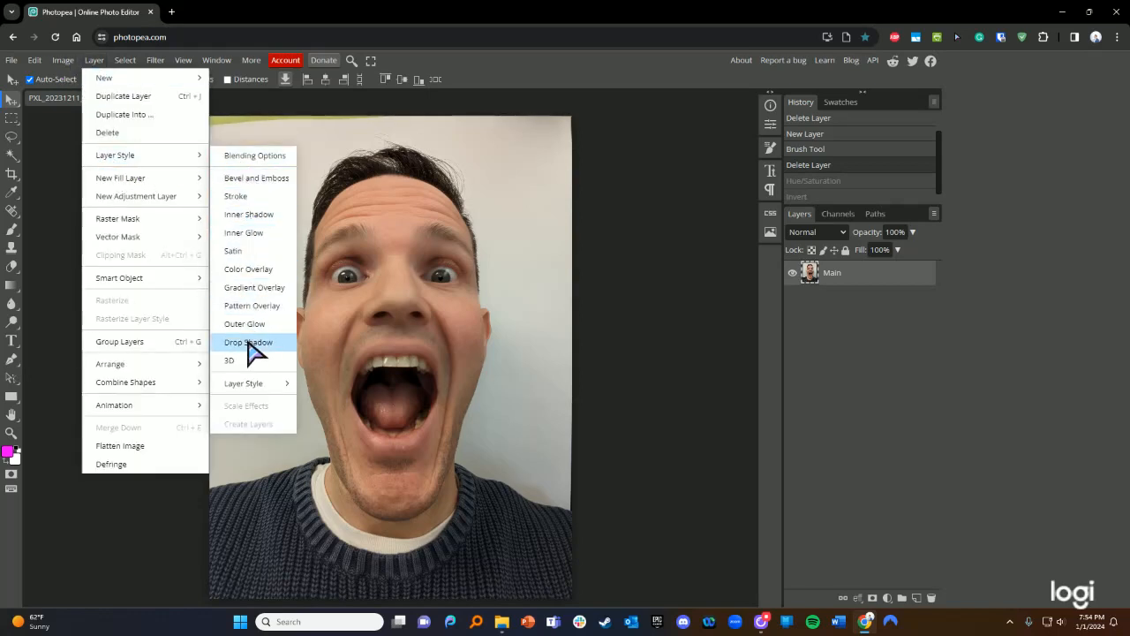
click(257, 237)
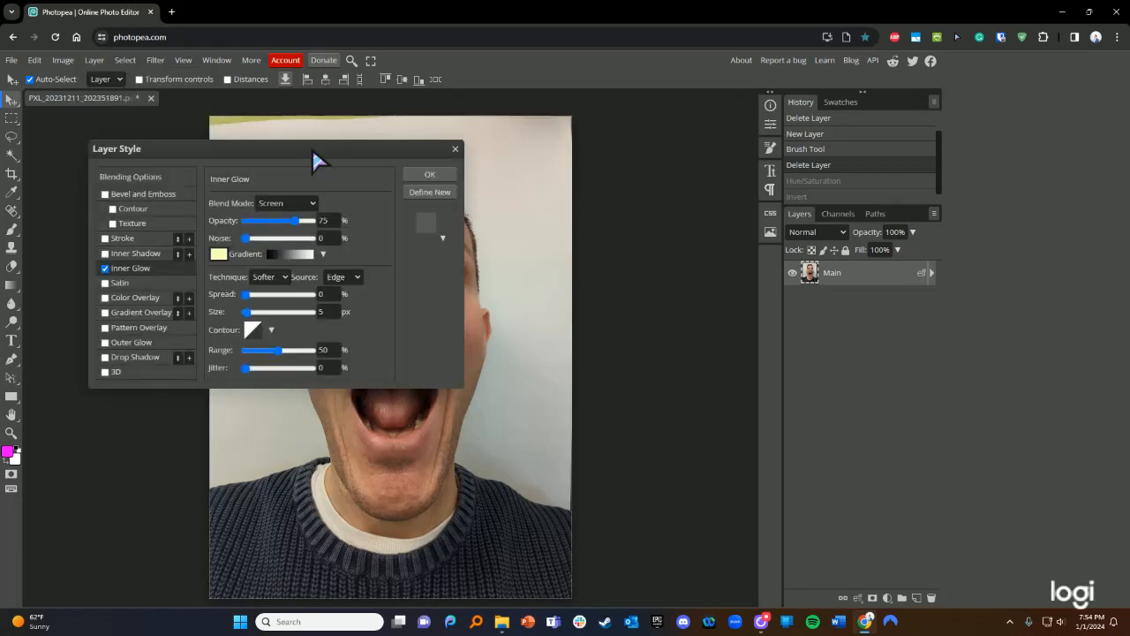
drag(312, 149, 326, 237)
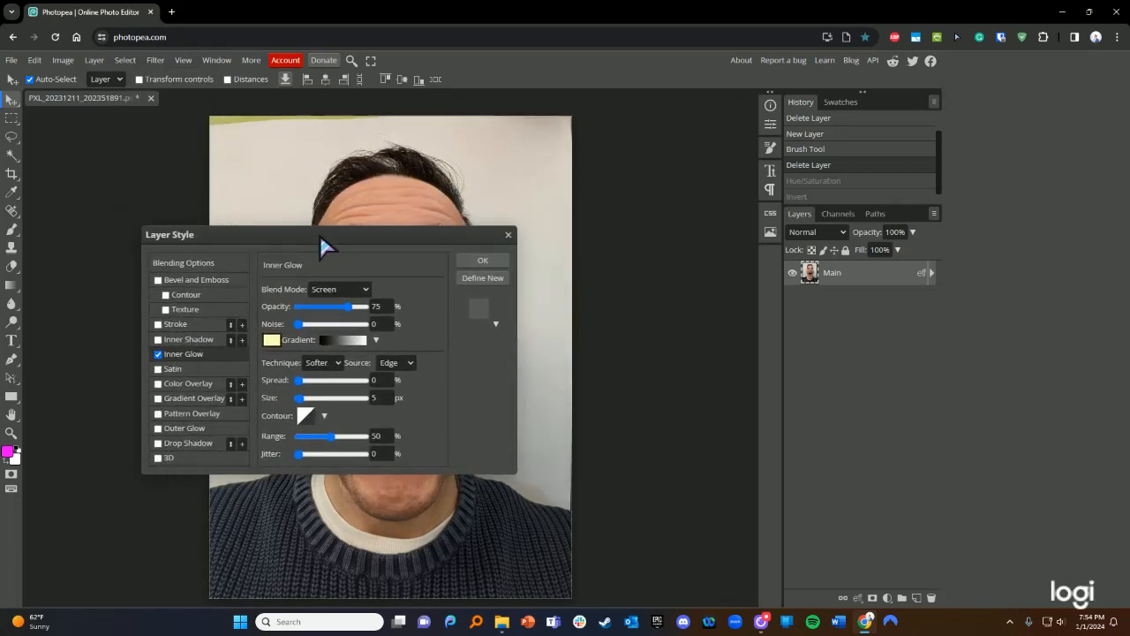
click(509, 234)
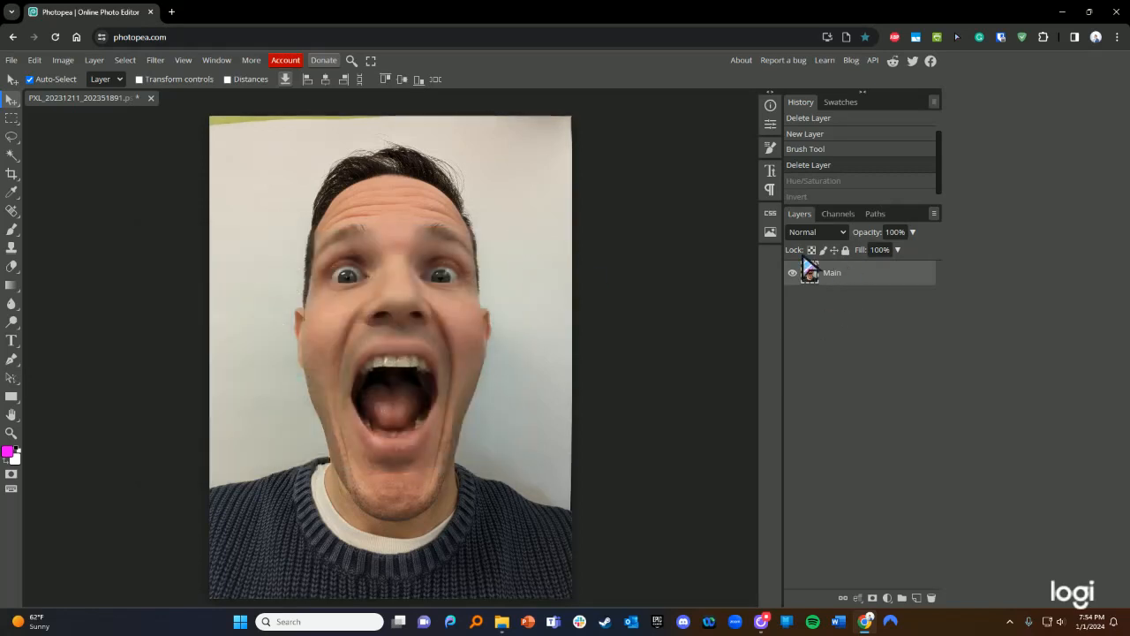
Apply a Color Overlay layer style to the Main layer in magenta ce2fce at 38% opacity
double_click(881, 283)
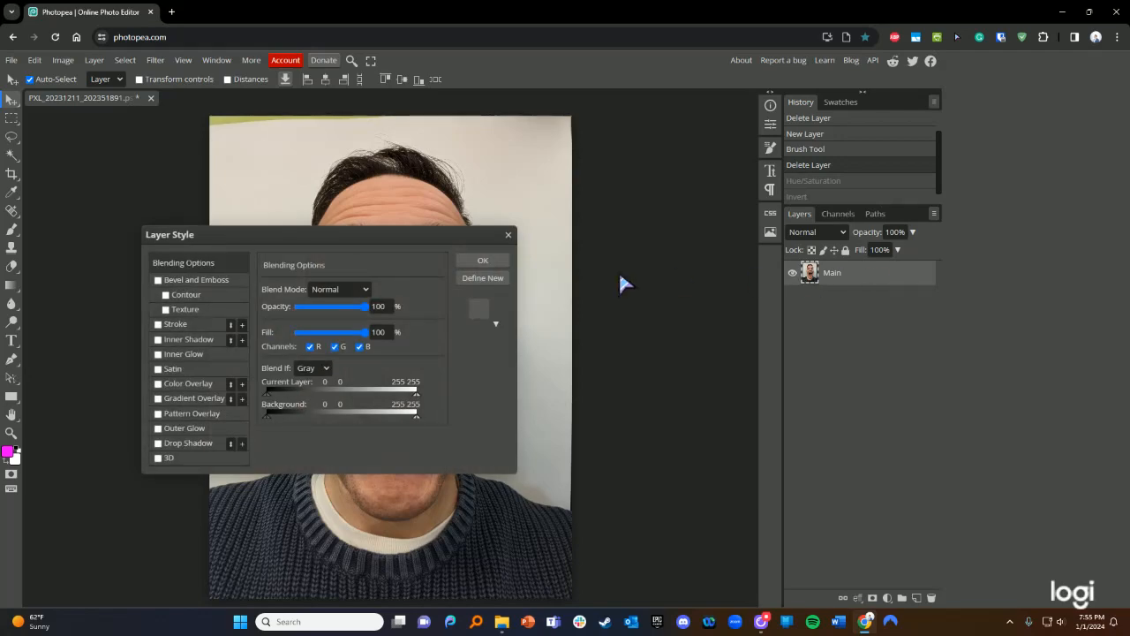
drag(345, 246, 785, 305)
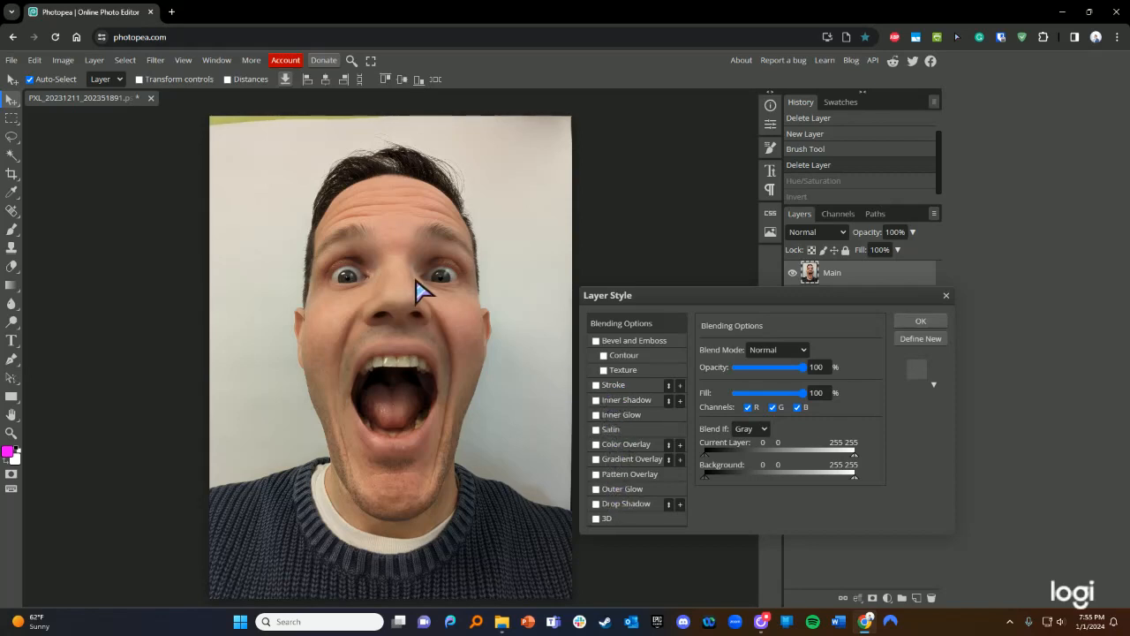
drag(667, 293, 673, 246)
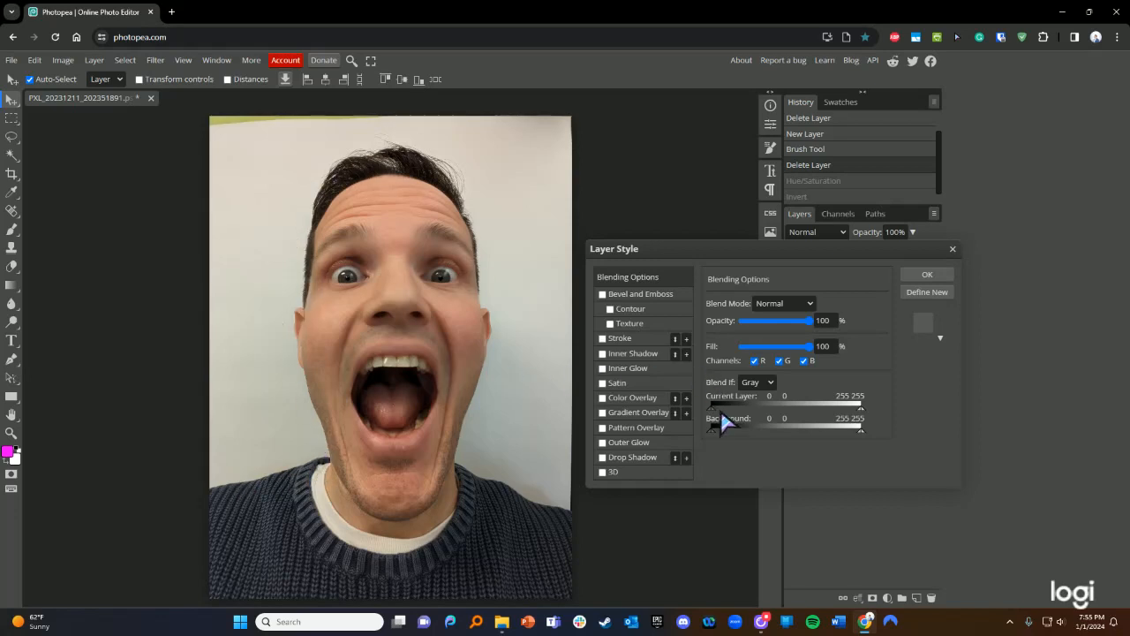
click(630, 397)
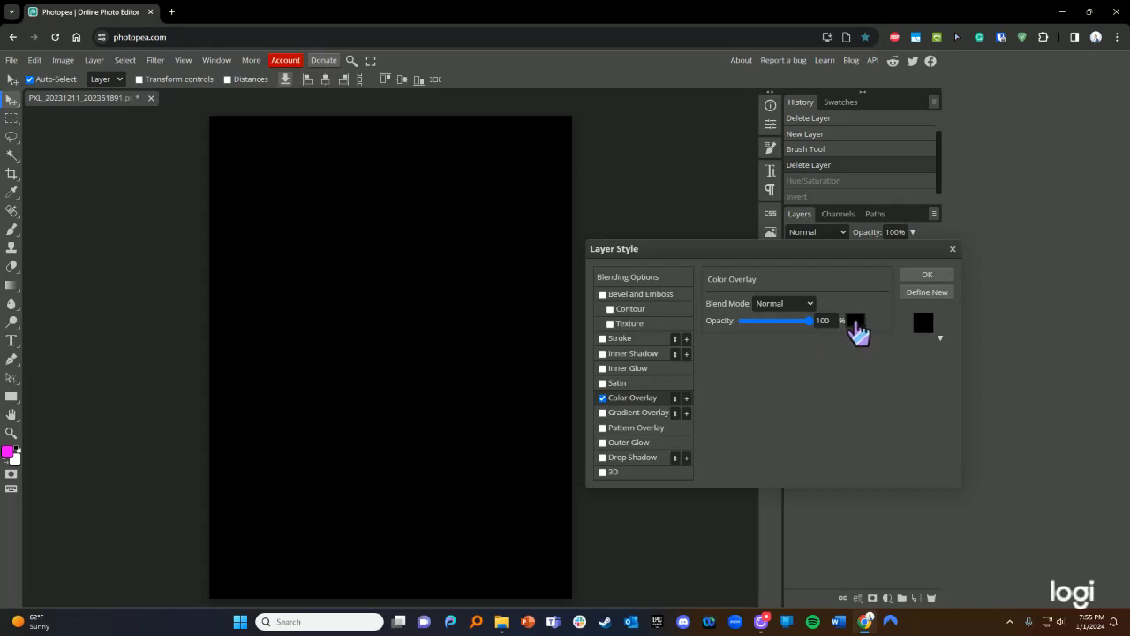
click(854, 323)
click(293, 283)
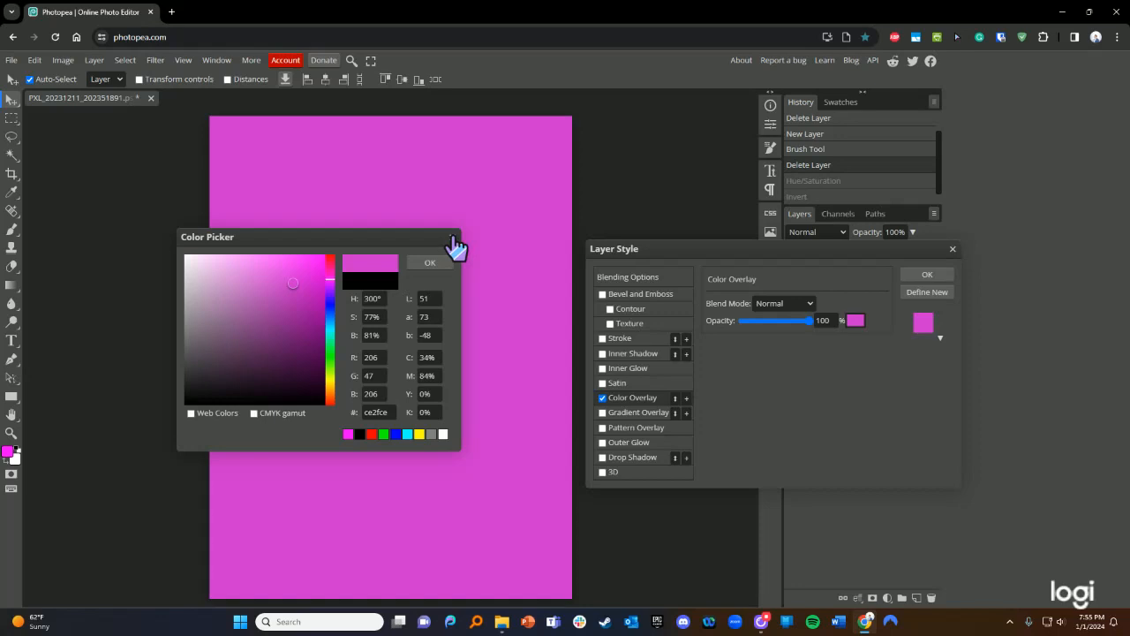
click(430, 264)
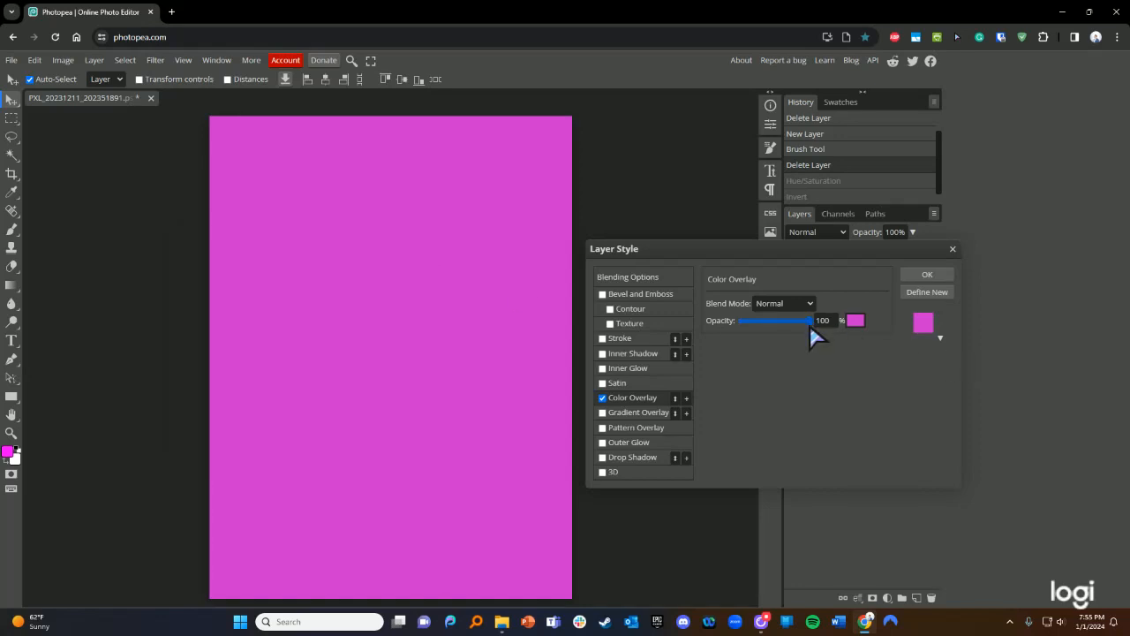
drag(810, 325, 768, 325)
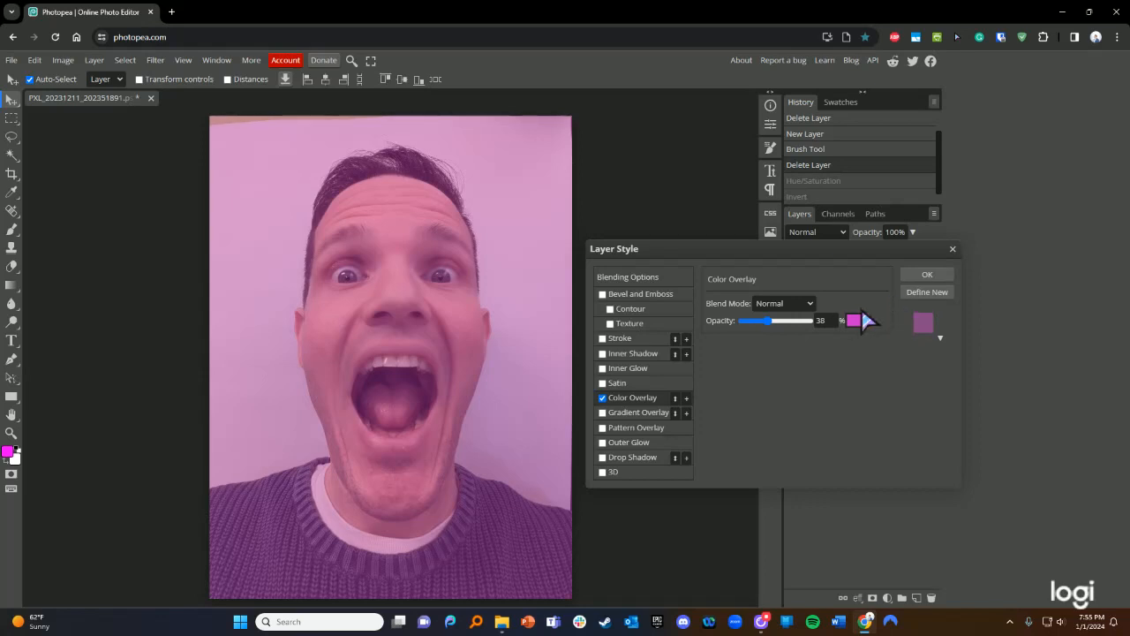
click(927, 276)
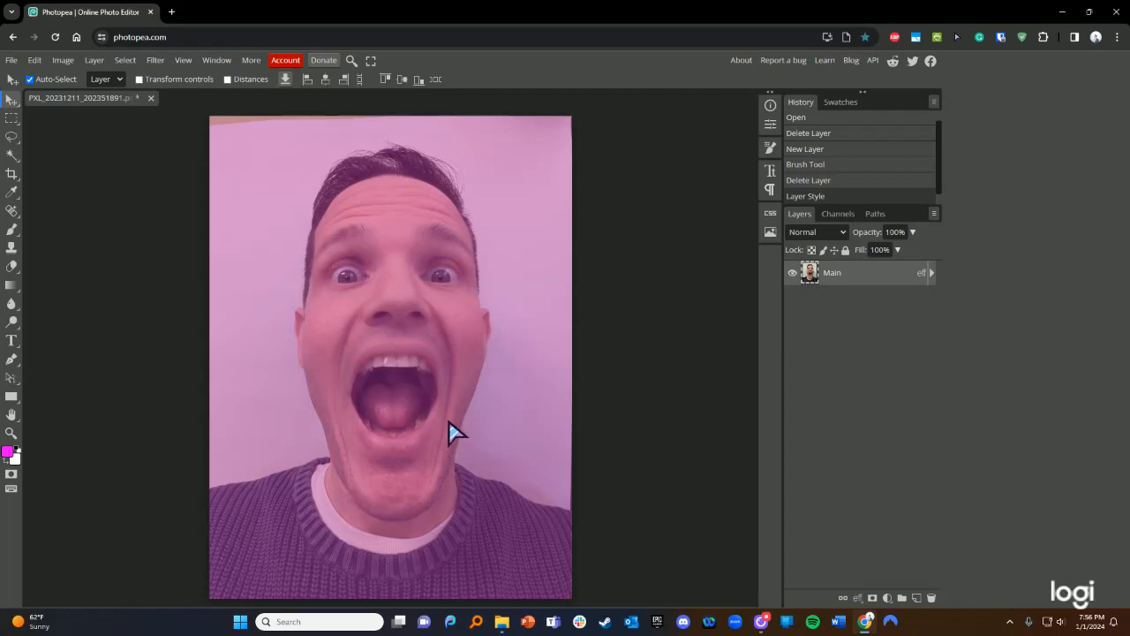
Undo the Color Overlay layer style on the Main layer and restore it with Step Forward
key(ctrl+z)
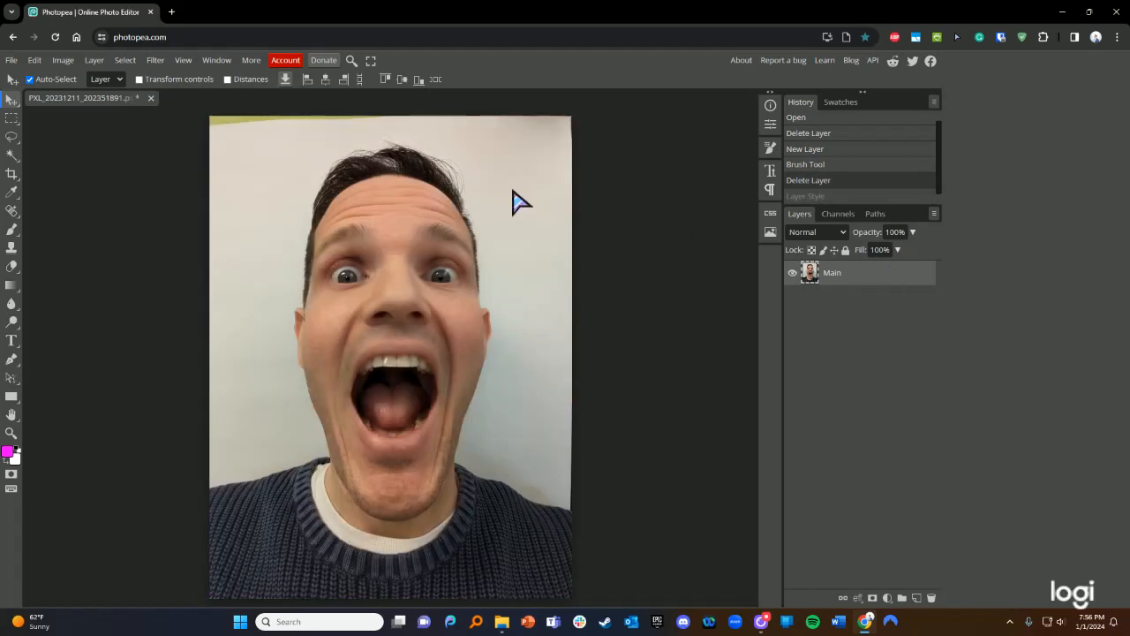
click(11, 60)
mouse_move(35, 62)
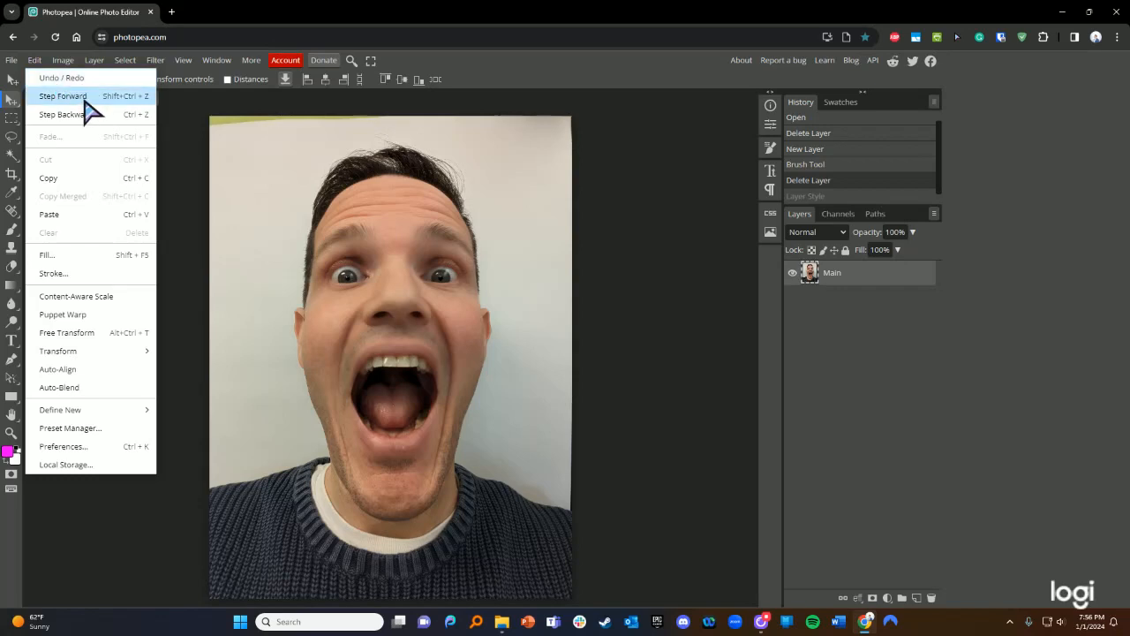
click(64, 96)
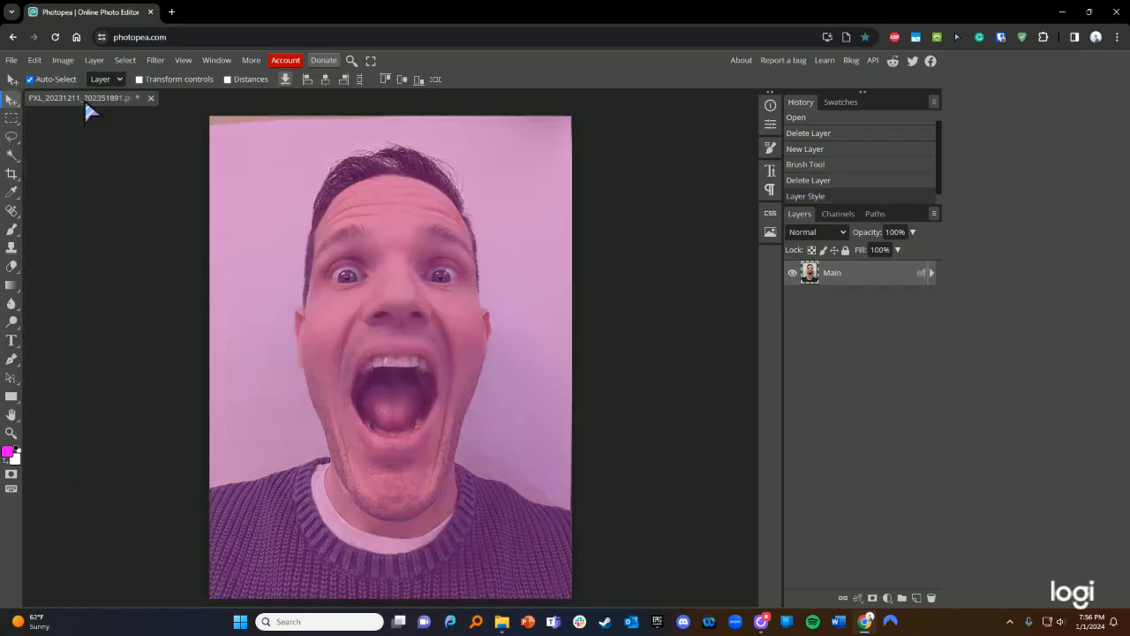
Expand the Main layer's effects and switch the Color Overlay's visibility off and on several times
click(932, 273)
click(932, 274)
click(932, 275)
click(829, 303)
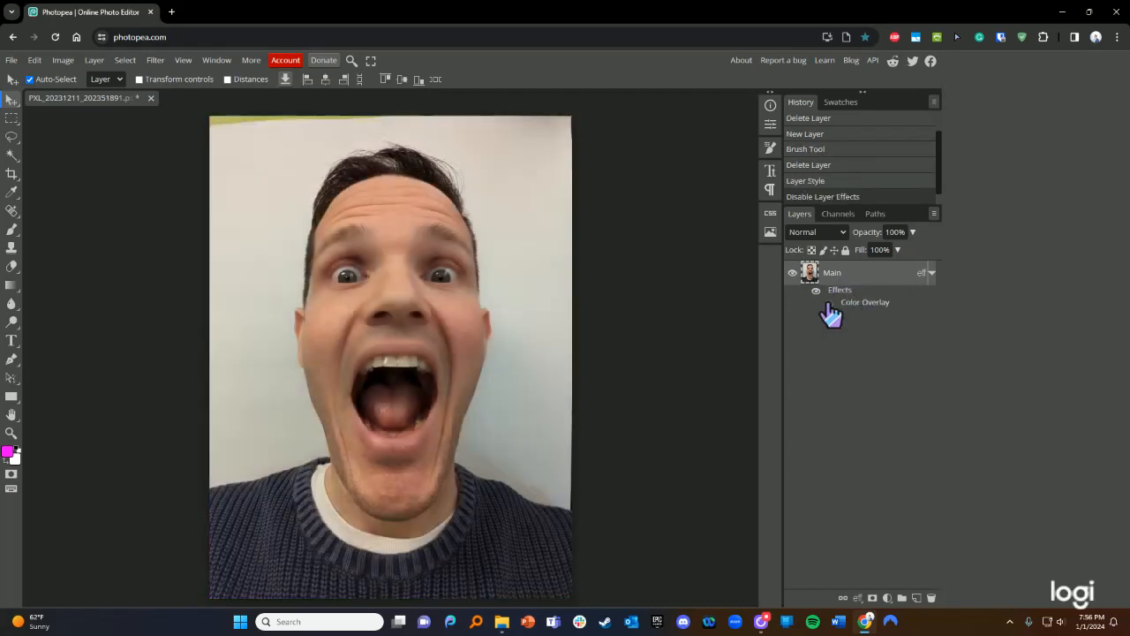
click(830, 304)
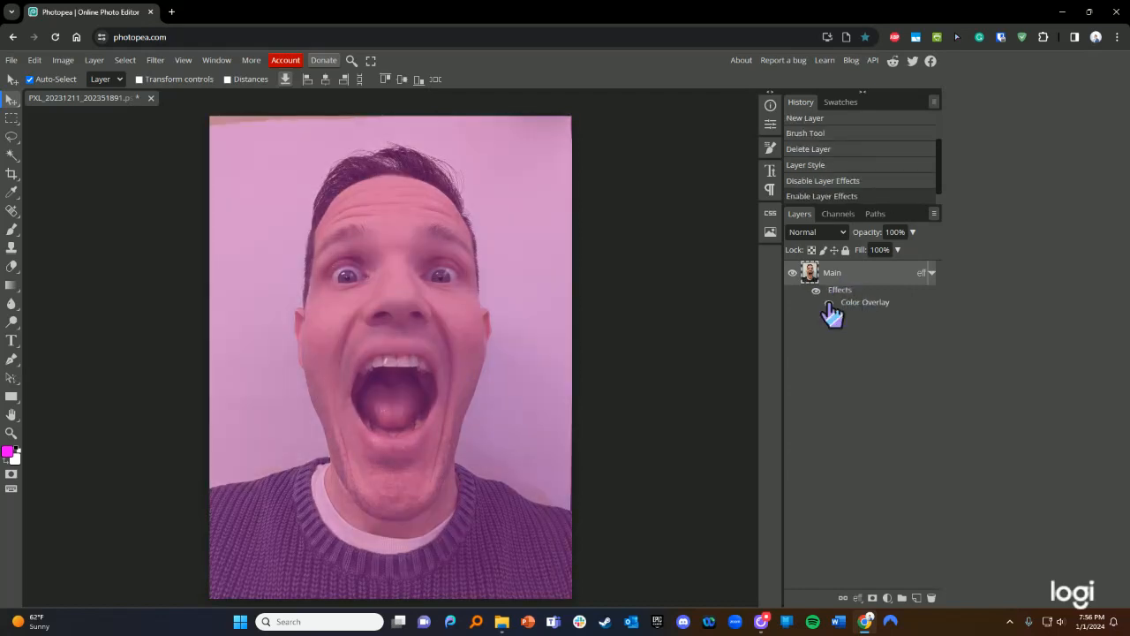
click(829, 304)
click(829, 304)
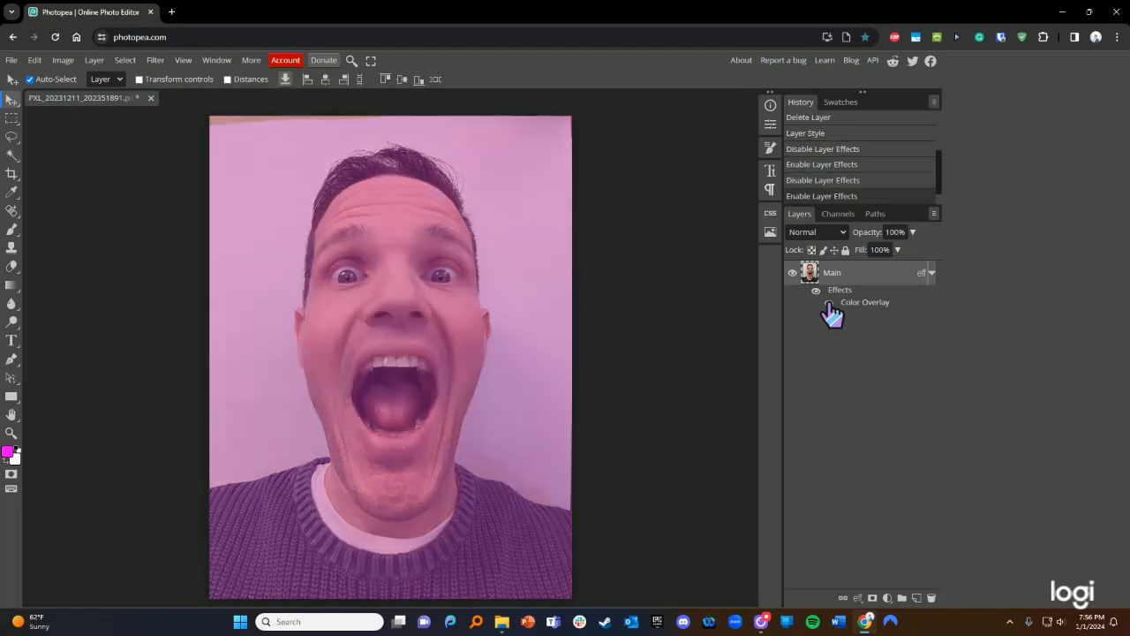
click(829, 304)
click(829, 304)
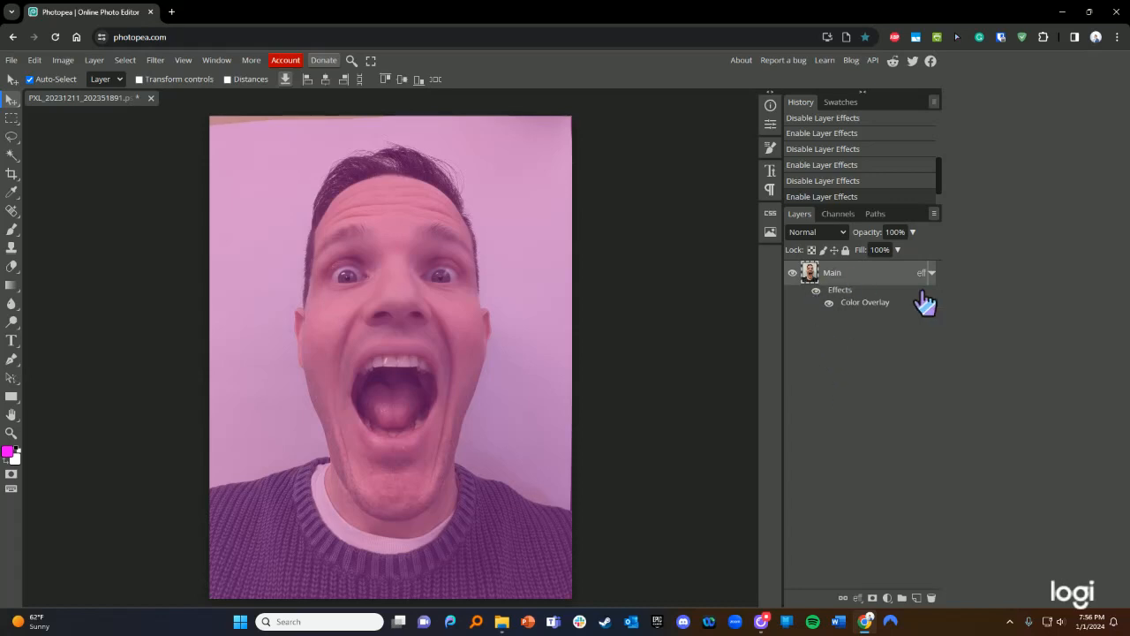
Undo all the effect visibility changes and the Color Overlay layer style itself
key(ctrl+z)
key(ctrl+z)
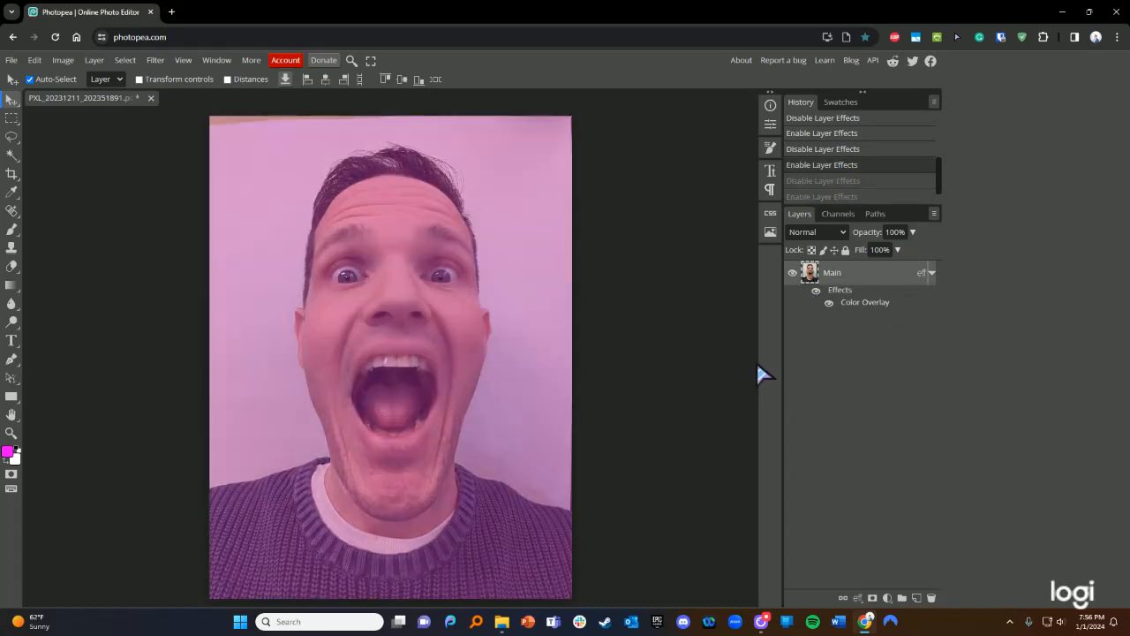
key(ctrl+z)
key(ctrl+z)
key(ctrl+z)
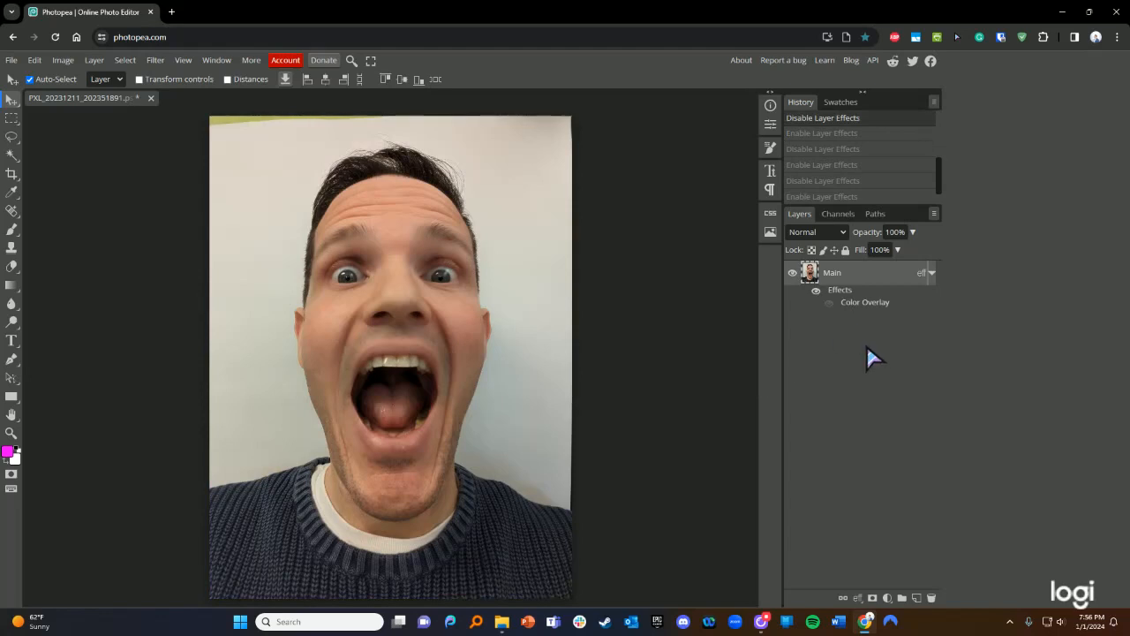
key(ctrl+z)
key(ctrl+z)
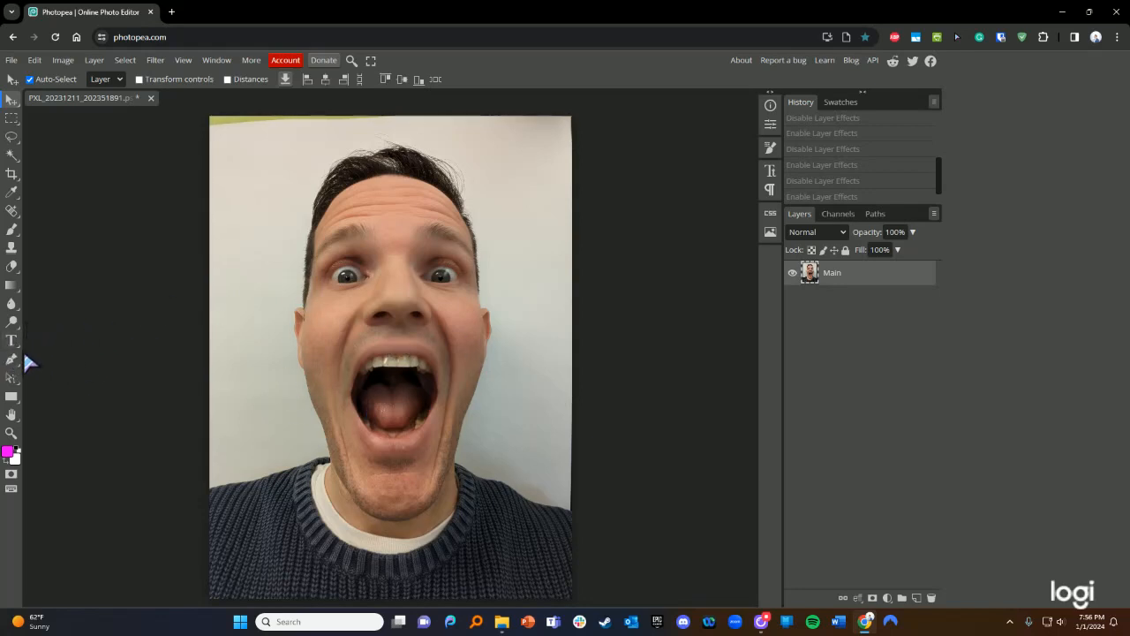
Select the pale wall around the man with the Magic Wand at tolerance 16, adding the remaining patches beside the shoulders and above the head
click(11, 155)
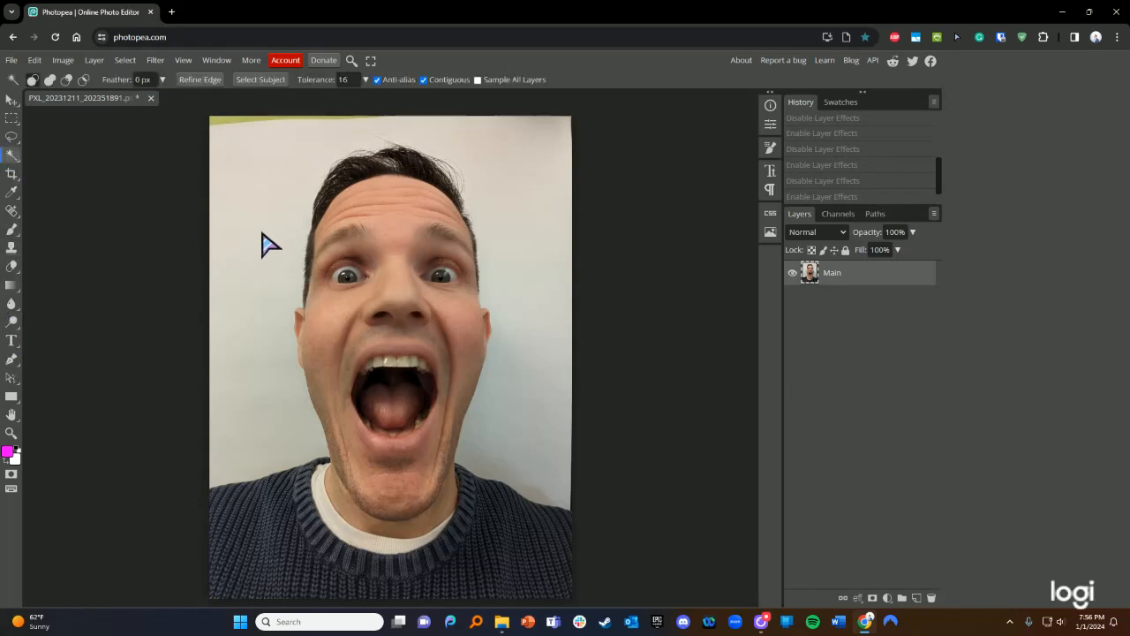
click(265, 241)
click(268, 394)
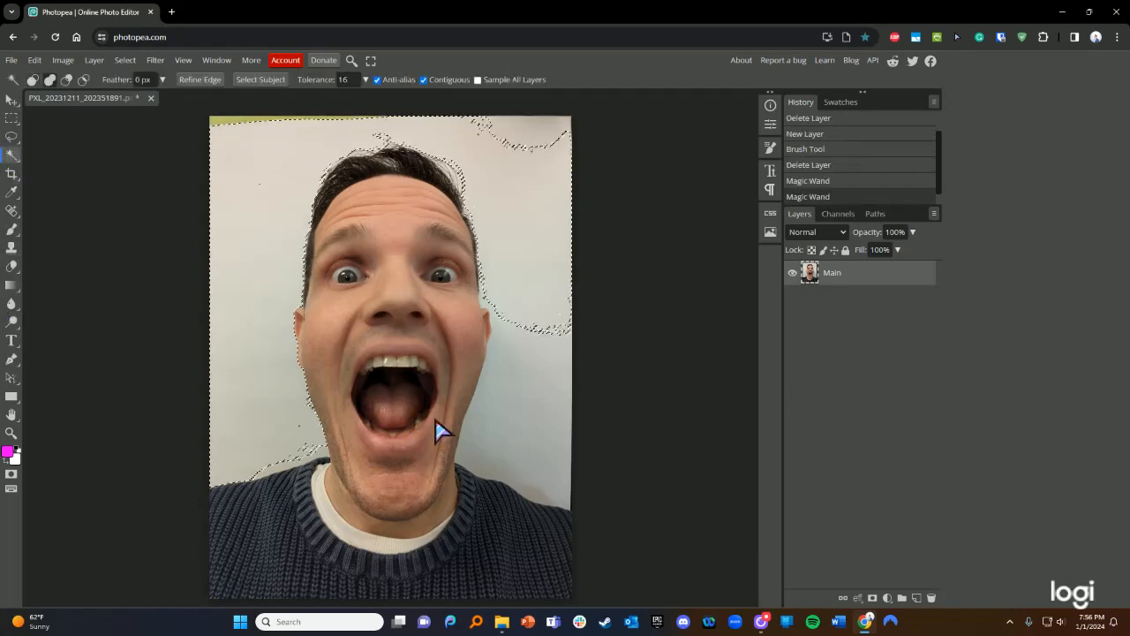
click(507, 374)
click(527, 356)
click(501, 482)
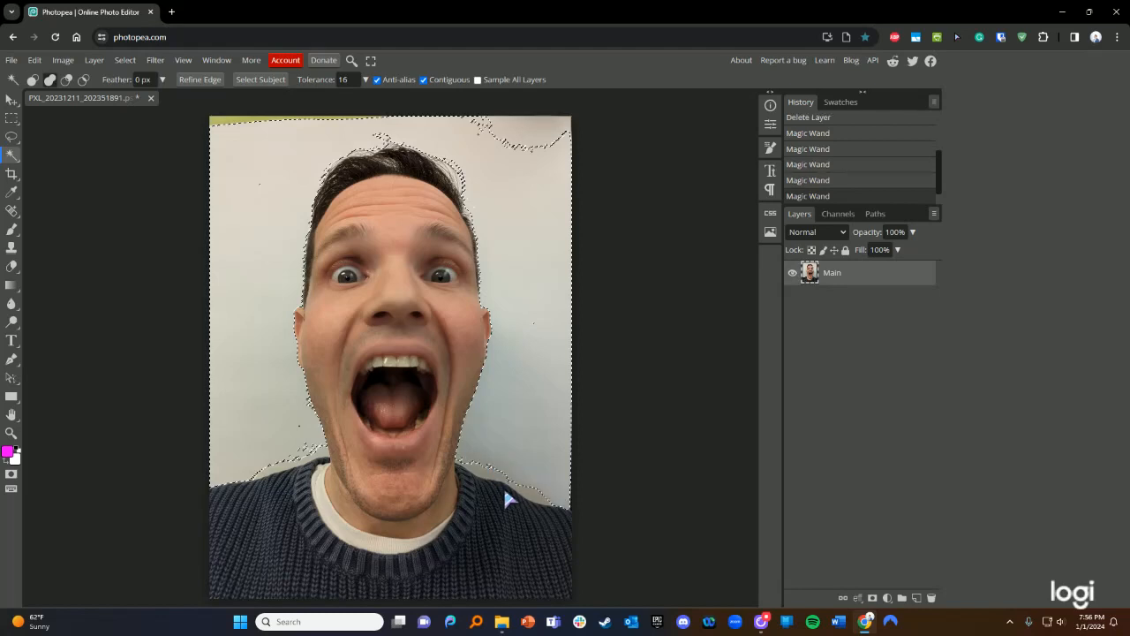
click(527, 503)
click(320, 454)
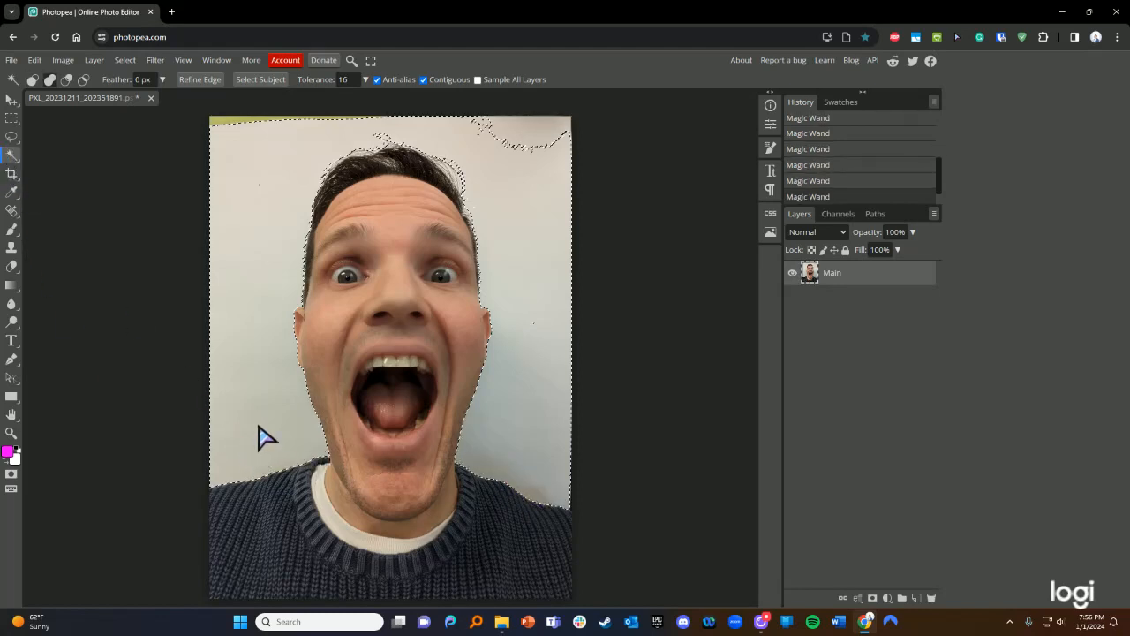
click(521, 137)
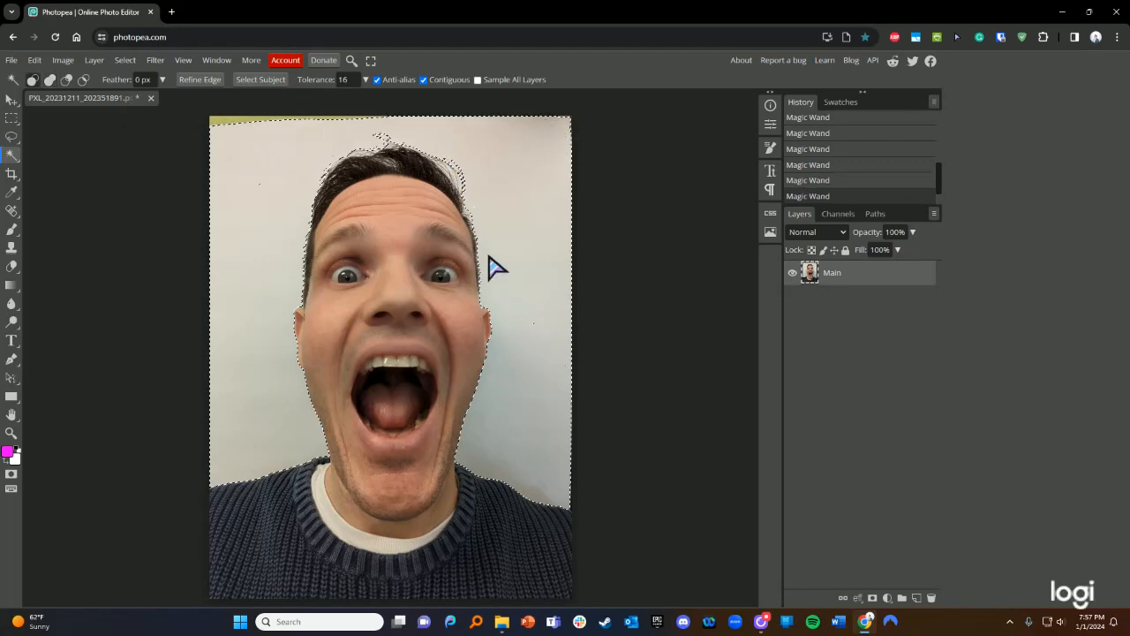
Delete the selected wall background from the Main layer, deselect, and switch to the Move tool
key(Delete)
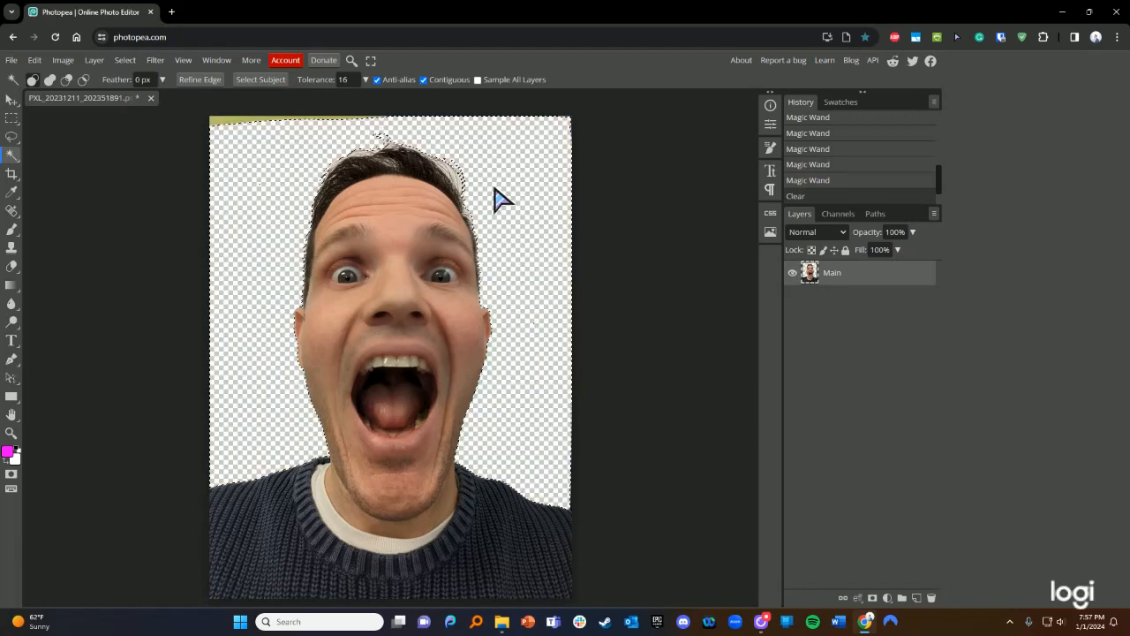
key(ctrl+d)
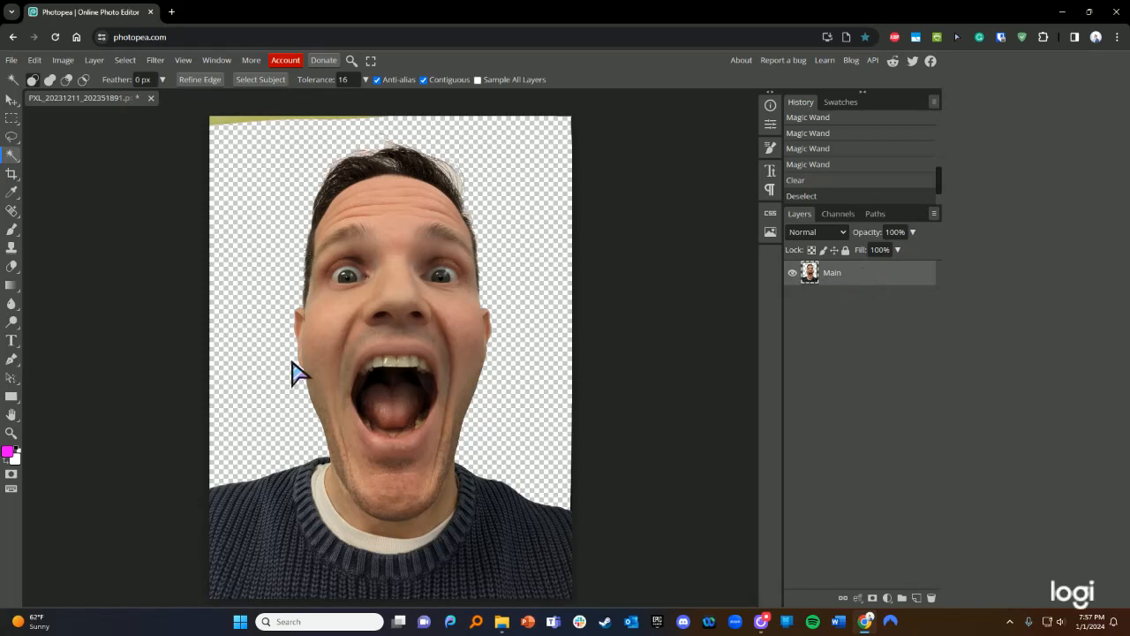
click(11, 99)
mouse_move(383, 326)
mouse_down()
mouse_move(423, 335)
mouse_move(348, 283)
mouse_move(403, 327)
mouse_move(368, 337)
mouse_move(373, 327)
mouse_up()
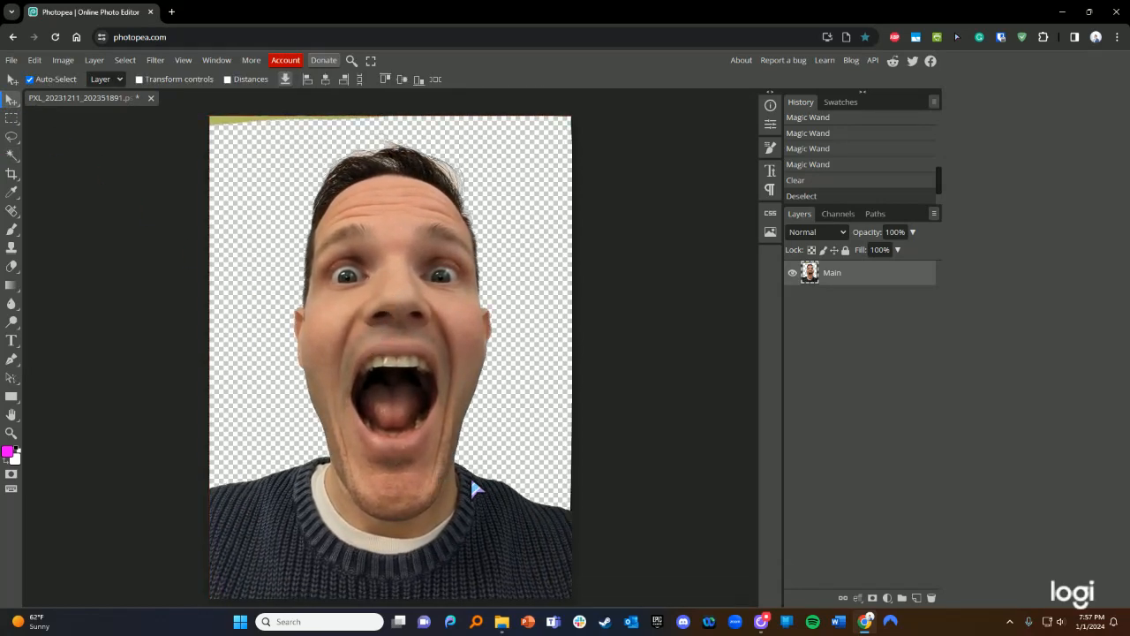
Try a 35 px black outside Stroke in the Main layer's style settings and turn it off again
double_click(876, 282)
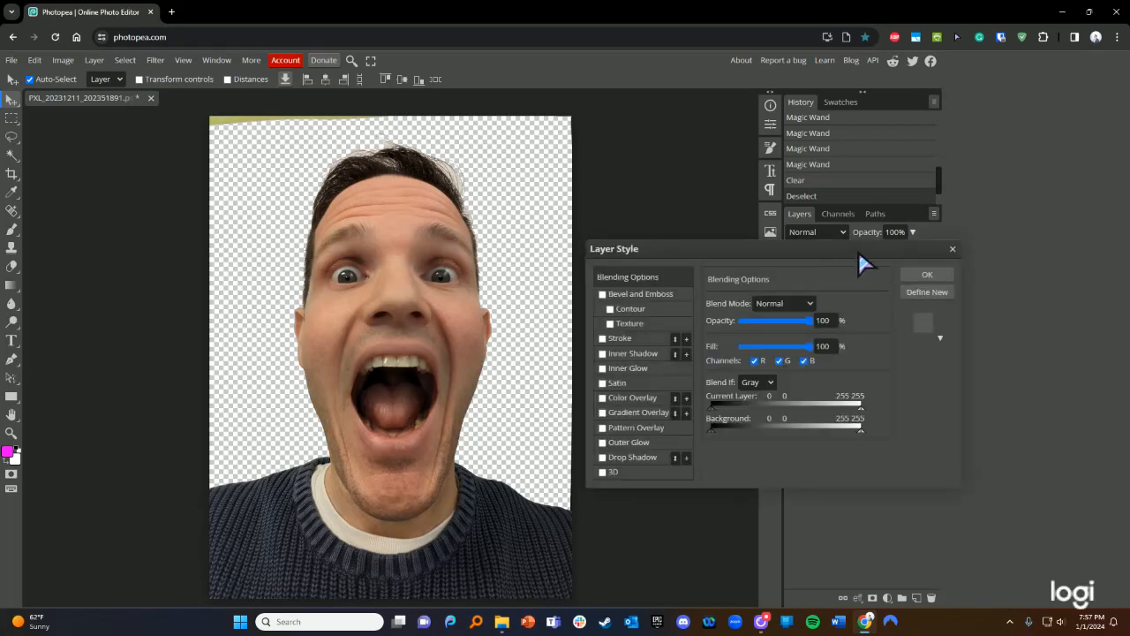
drag(858, 251, 893, 199)
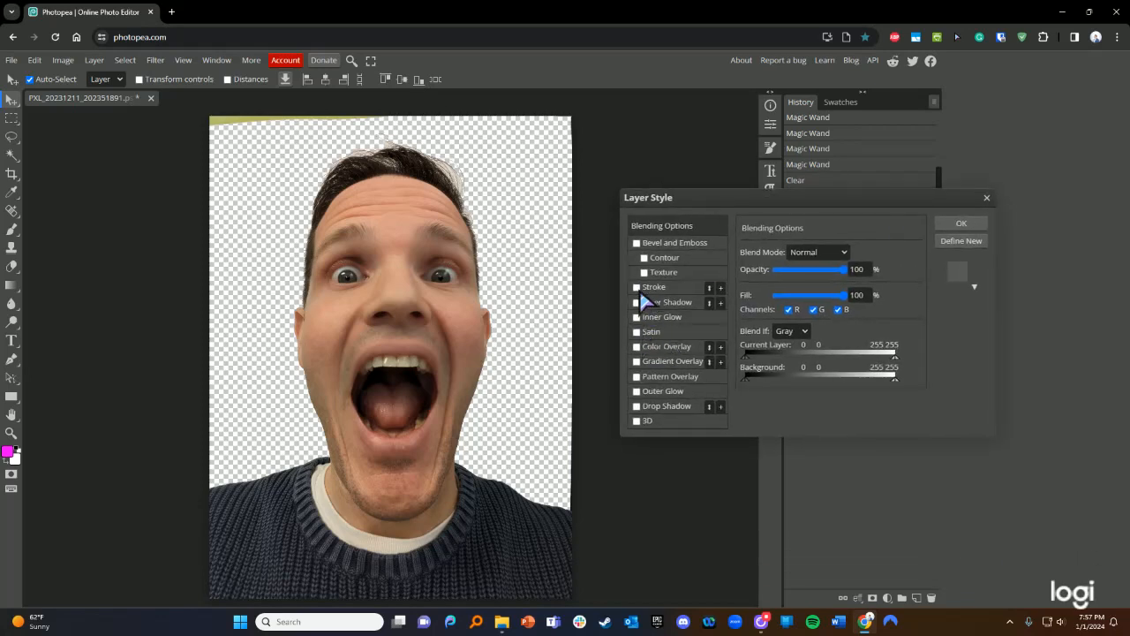
click(673, 286)
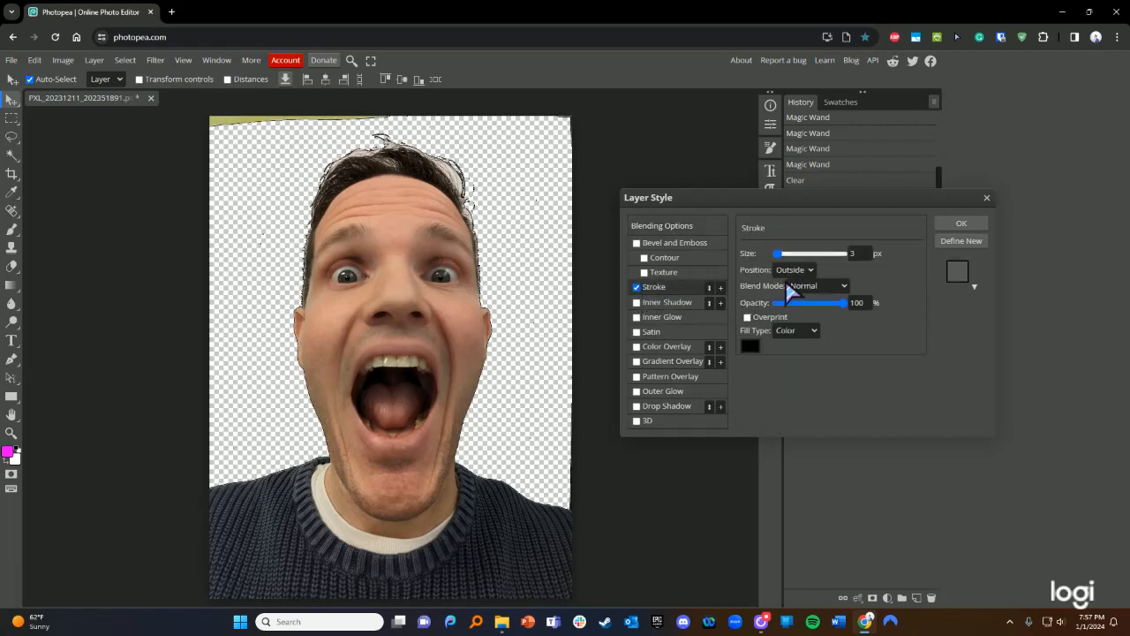
mouse_move(777, 258)
mouse_down()
mouse_move(810, 258)
mouse_move(786, 258)
mouse_up()
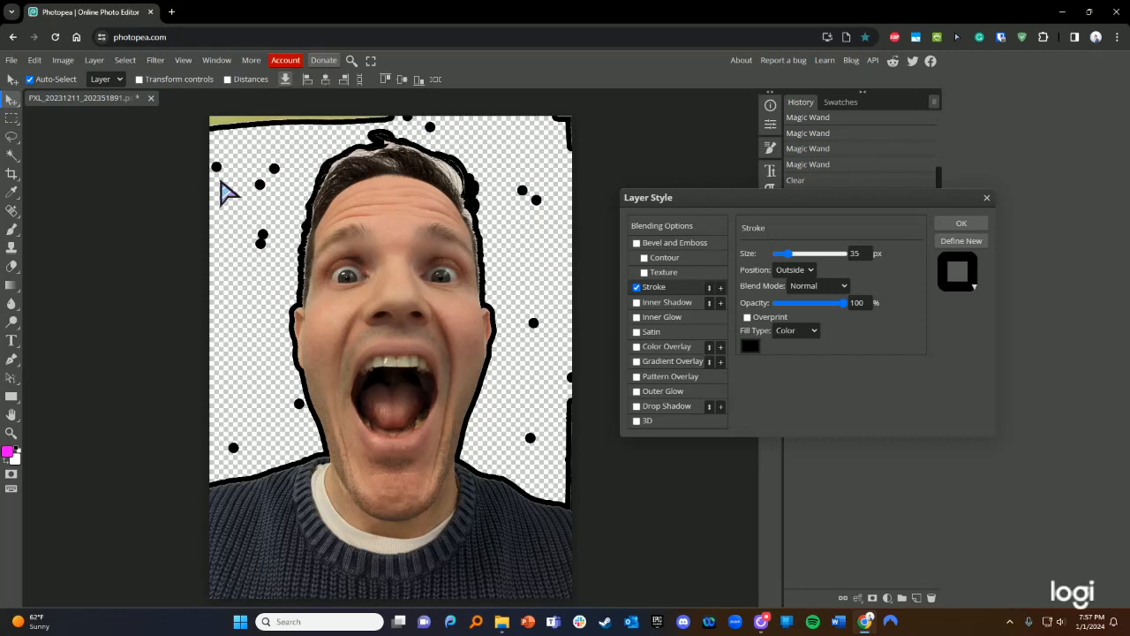
click(637, 287)
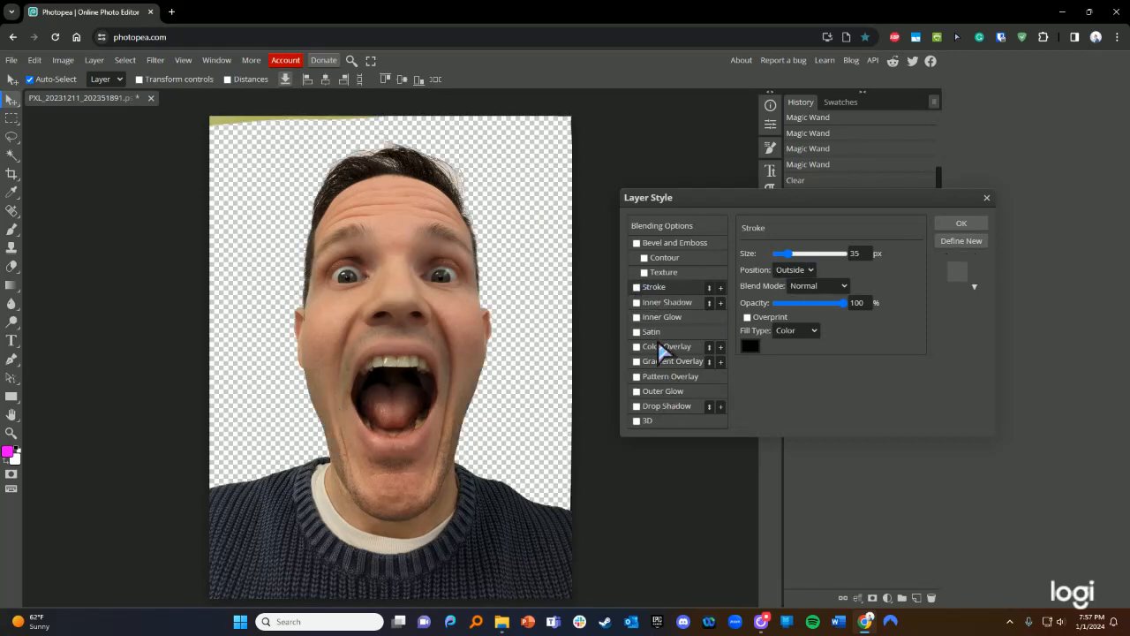
Try an Inner Glow with 46% spread and 169 px size plus a Drop Shadow, and close the layer style settings without applying
click(662, 317)
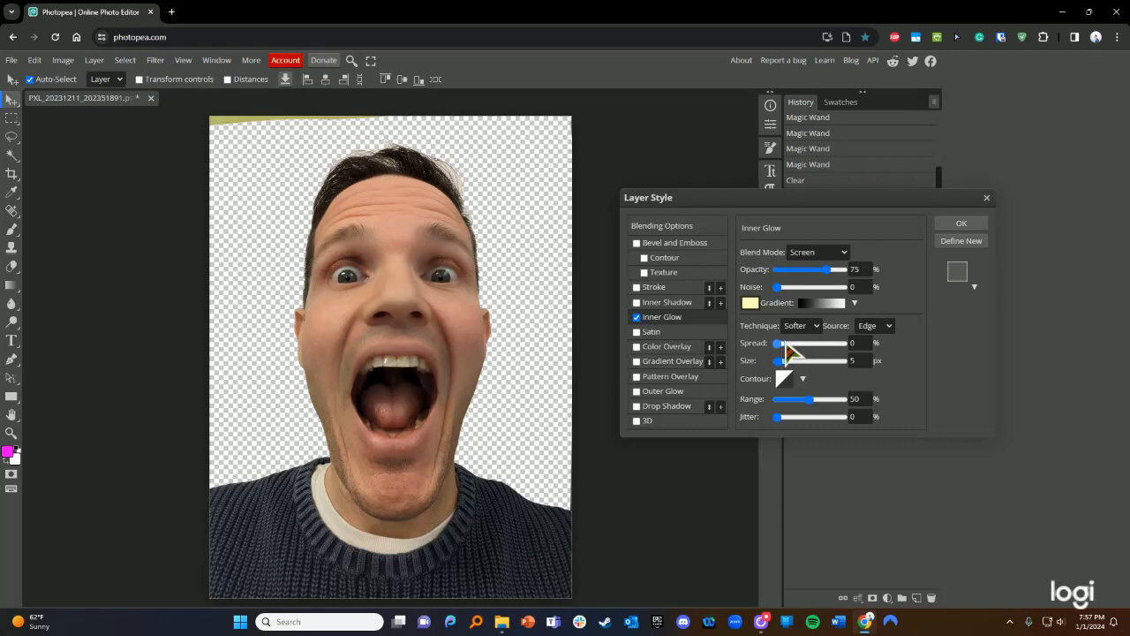
drag(785, 345, 834, 362)
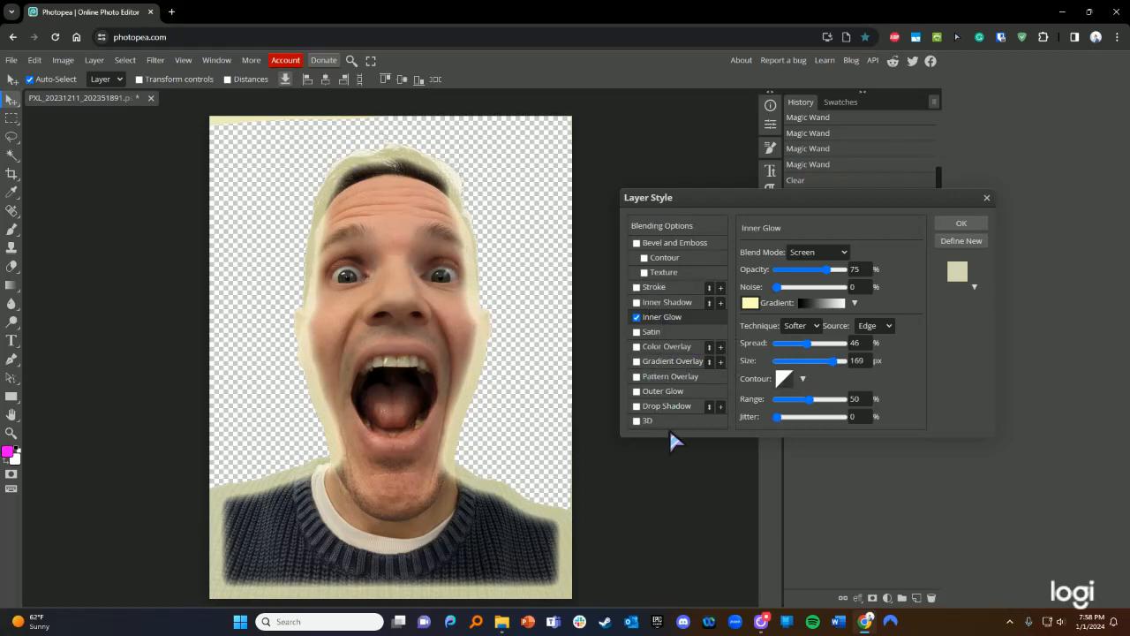
click(640, 407)
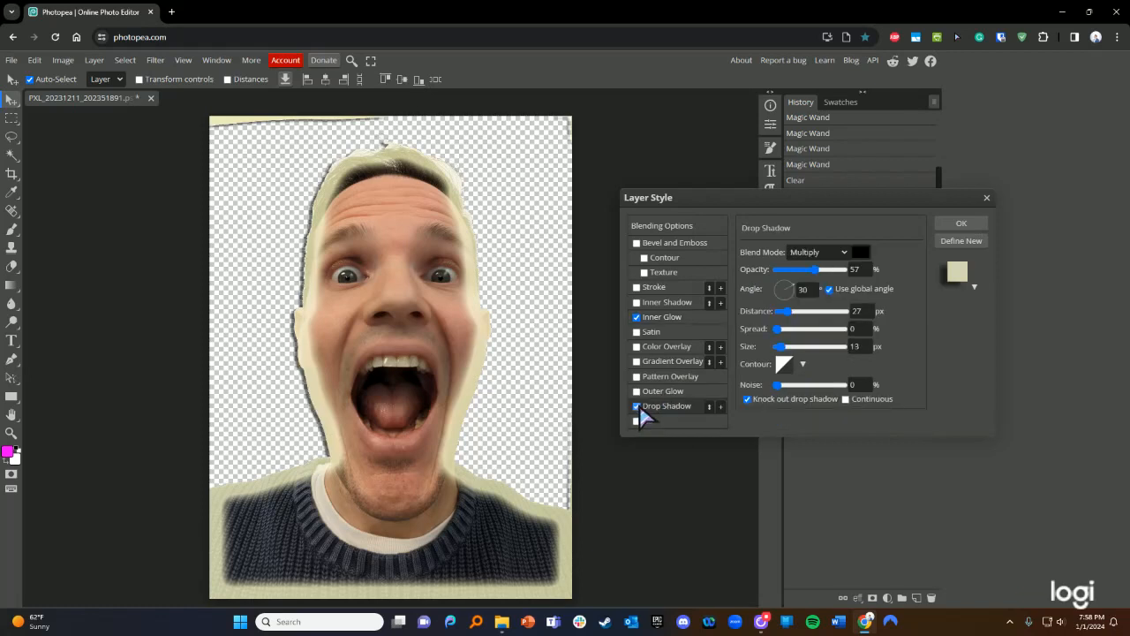
click(639, 406)
click(986, 198)
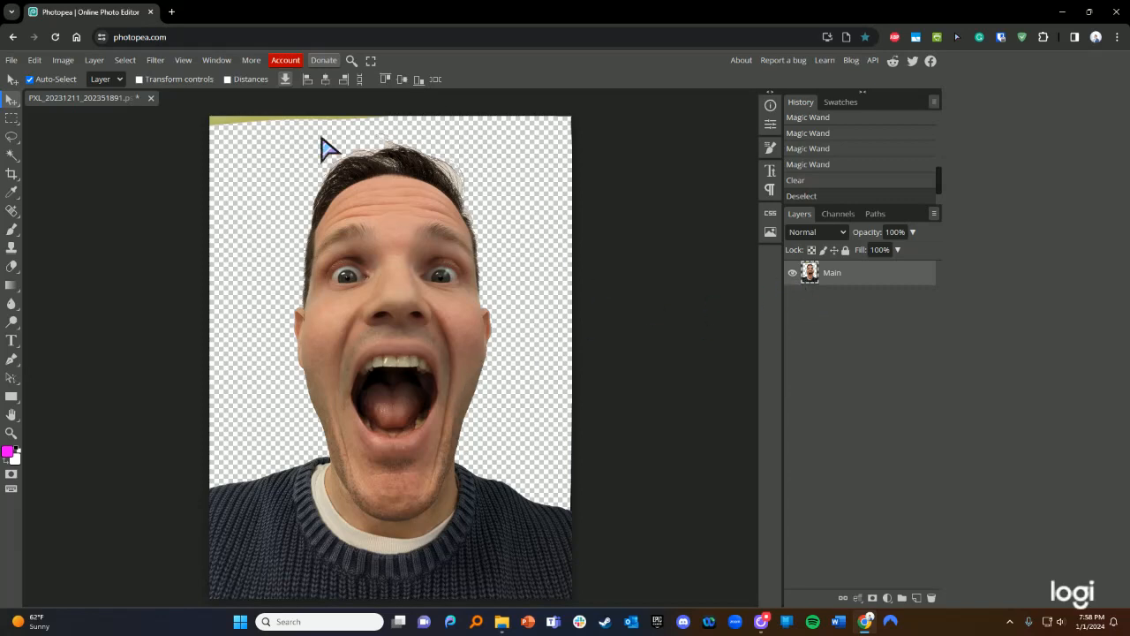
Preview the Crystallize filter on the Main layer with cell sizes of 67 px and 12 px, and cancel it
click(157, 62)
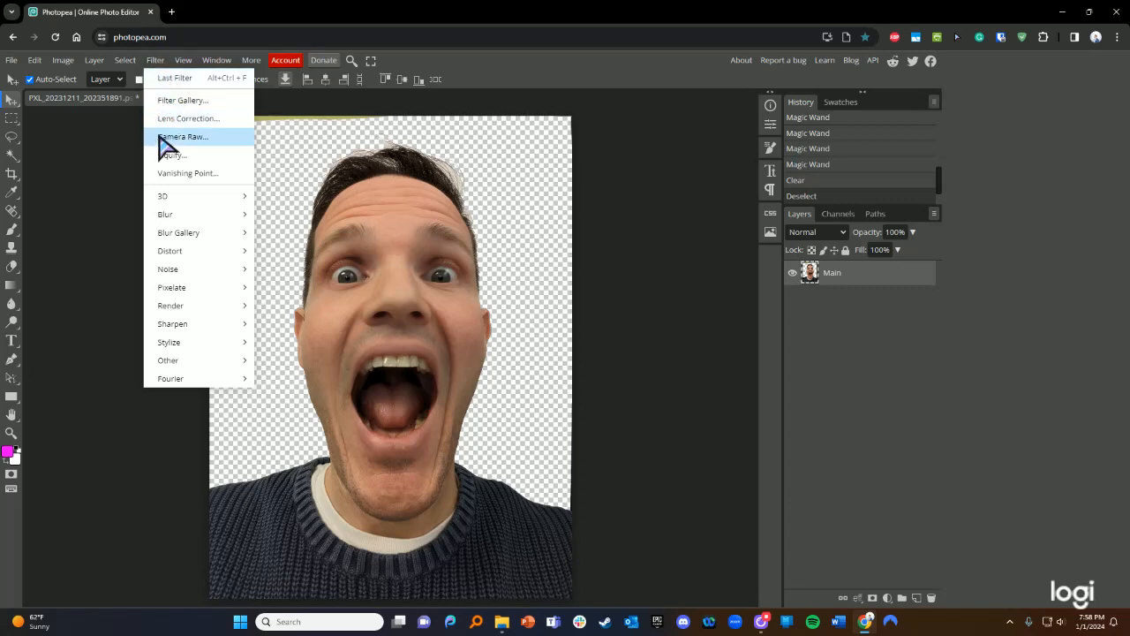
mouse_move(188, 294)
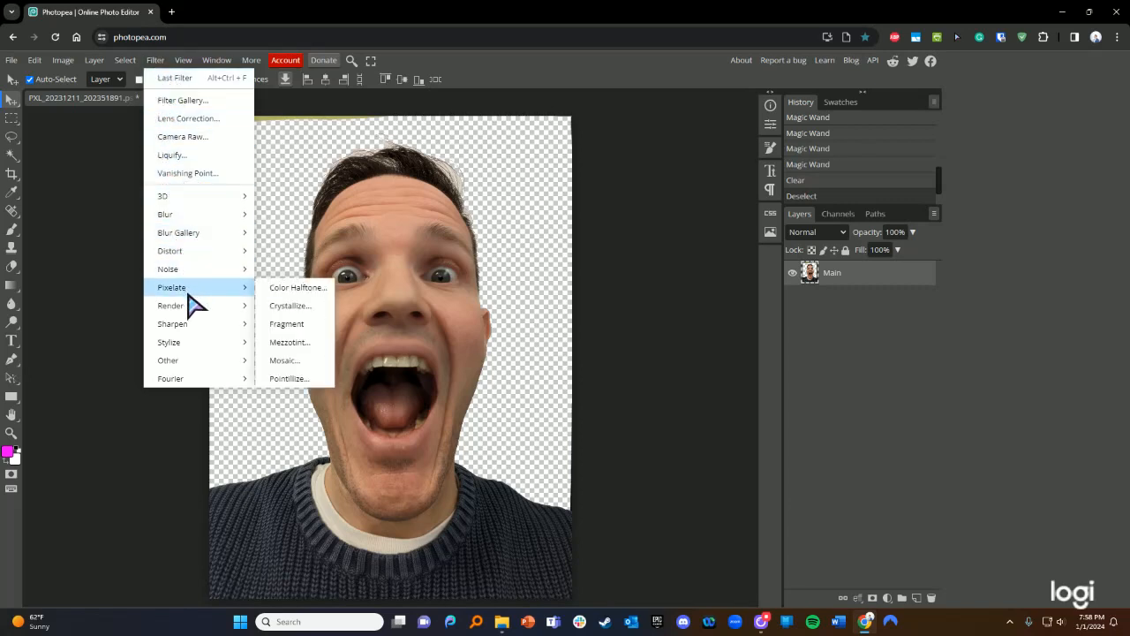
click(290, 306)
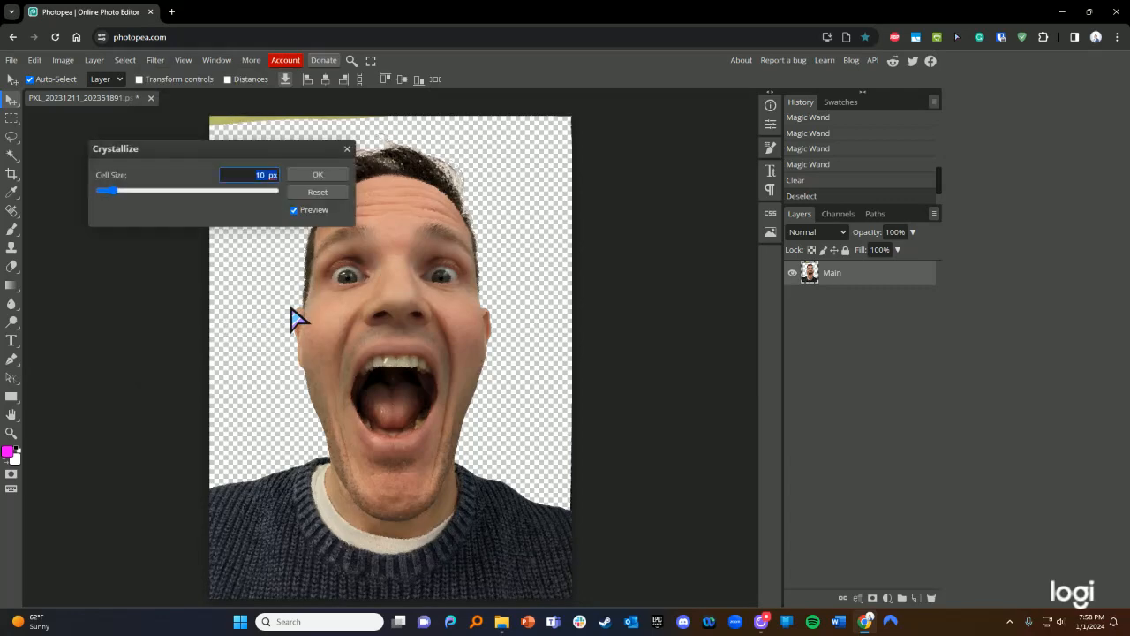
drag(123, 188, 217, 196)
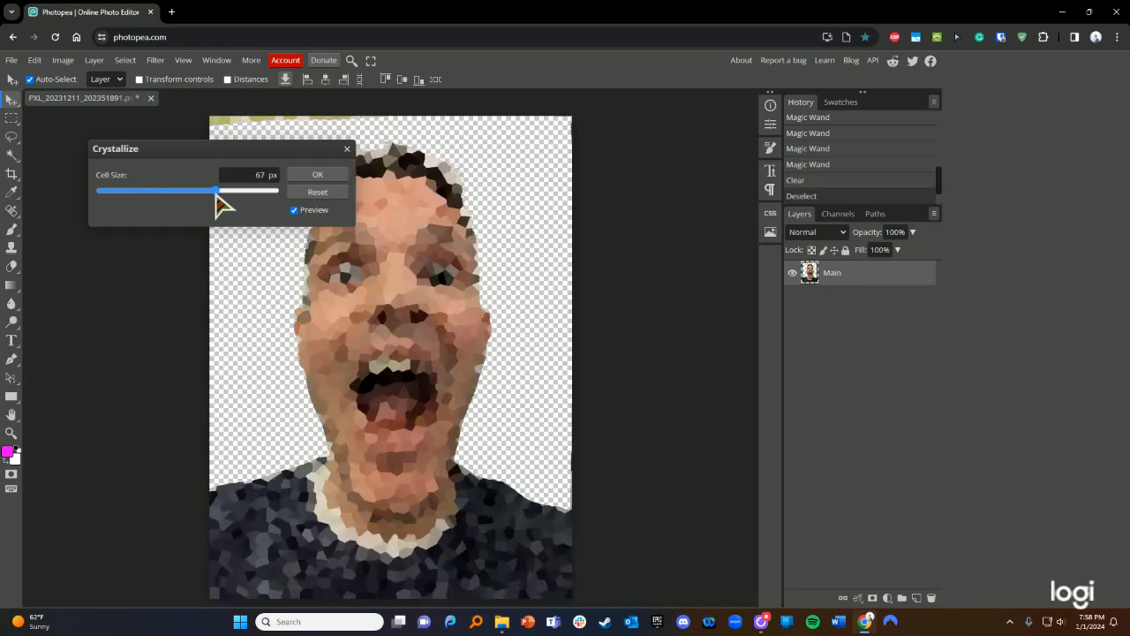
drag(223, 203, 118, 203)
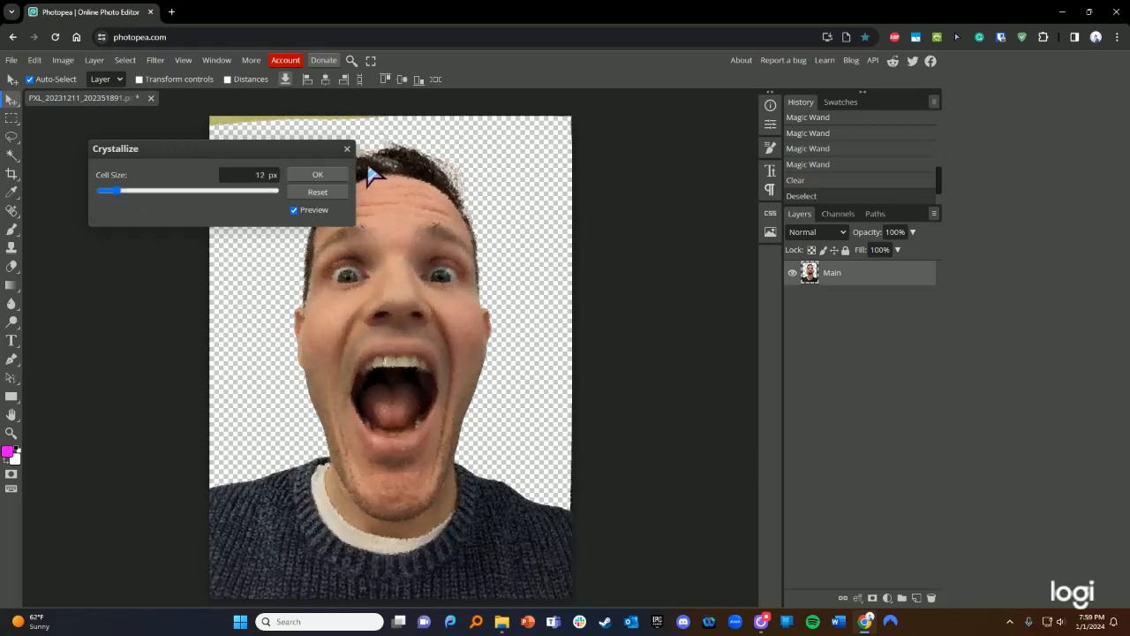
click(347, 149)
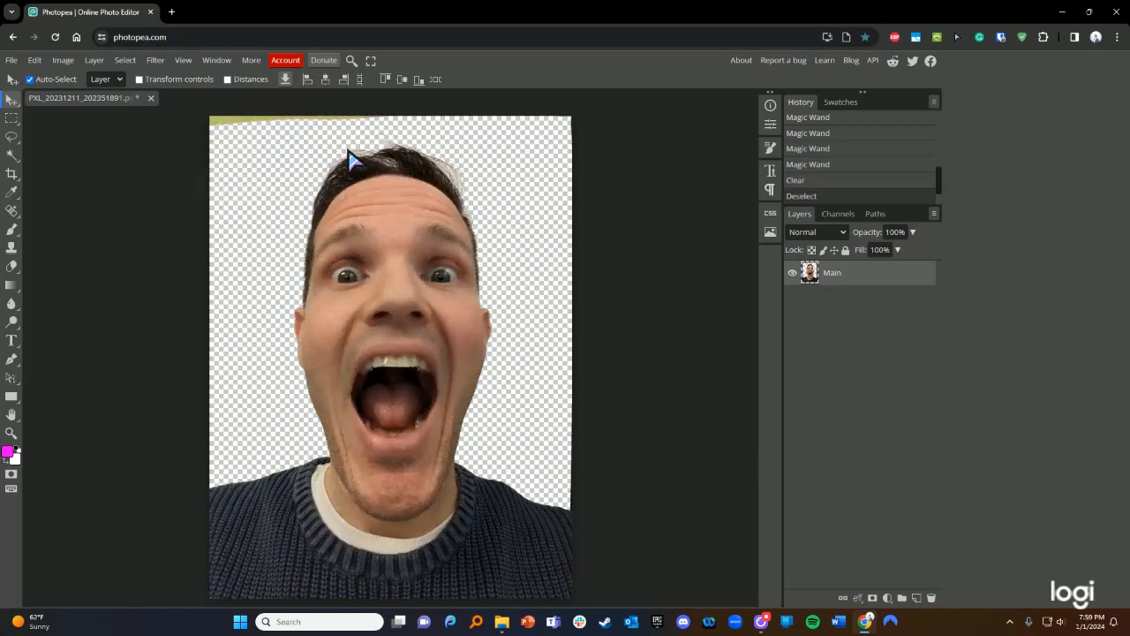
Preview the Filter Gallery's Glowing Edges effect on the Main layer with edge width 5, edge brightness 10 and smoothness 4
click(154, 60)
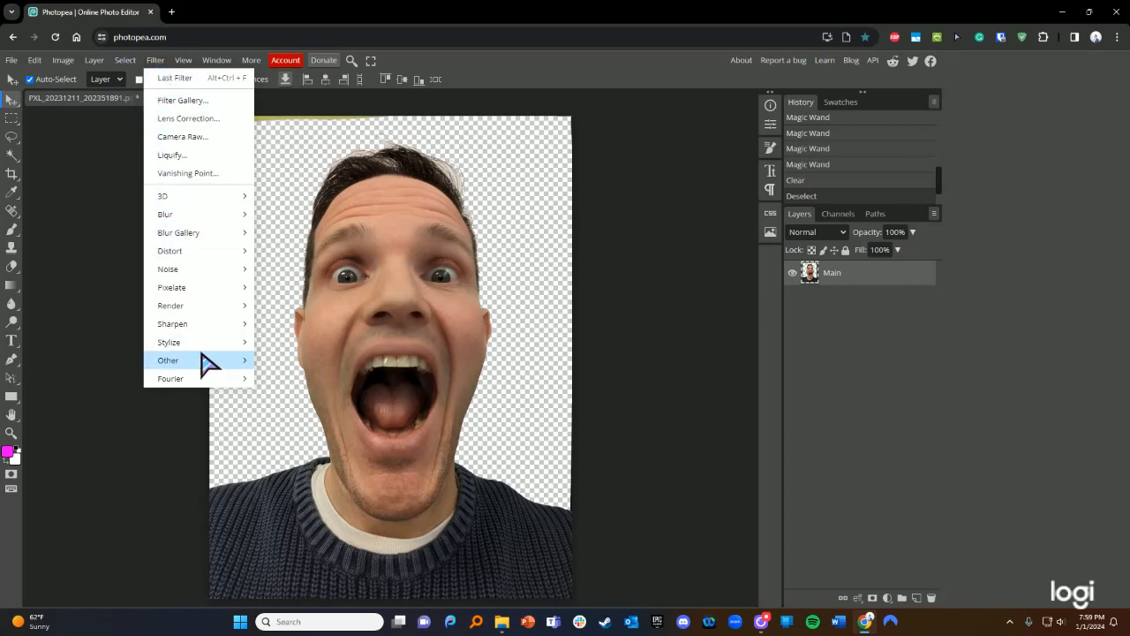
click(183, 102)
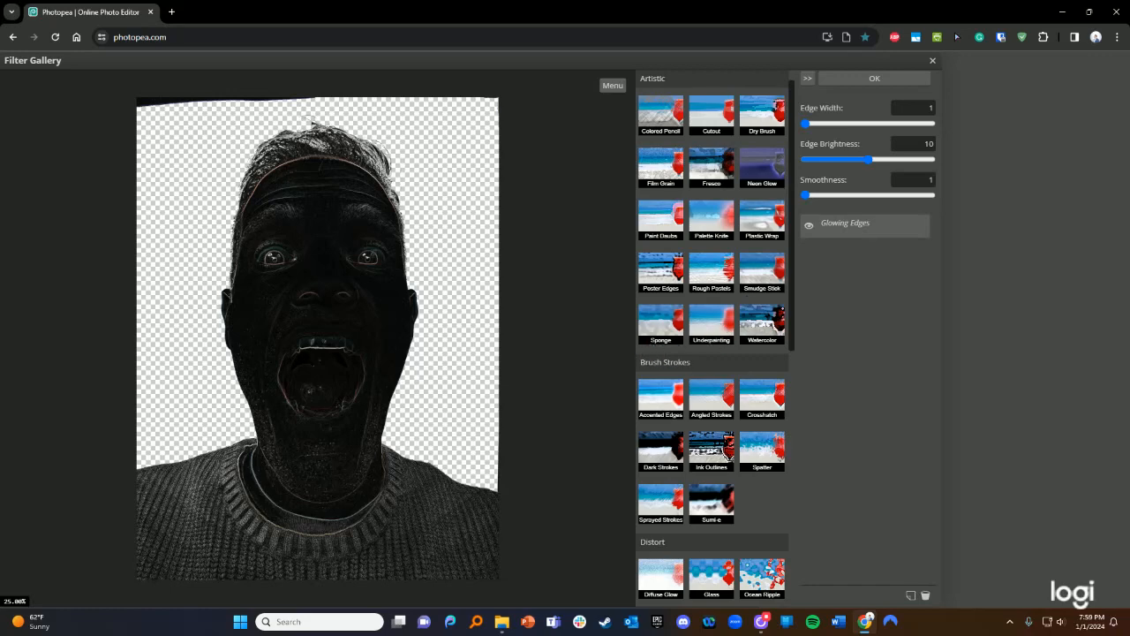
scroll(698, 216, down, 6)
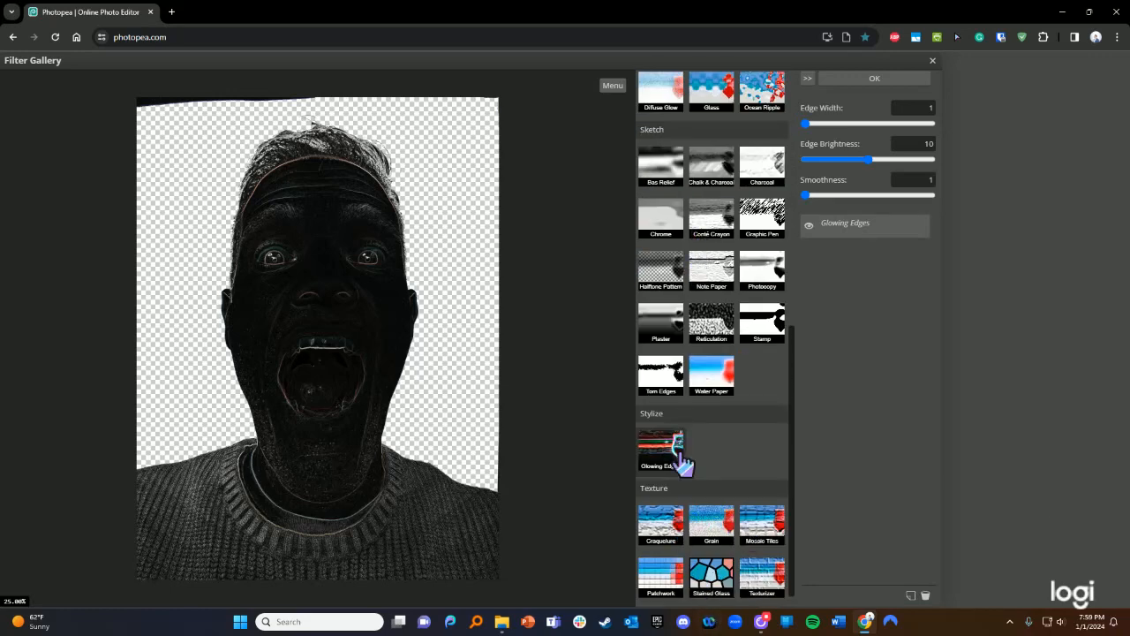
scroll(678, 448, up, 2)
scroll(678, 448, down, 4)
scroll(920, 108, up, 1)
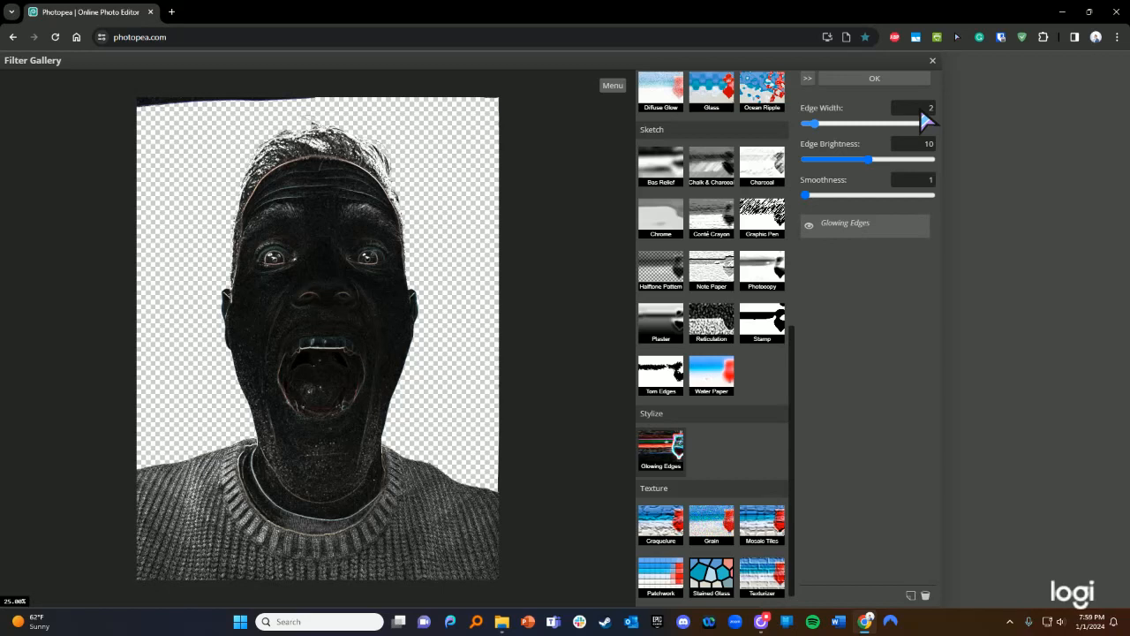
scroll(921, 107, up, 2)
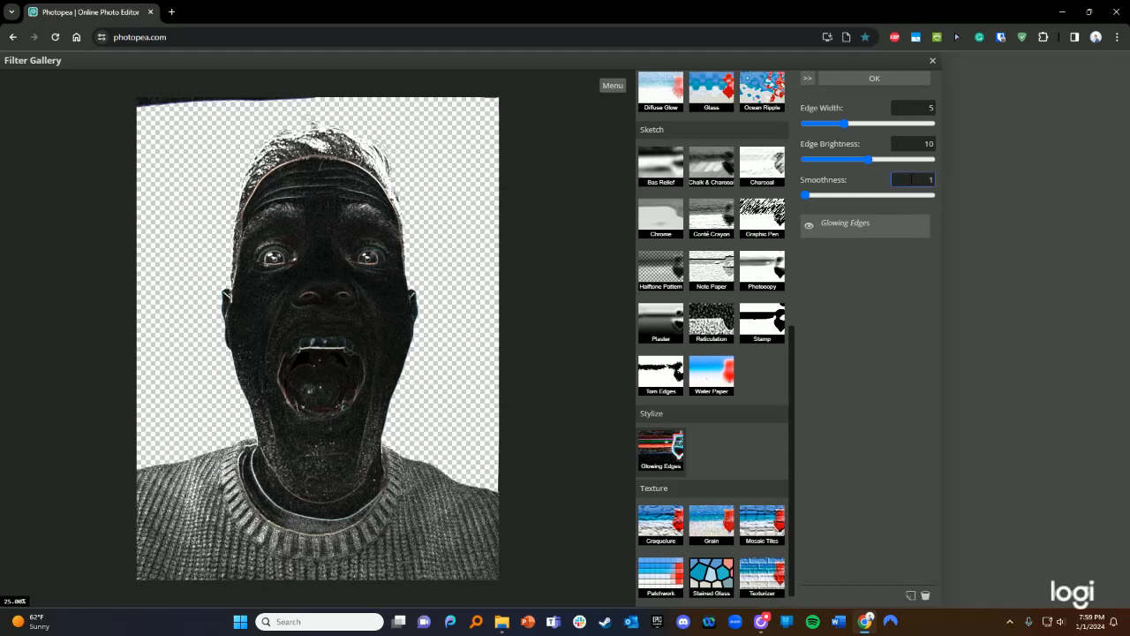
key(Up)
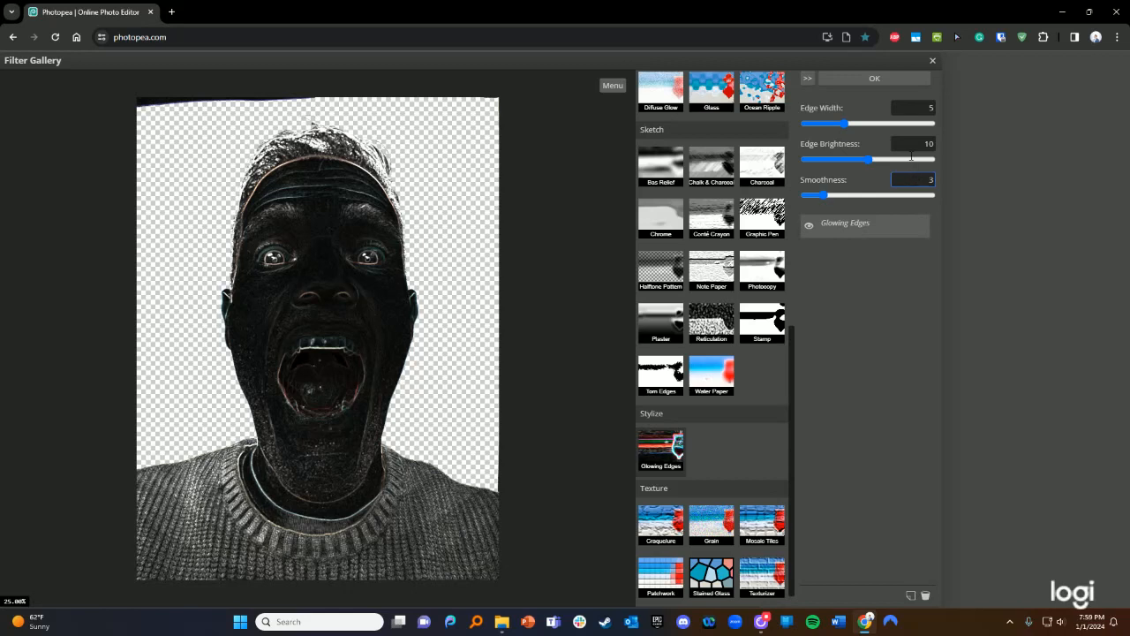
key(Up)
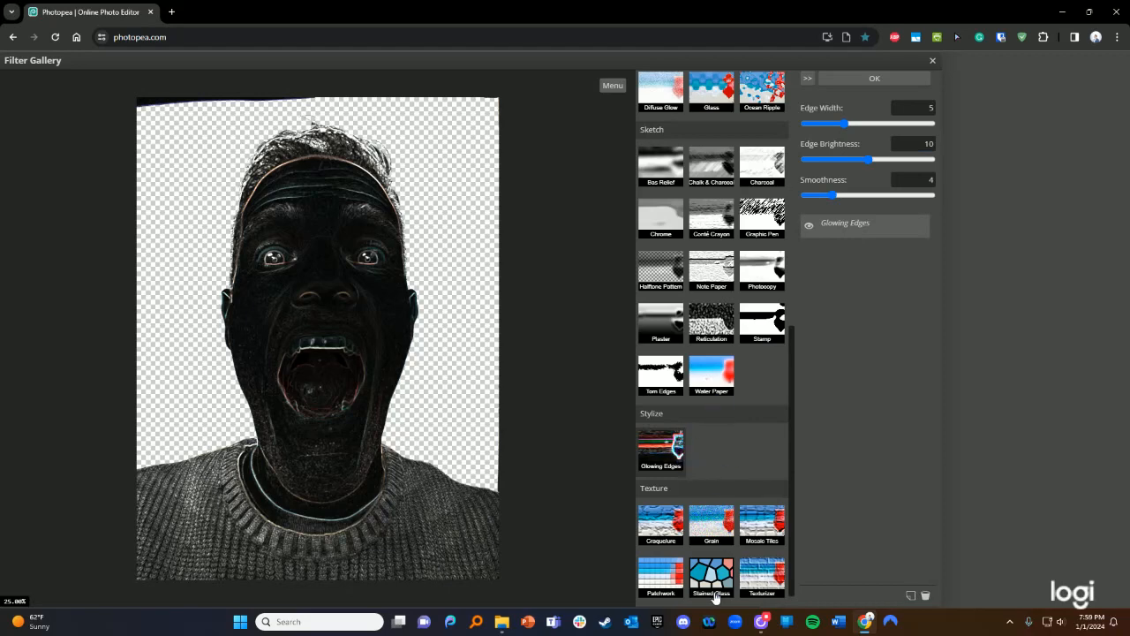
Preview the Stained Glass, Stamp, Chrome and Chalk & Charcoal effects on the portrait in the Filter Gallery
click(712, 574)
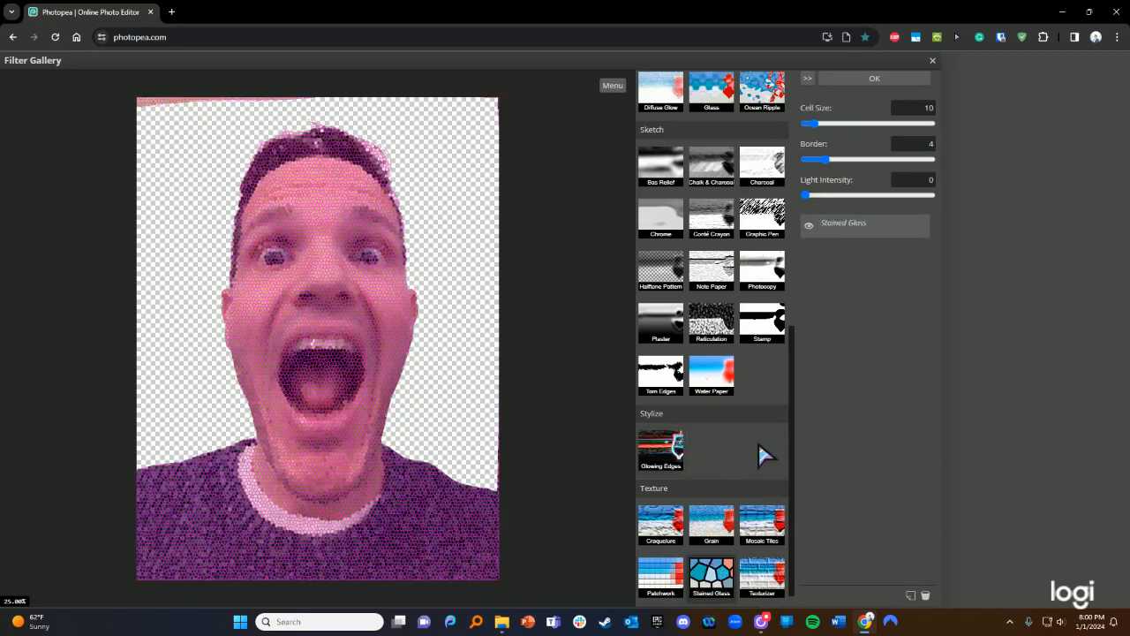
click(771, 331)
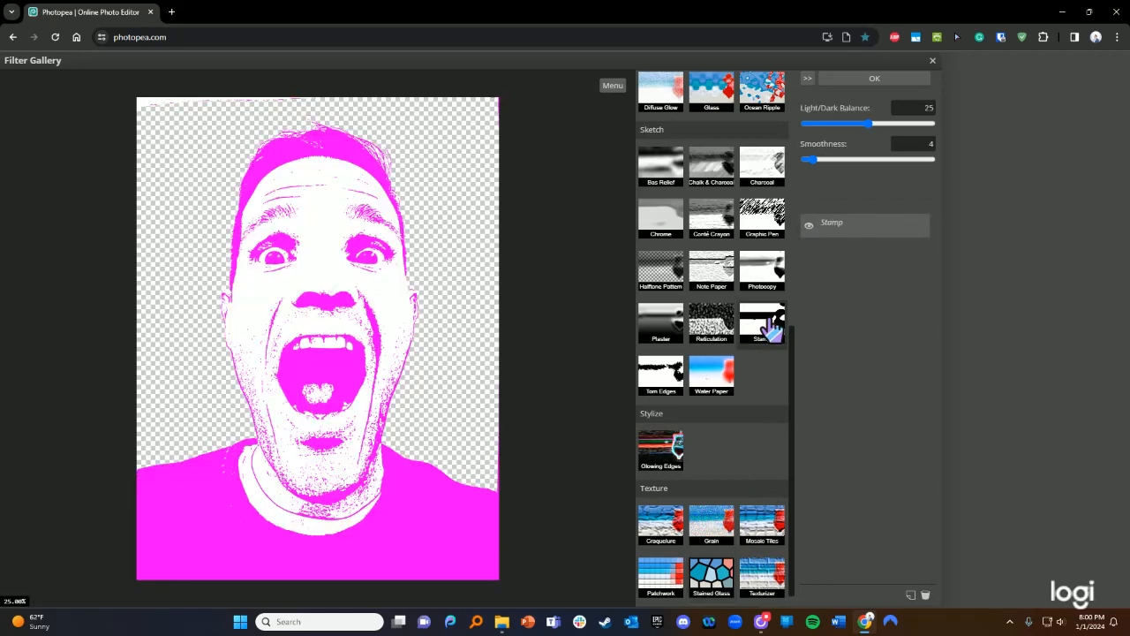
click(658, 226)
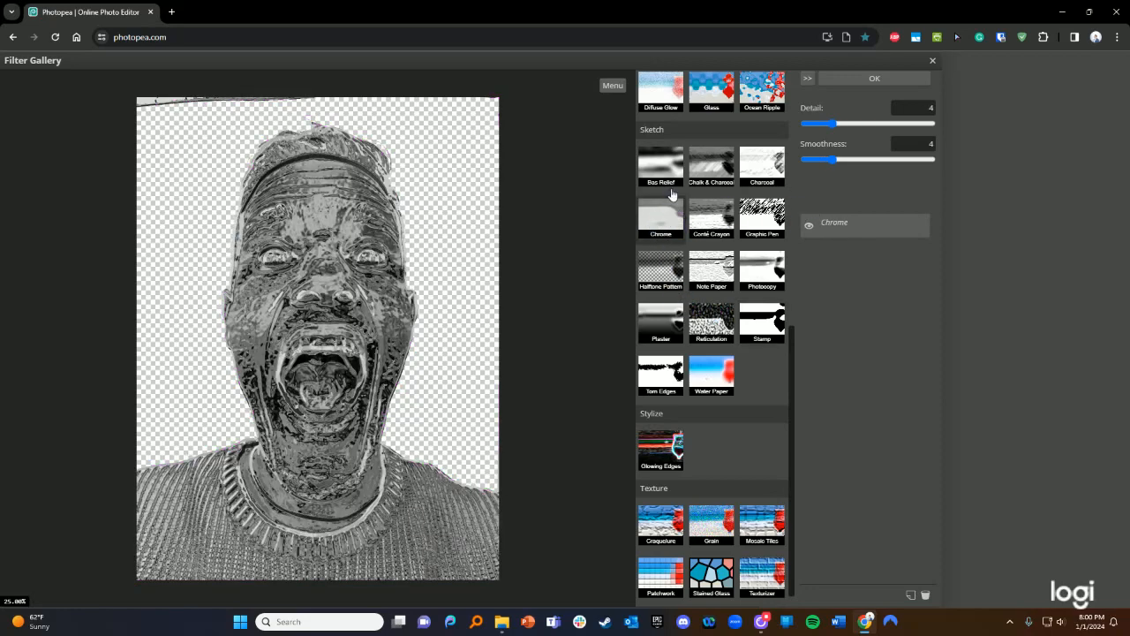
click(701, 178)
scroll(733, 234, up, 2)
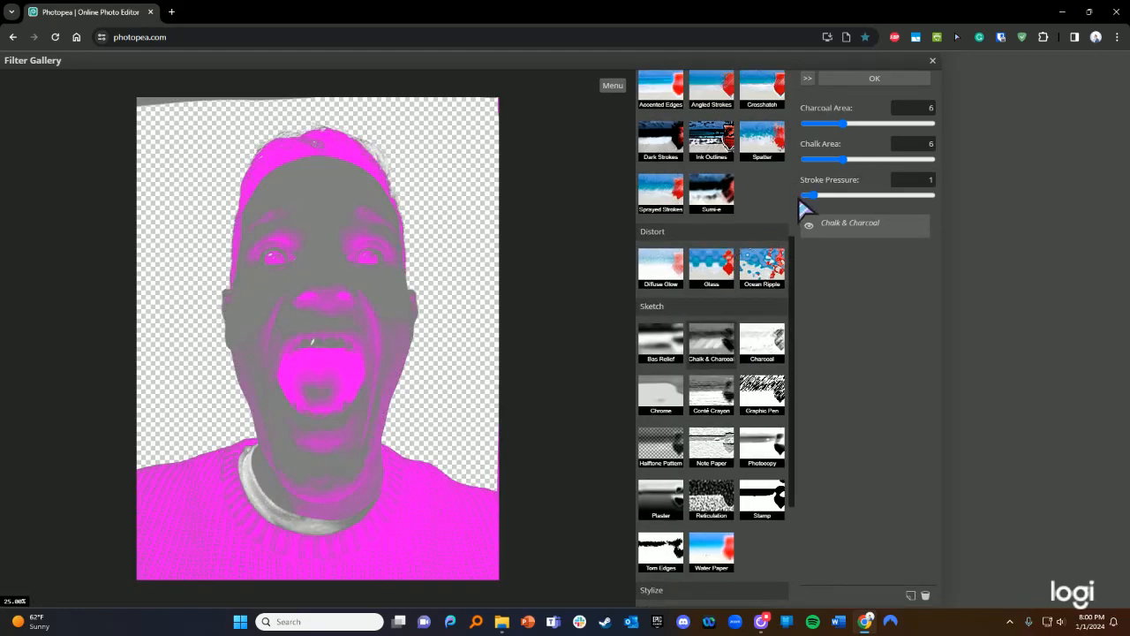
scroll(656, 273, up, 3)
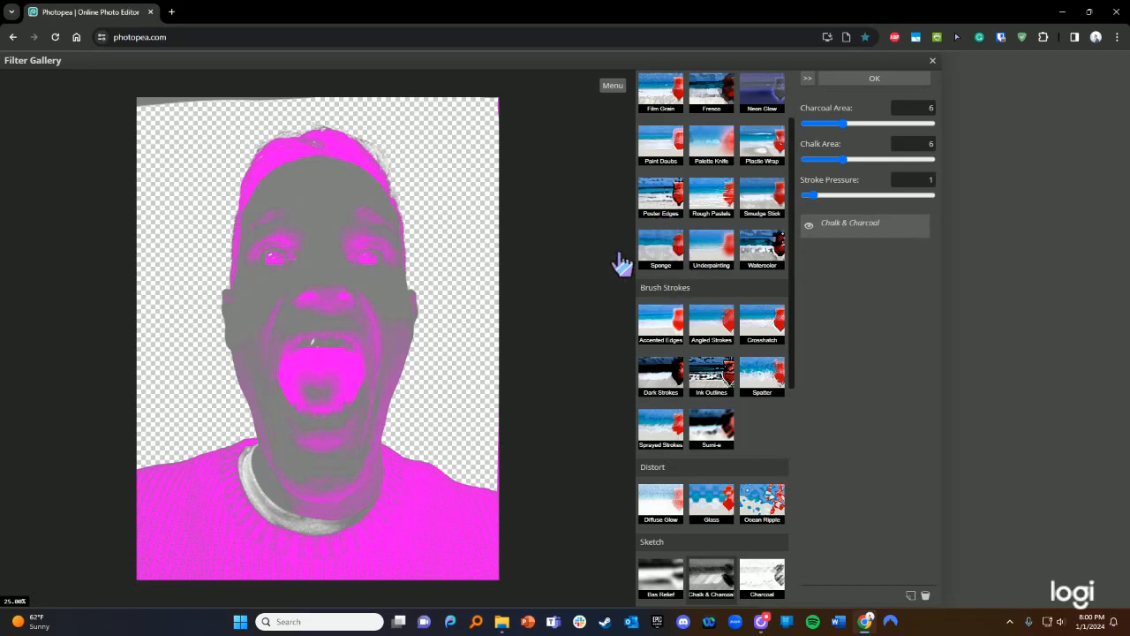
Preview the Sponge effect and Neon Glow with glow size 5 and brightness 17, and close the Filter Gallery without applying
click(660, 248)
scroll(661, 247, down, 1)
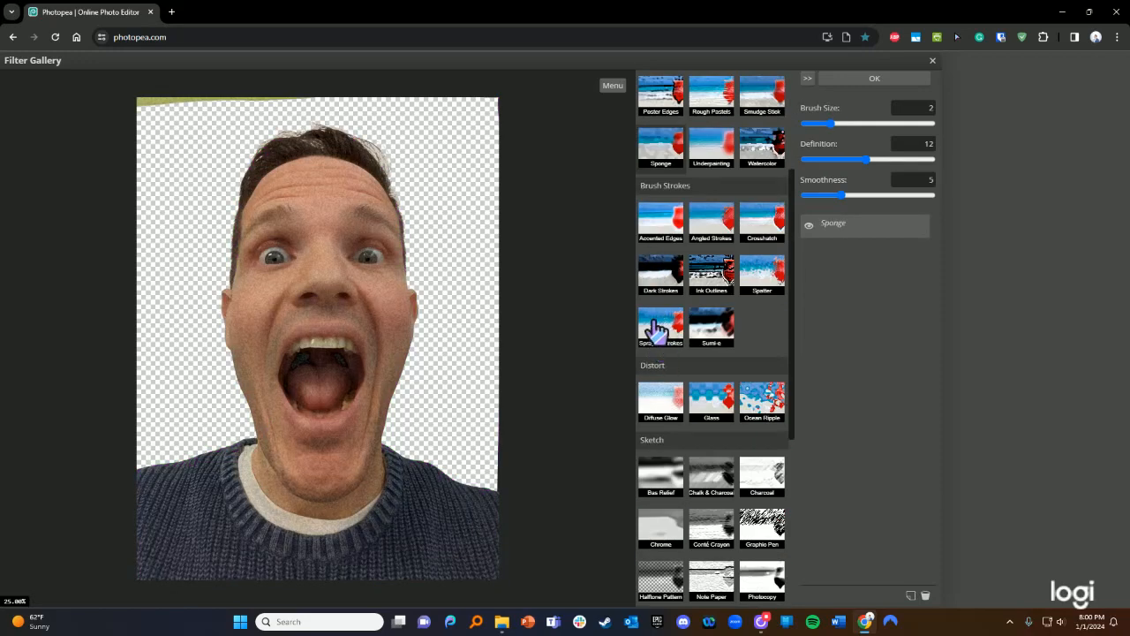
scroll(700, 279, up, 1)
scroll(699, 279, up, 1)
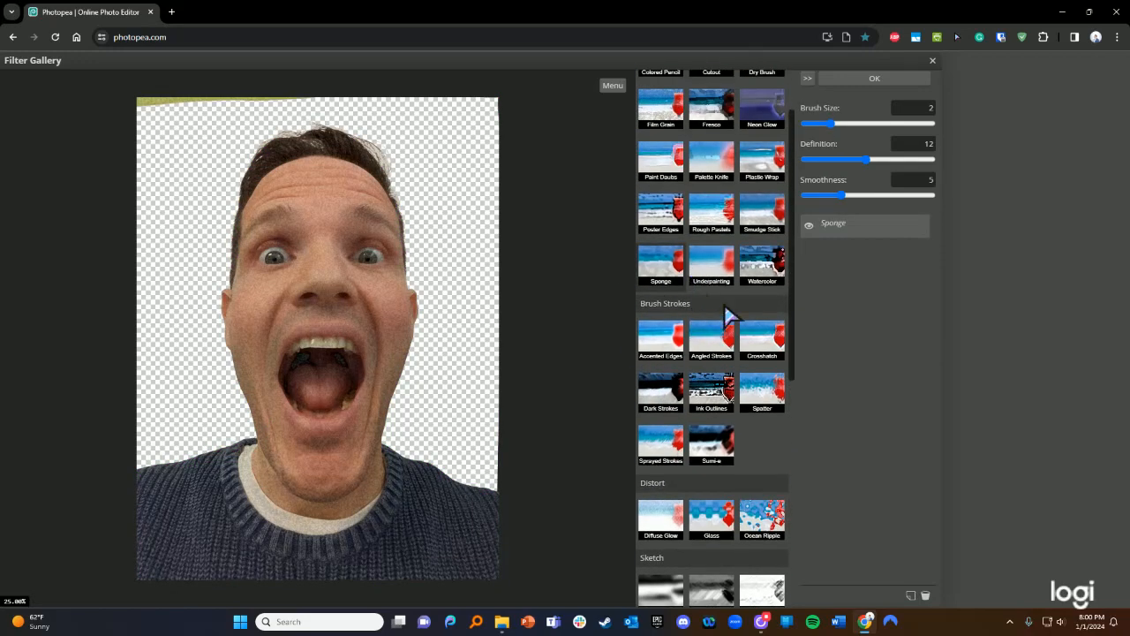
scroll(725, 304, up, 1)
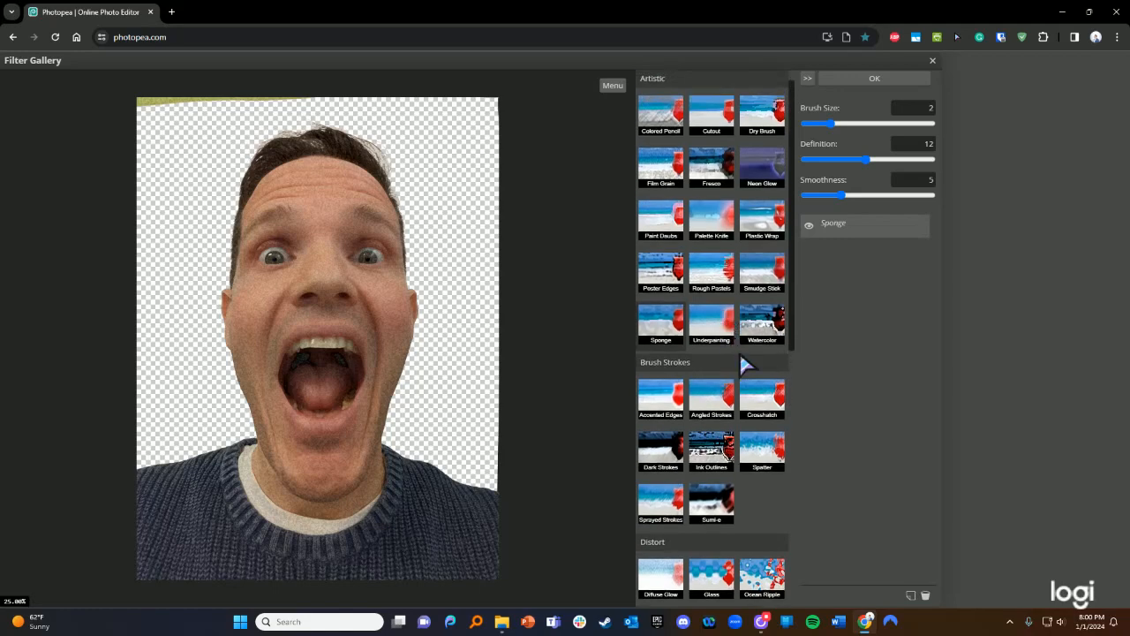
click(758, 181)
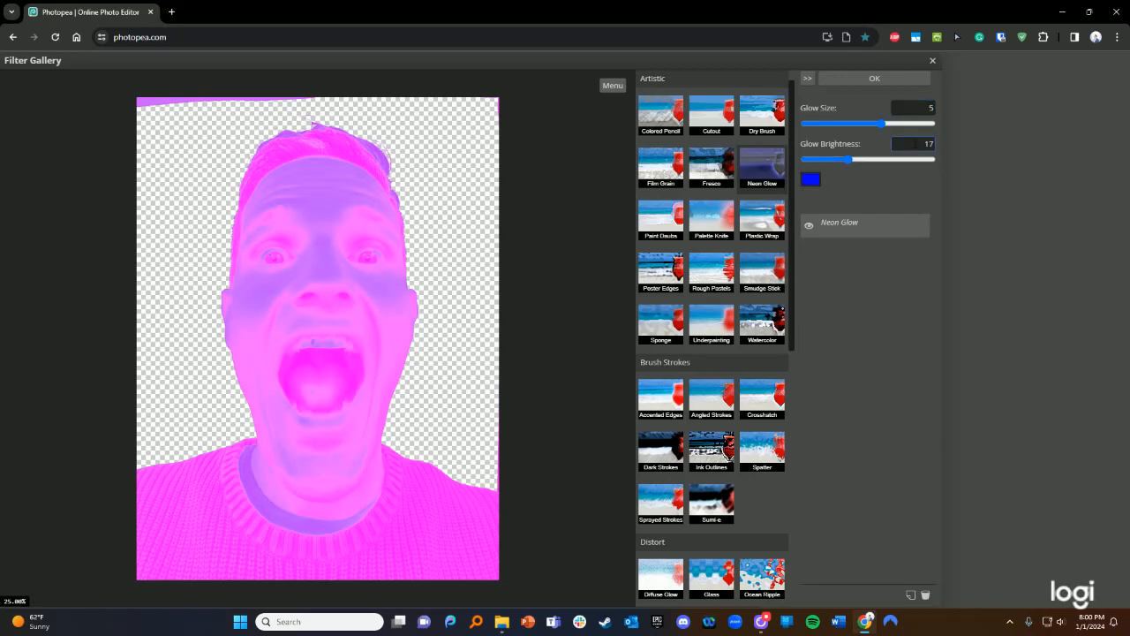
scroll(914, 144, up, 2)
click(934, 62)
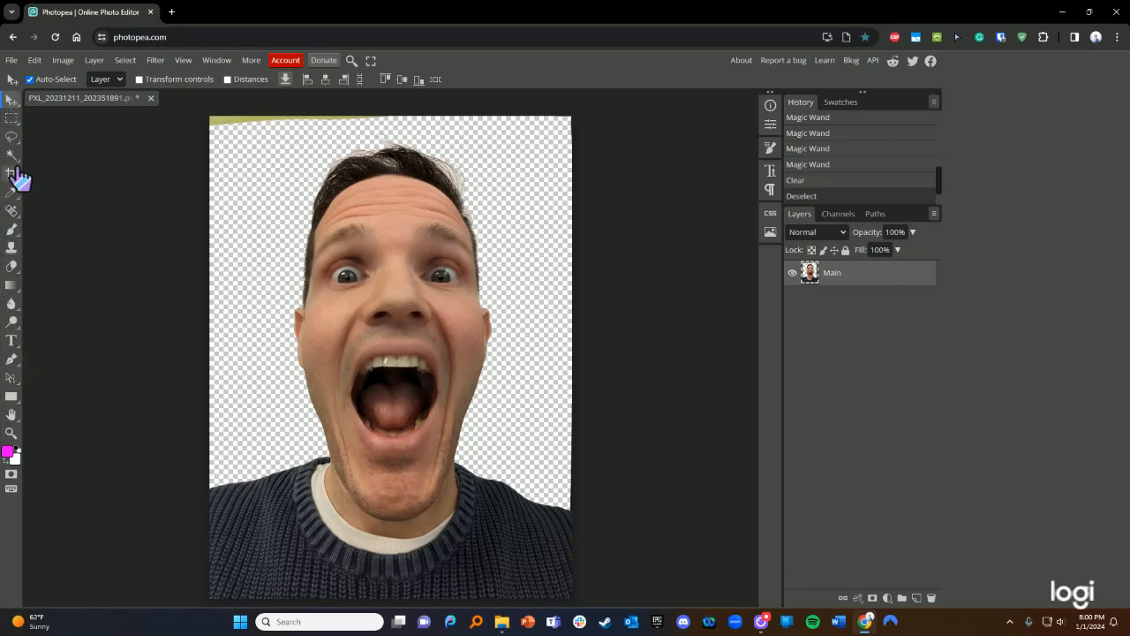
Review the available transforms, image adjustments, layer styles and filters, including the Main layer's style settings, without applying any
click(35, 60)
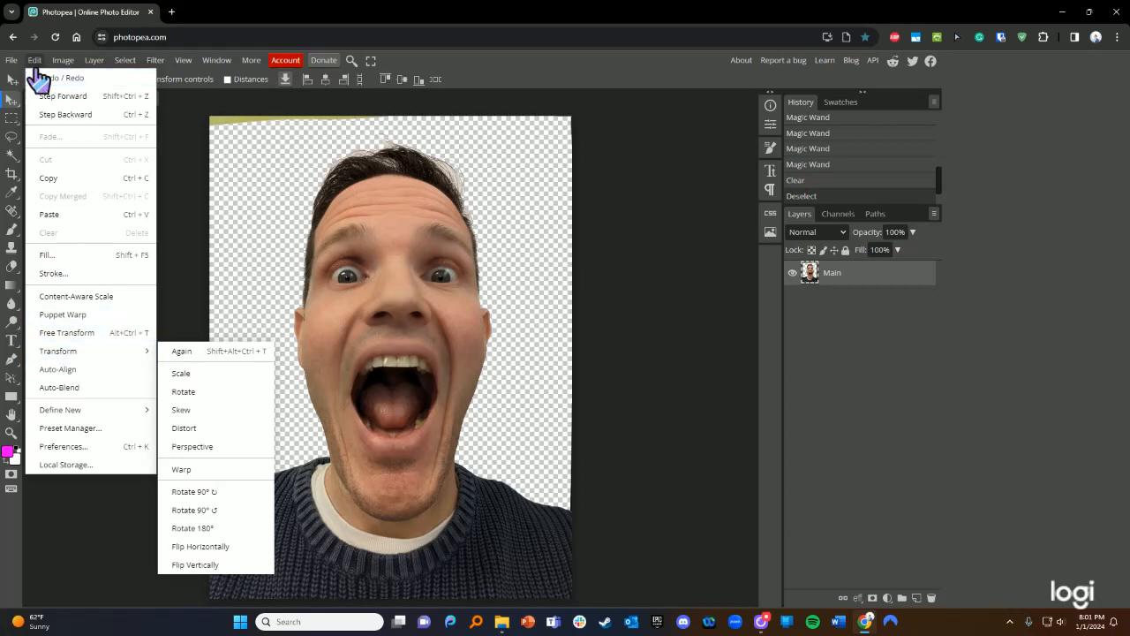
click(35, 63)
click(62, 62)
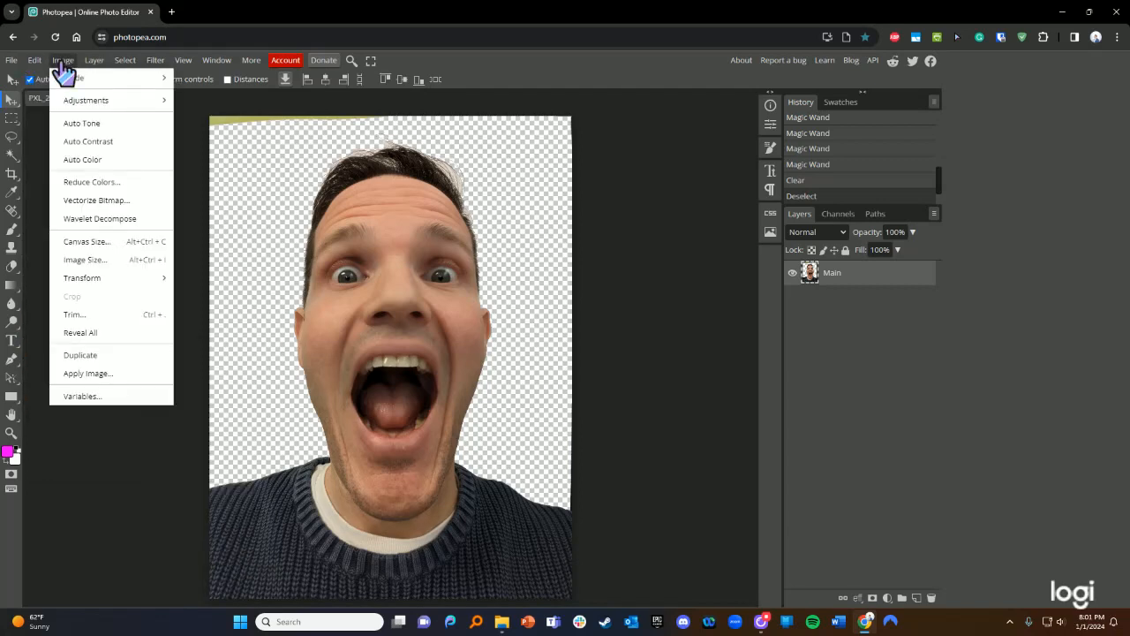
mouse_move(151, 104)
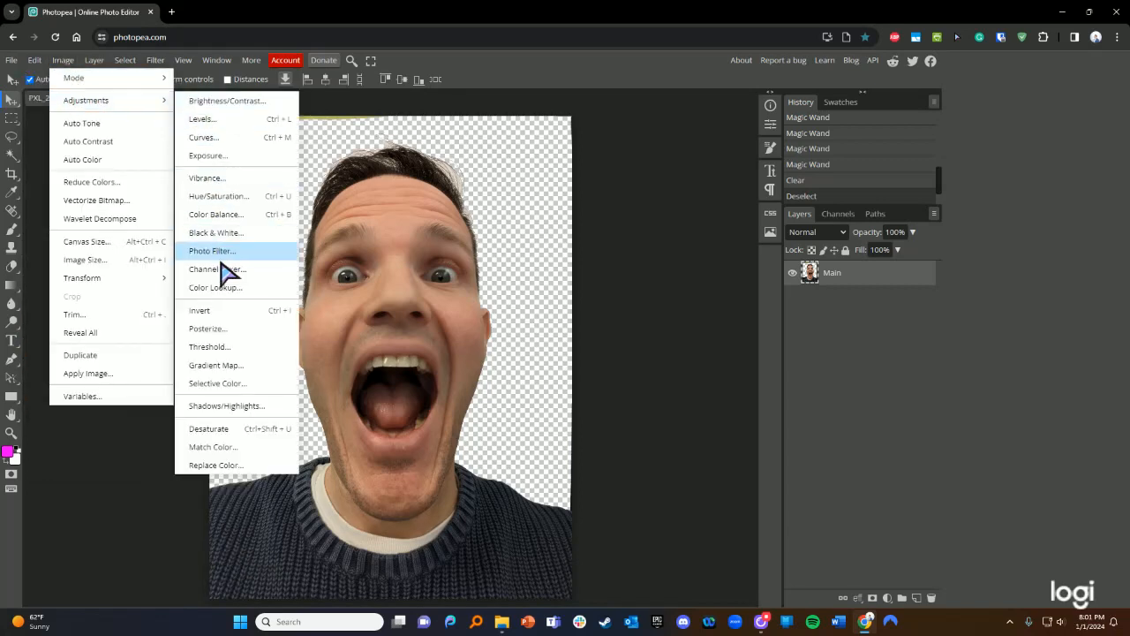
click(71, 64)
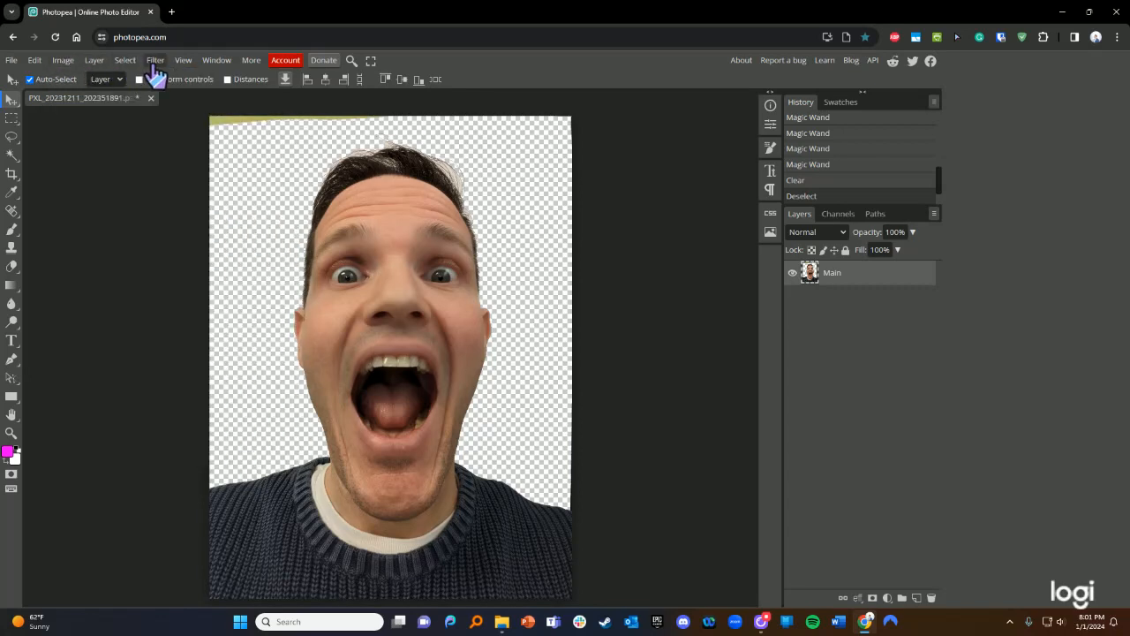
click(94, 61)
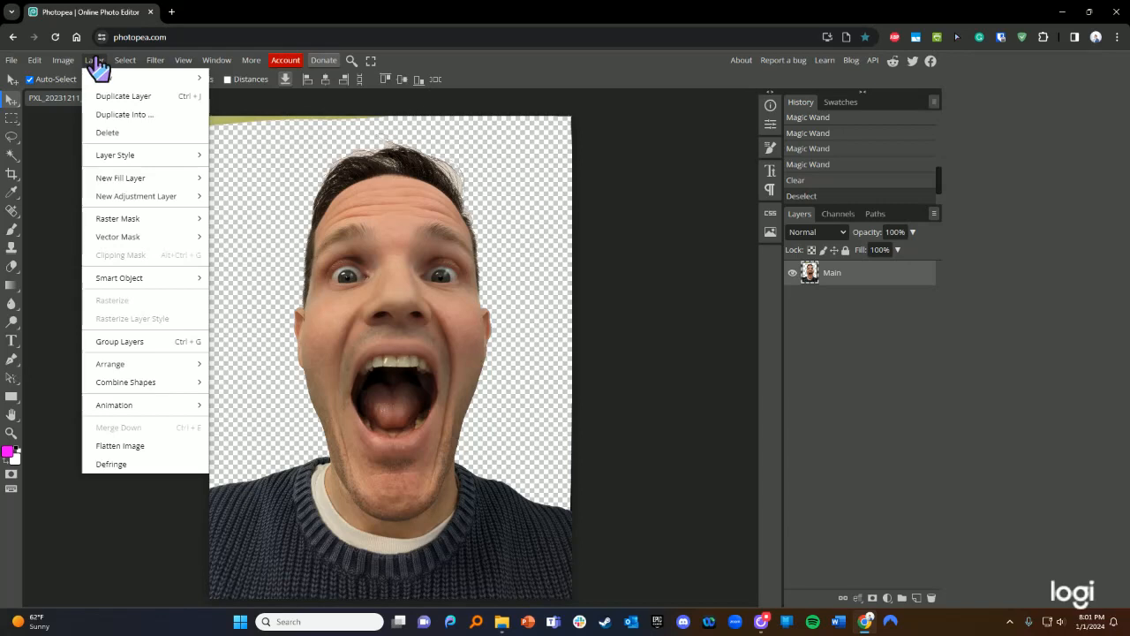
mouse_move(168, 155)
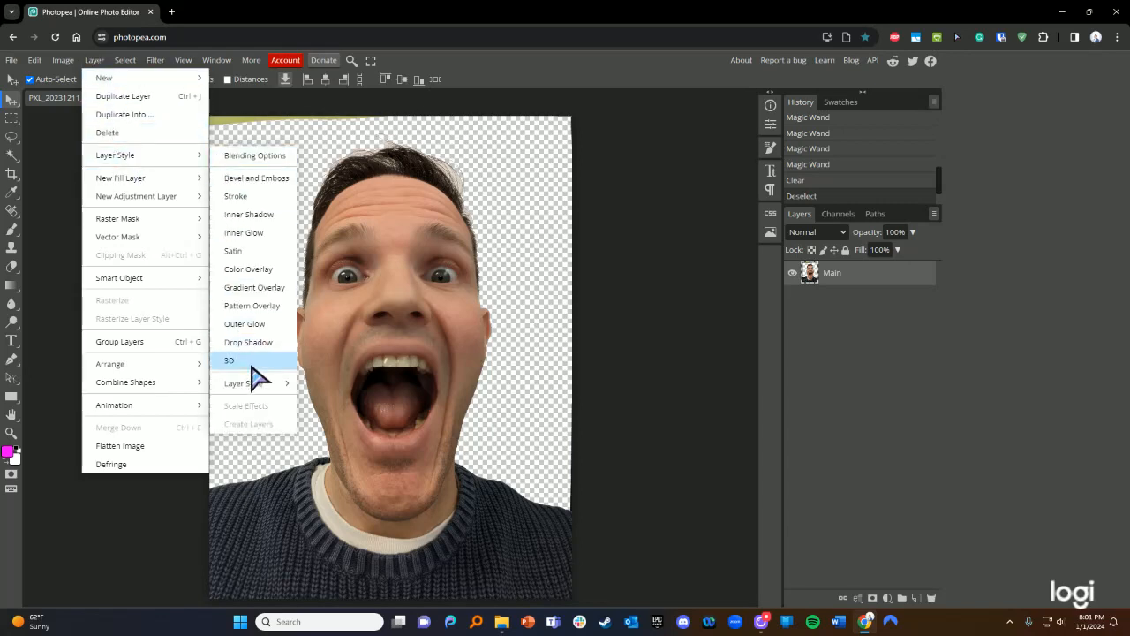
click(97, 63)
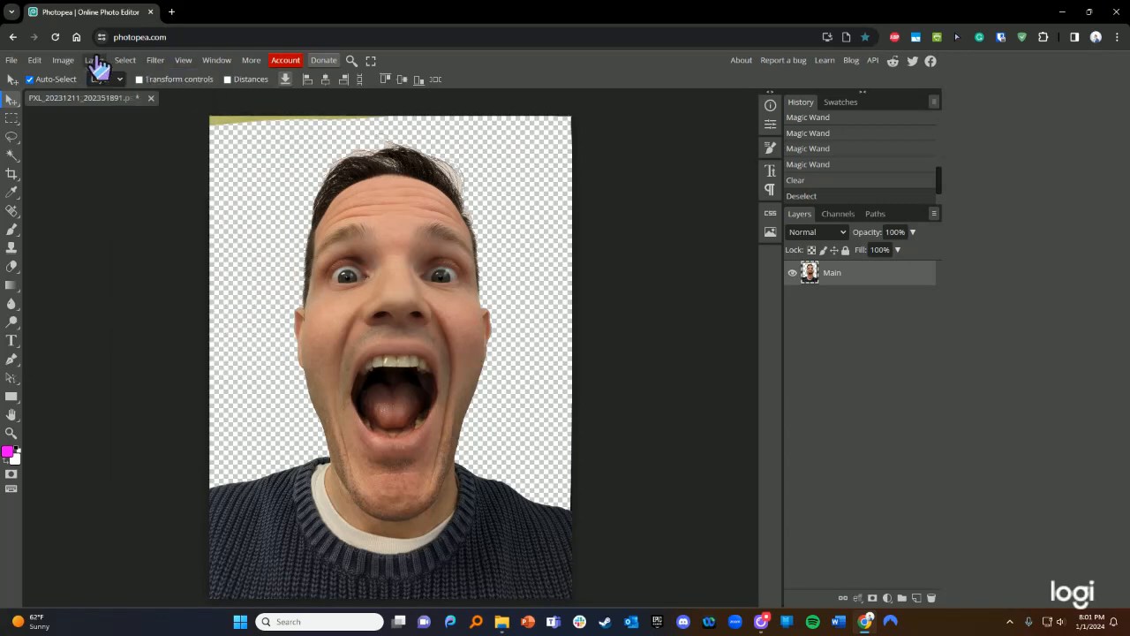
double_click(900, 274)
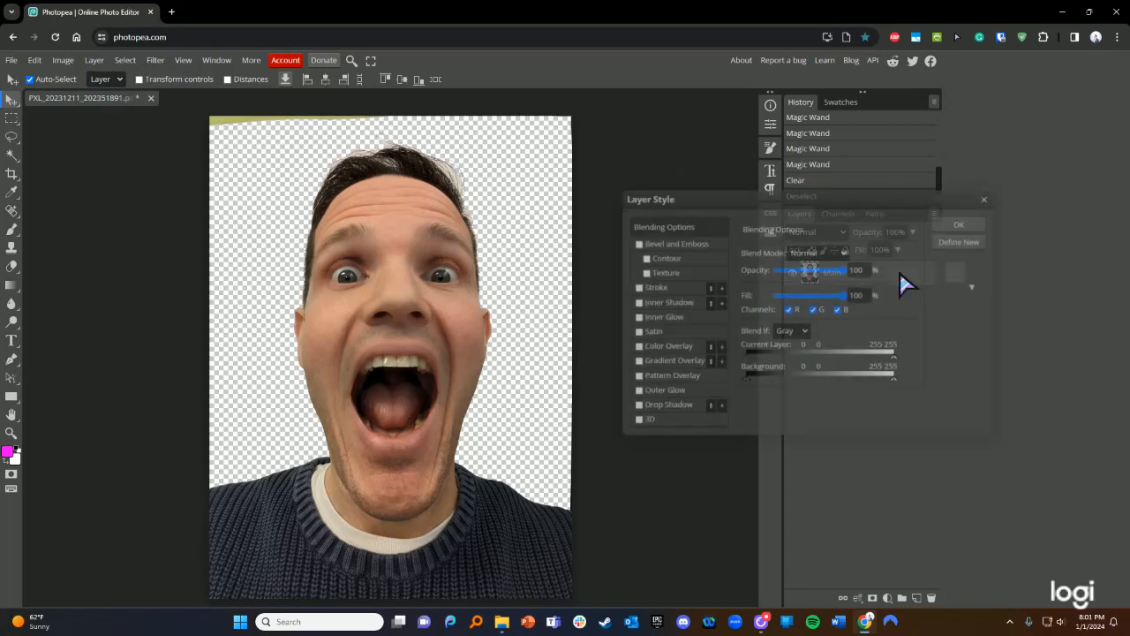
drag(969, 204, 907, 258)
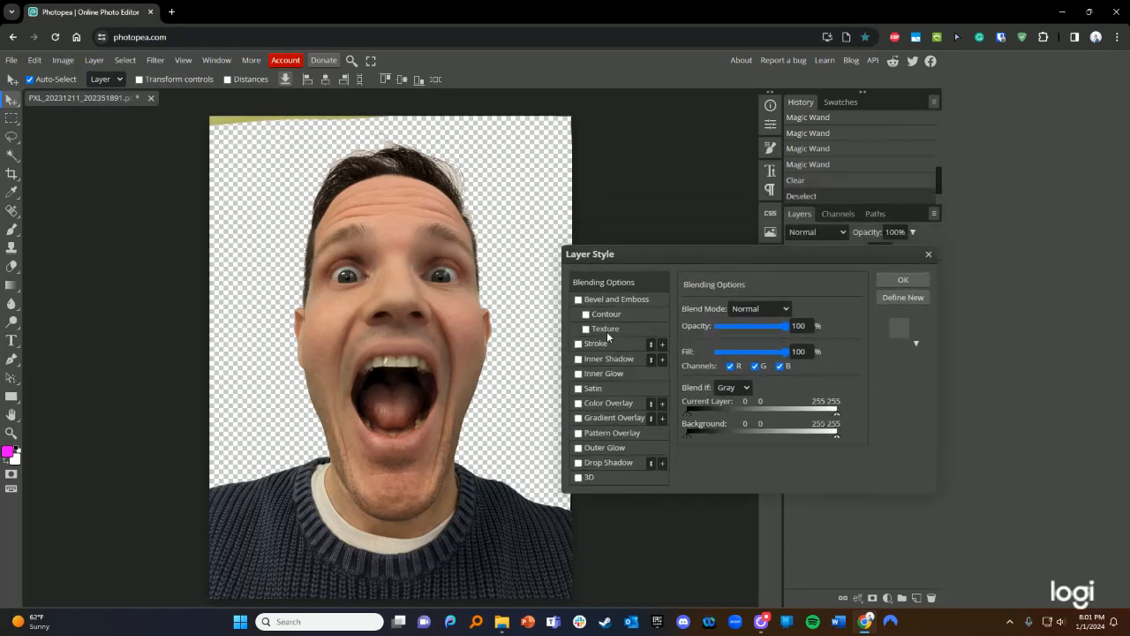
click(928, 255)
click(157, 64)
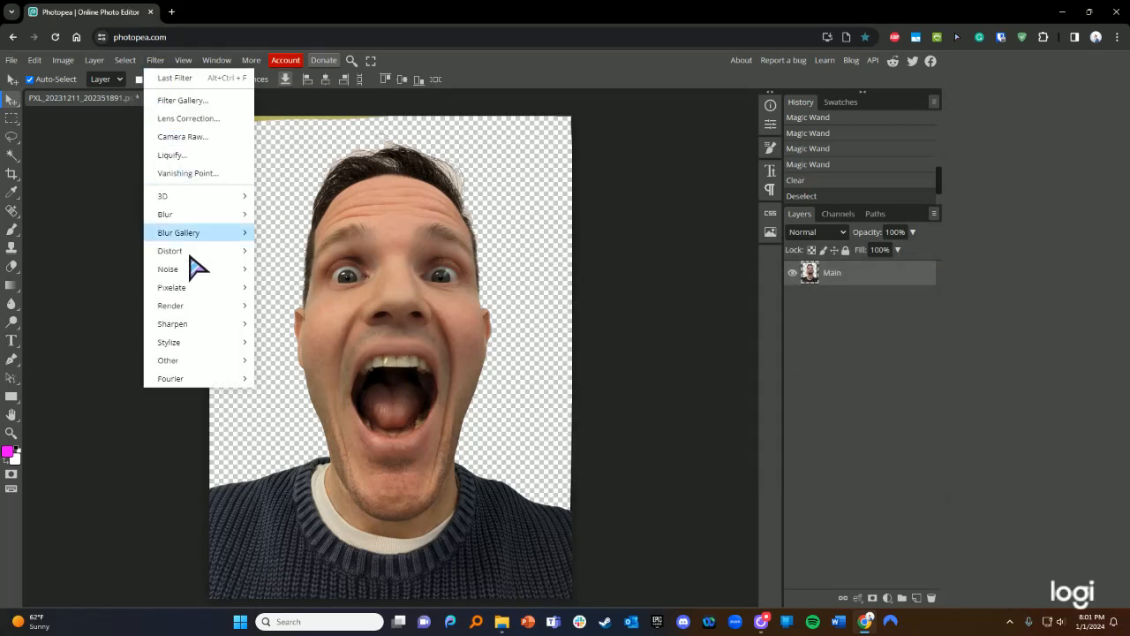
click(157, 64)
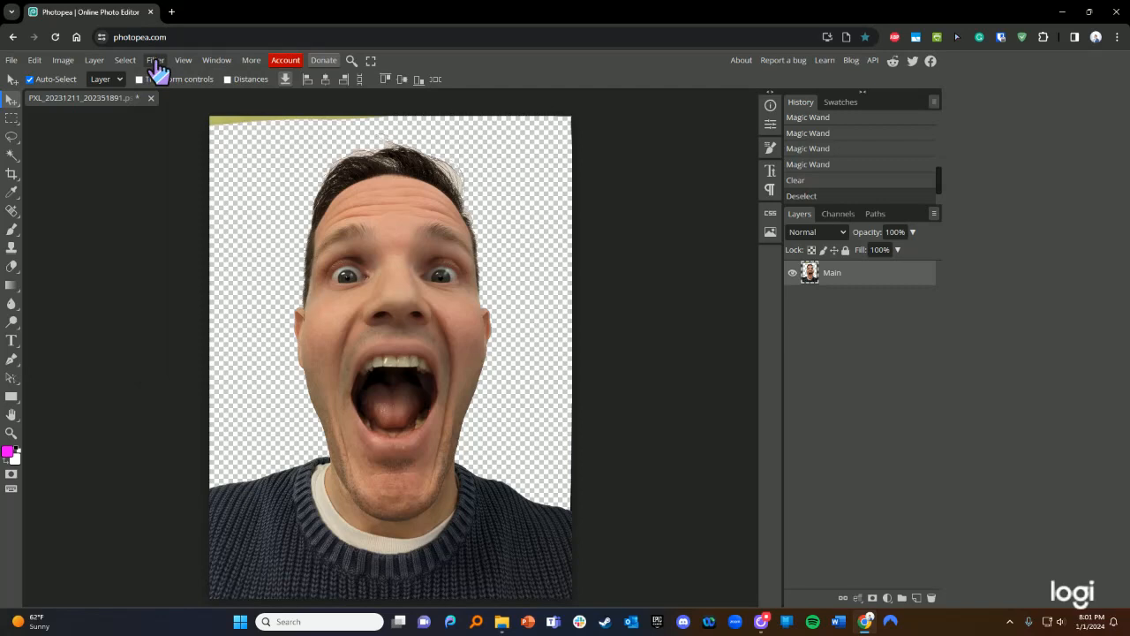